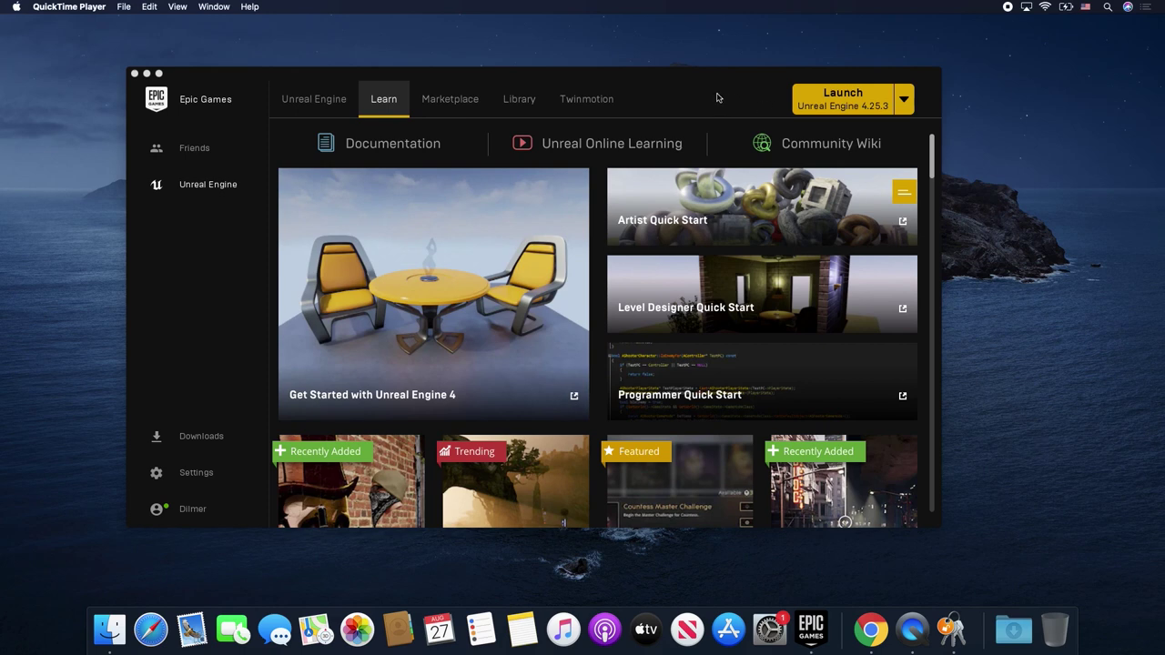
- Bring the Epic Games Launcher forward and scroll the Learn tab to the Face AR Sample
click(719, 96)
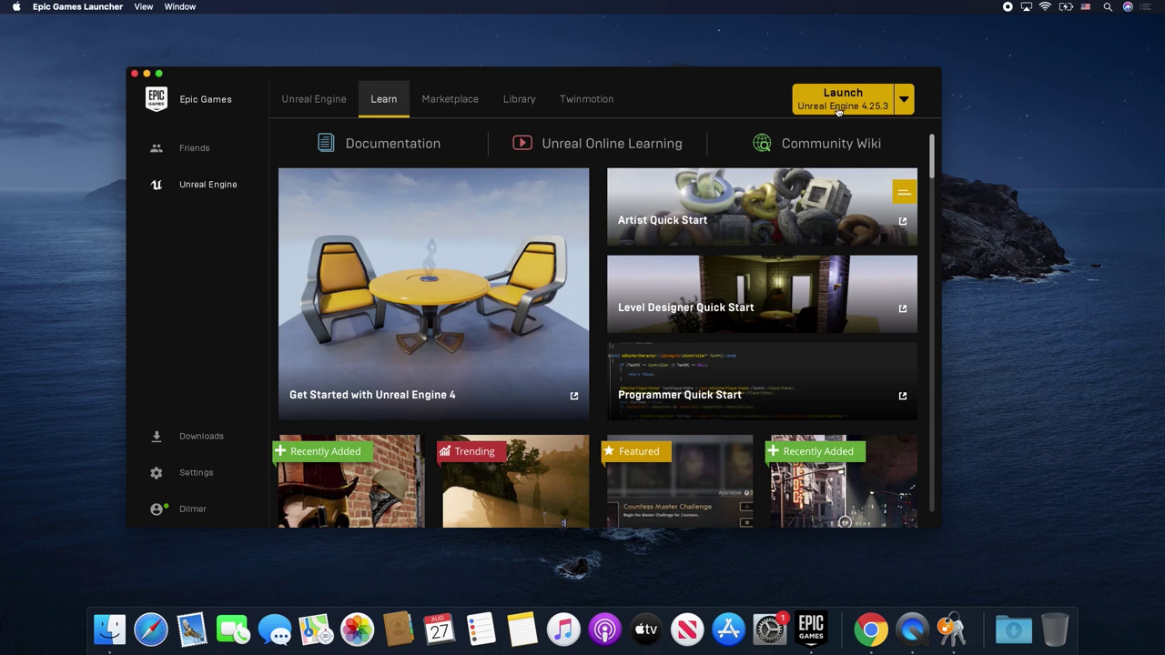
drag(933, 161, 922, 220)
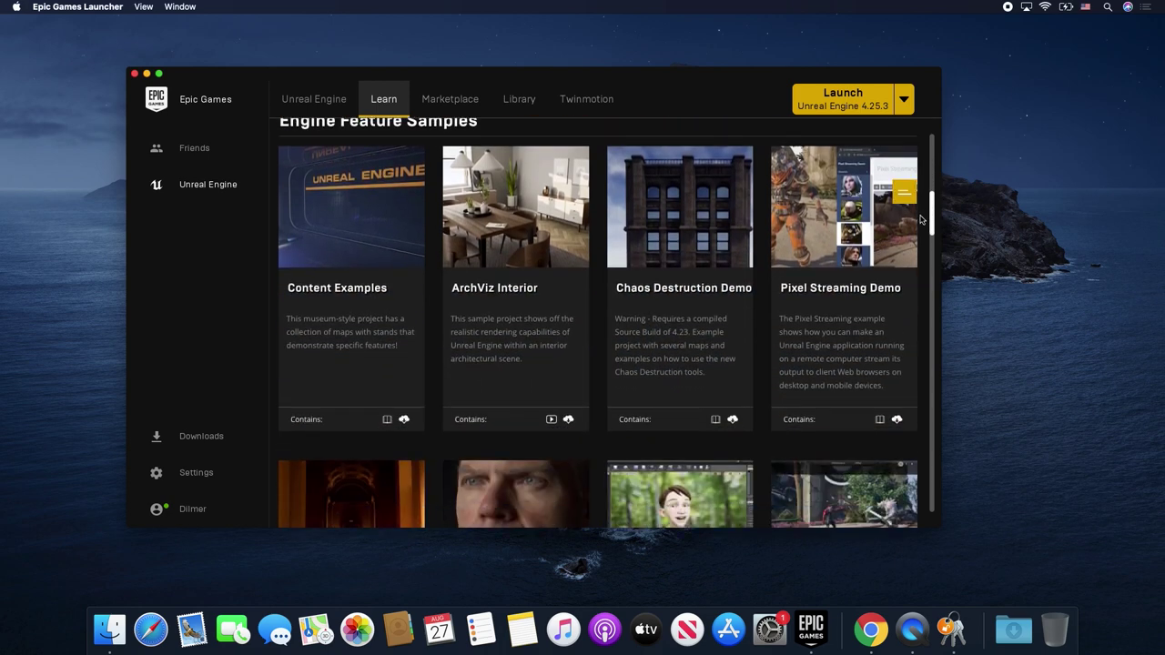
scroll(922, 220, down, 3)
scroll(665, 272, down, 2)
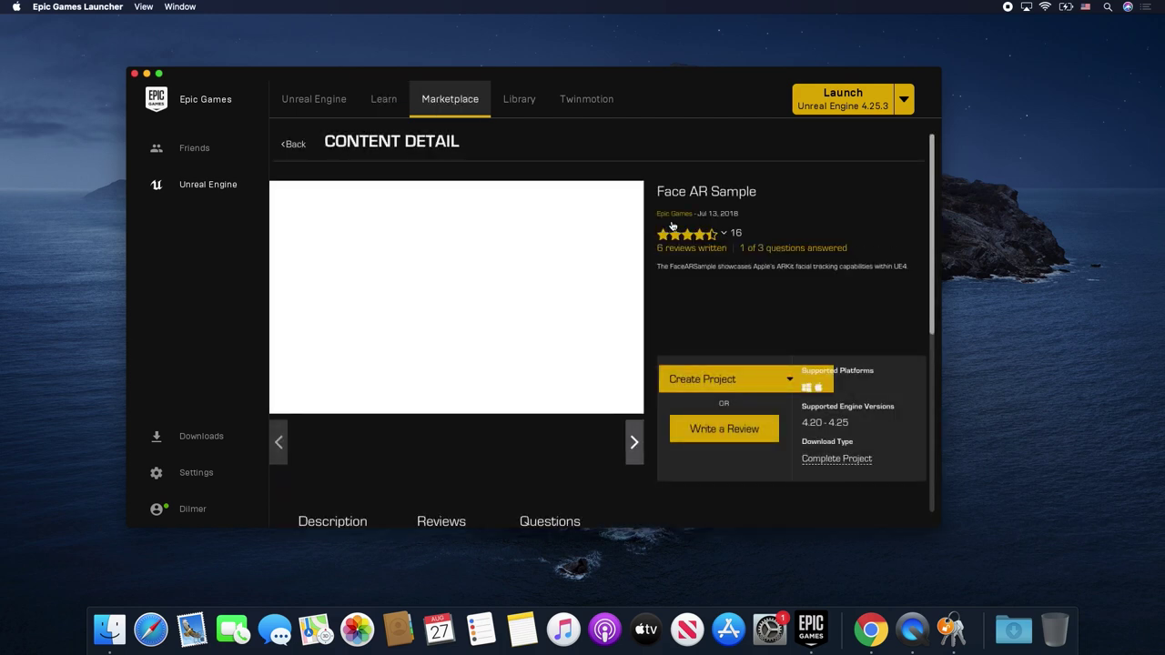
- Create the FaceARSample project for engine 4.25 in the Unreal Projects folder
mouse_move(688, 234)
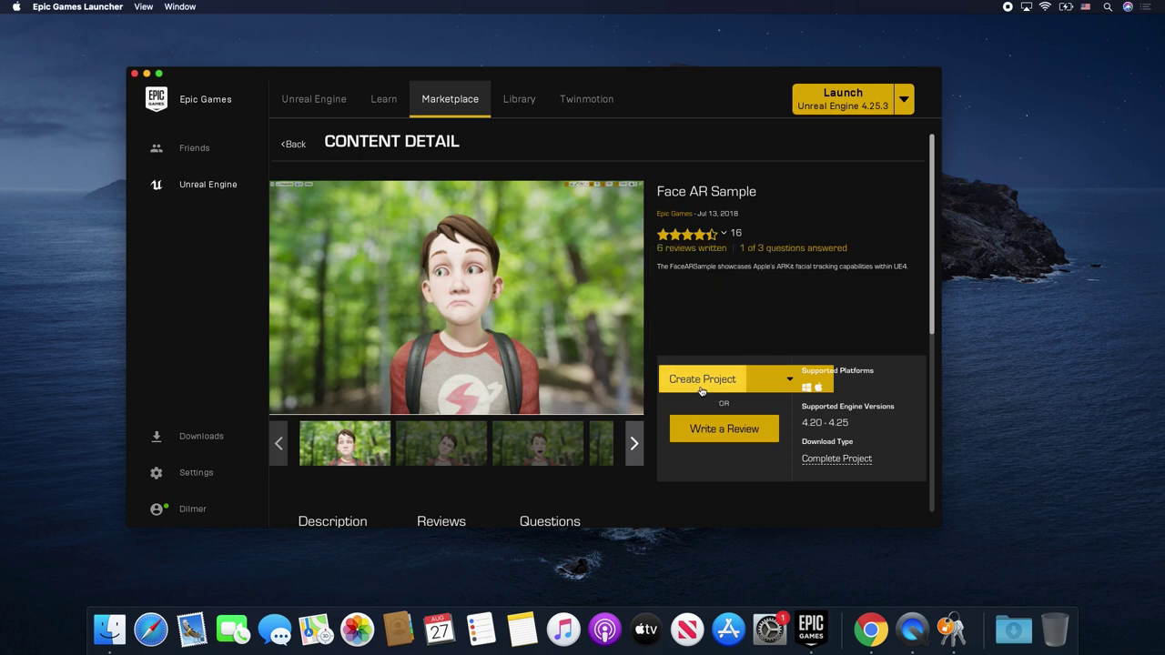
click(701, 381)
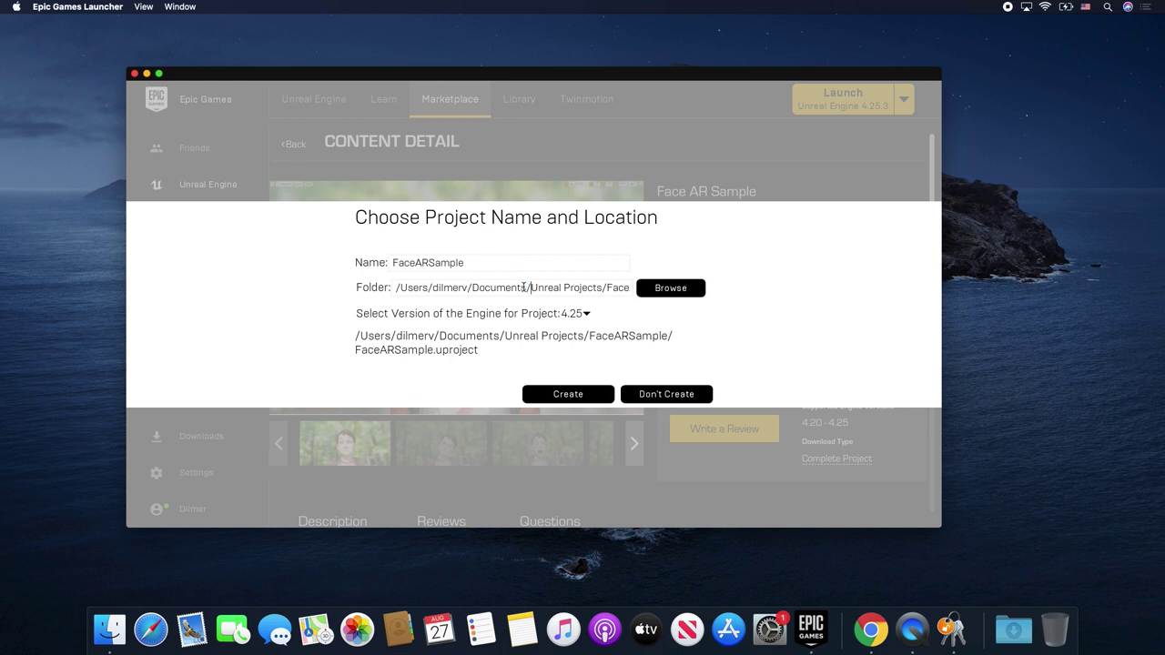
key(Right)
key(Right)
key(Right)
key(Right)
key(Right)
key(Right)
key(Right)
key(Right)
key(Right)
key(Right)
key(Right)
key(Right)
key(Right)
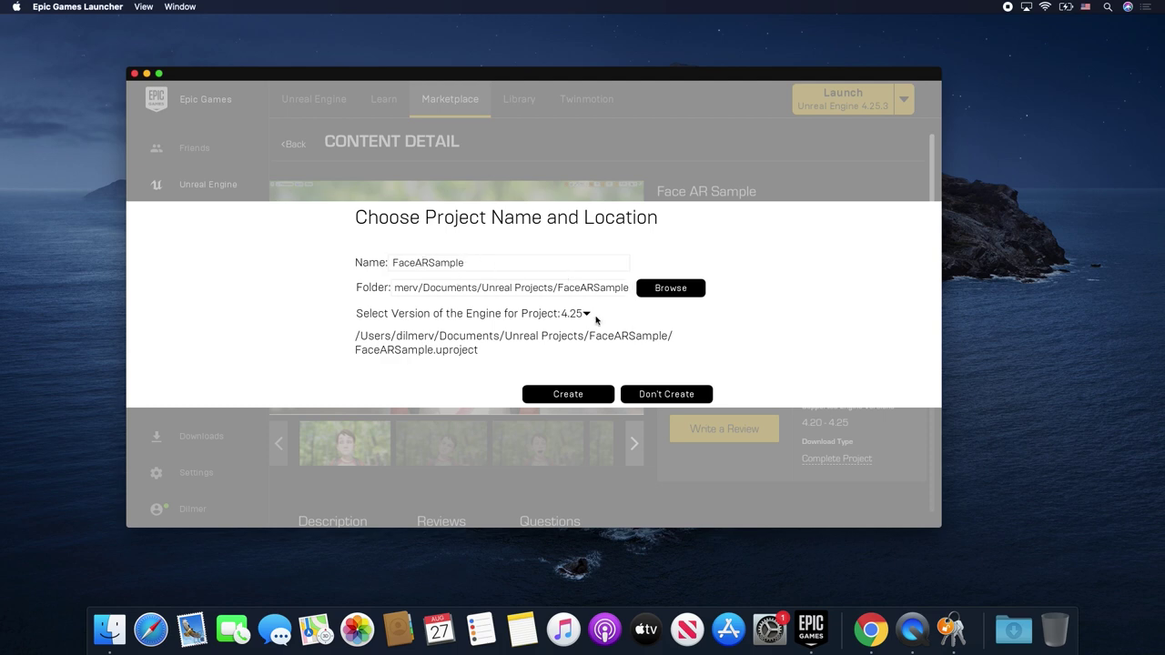
click(564, 393)
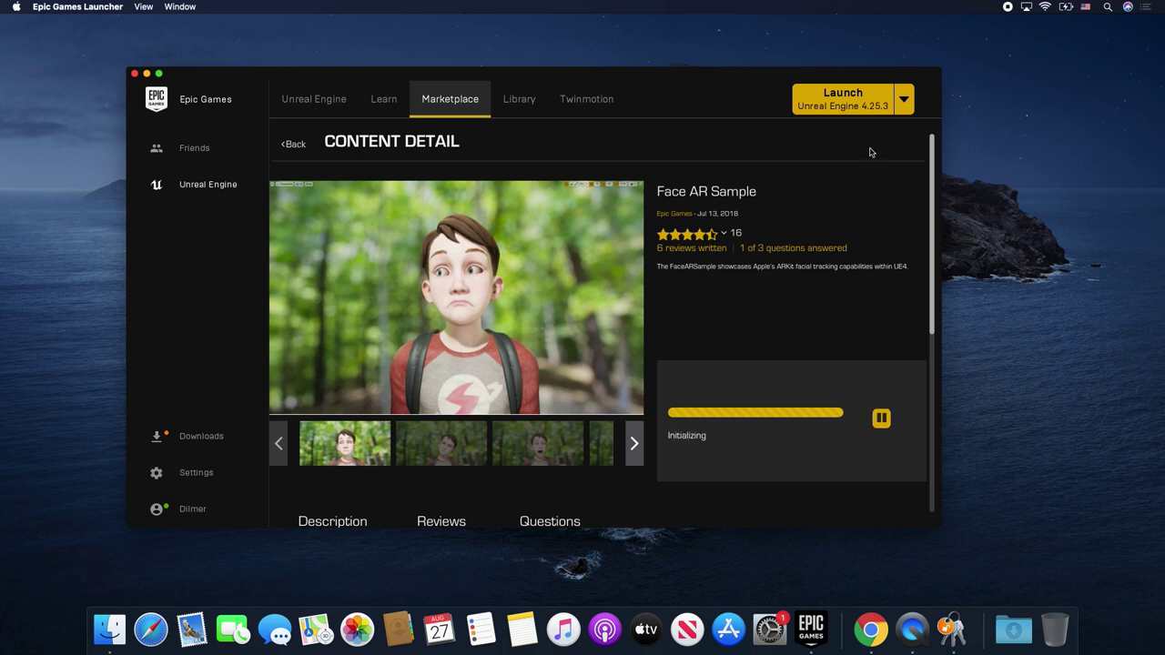
click(1102, 248)
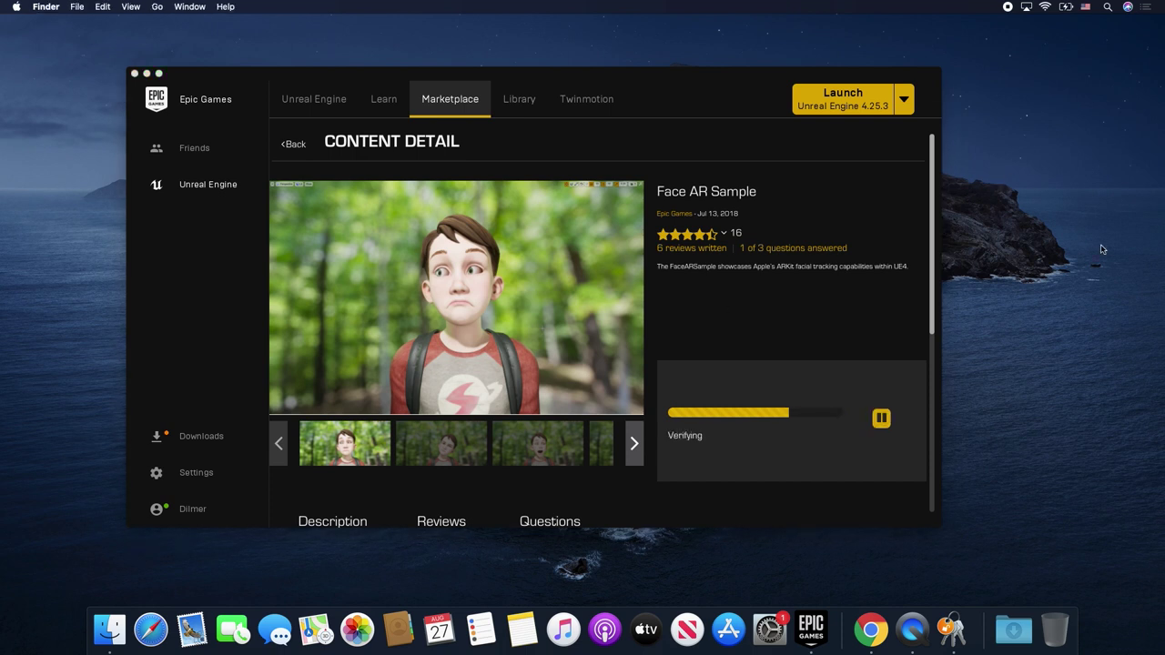
- Launch Keychain Access and start Request a Certificate From a Certificate Authority
key(super+space)
text(key)
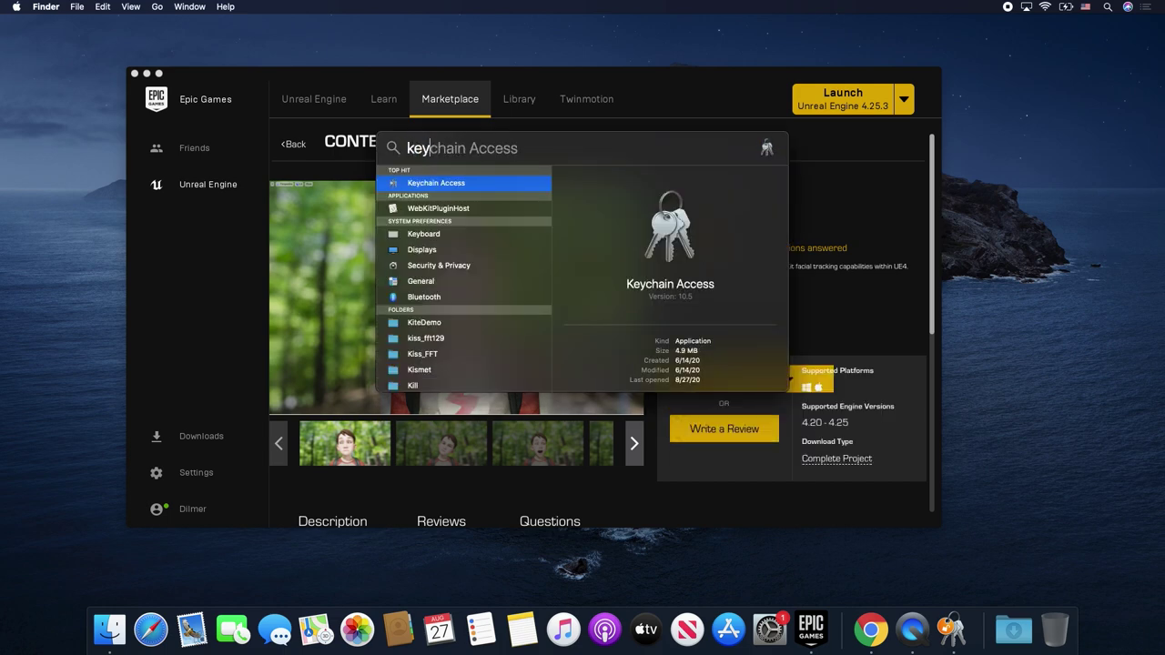
key(Return)
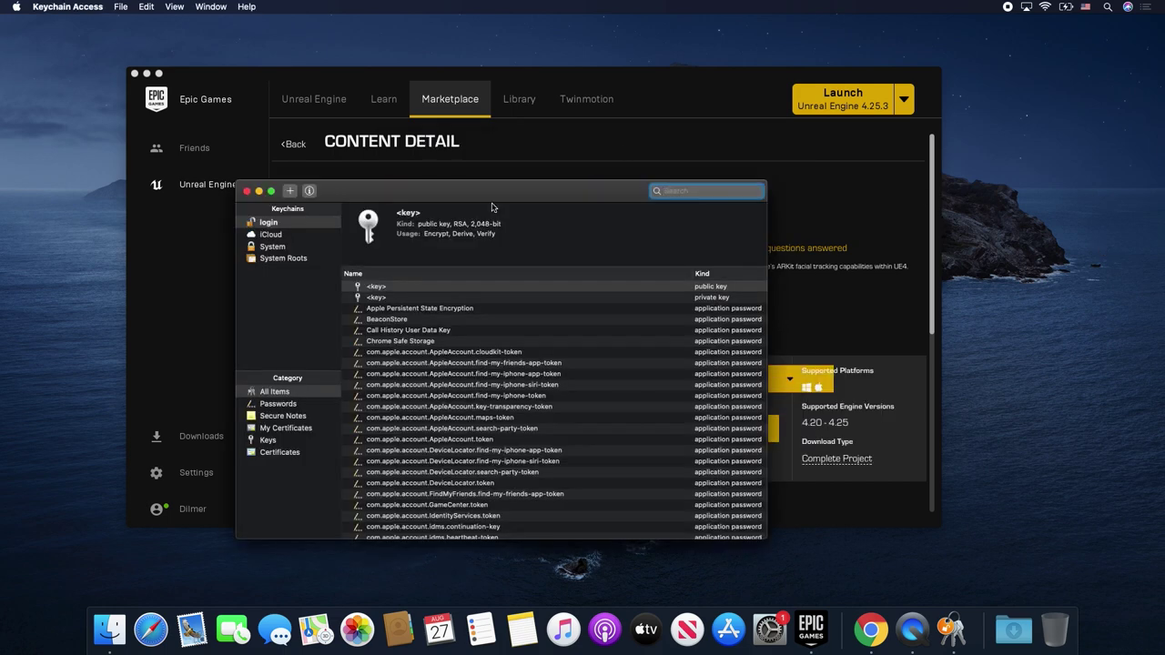
drag(425, 195, 219, 134)
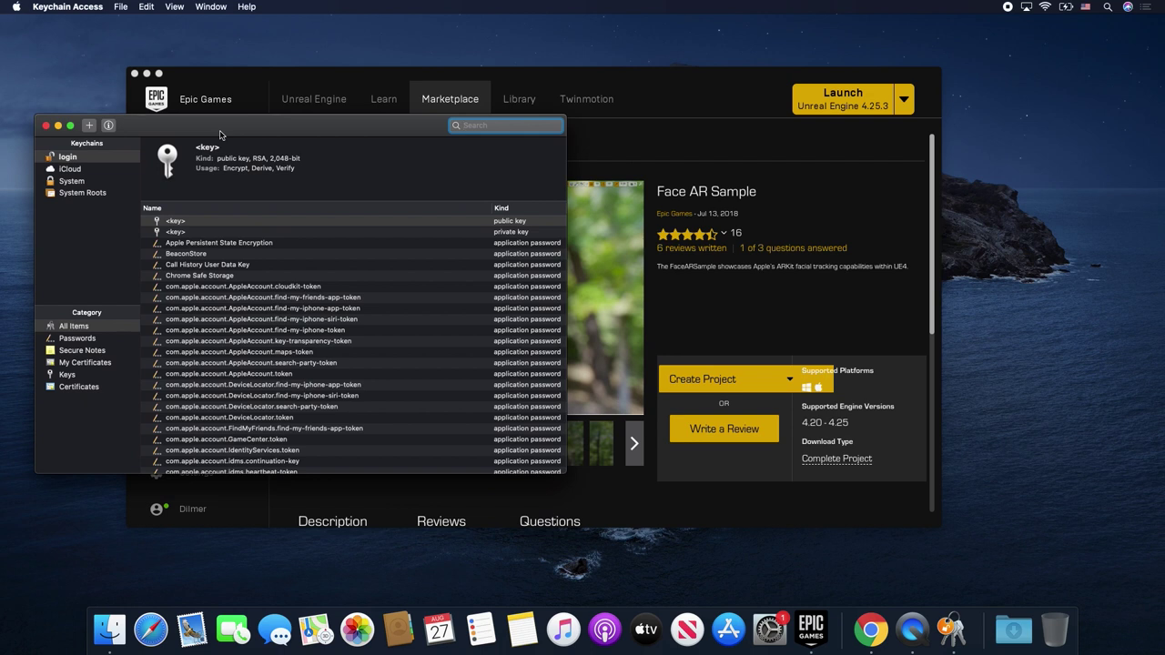
click(95, 5)
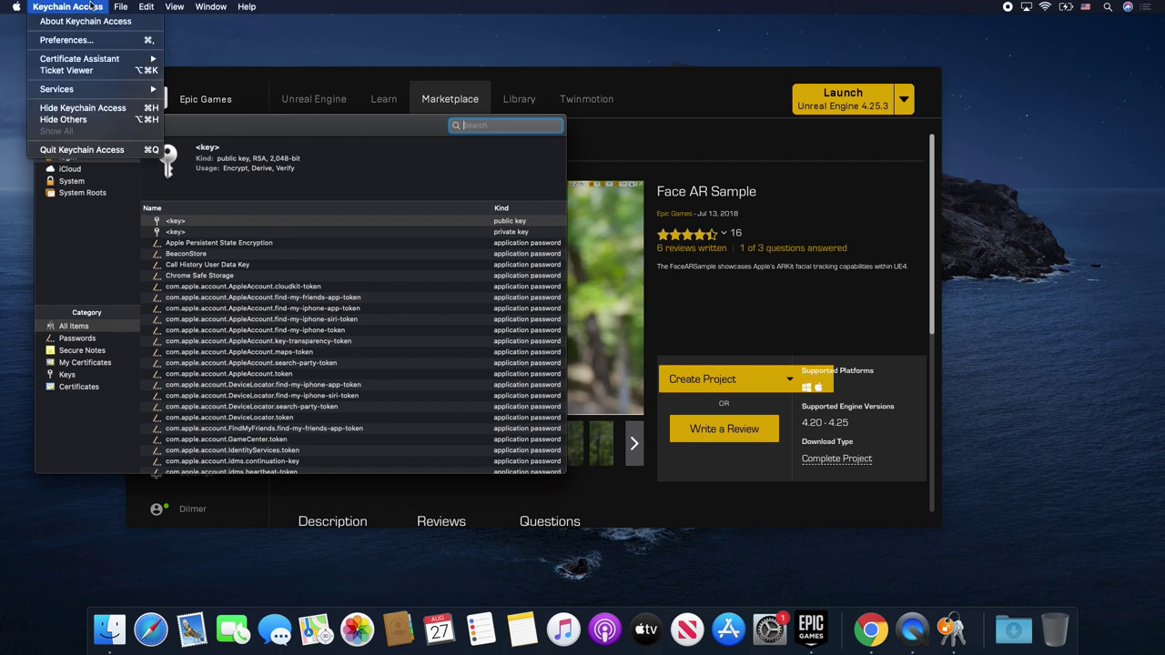
mouse_move(91, 62)
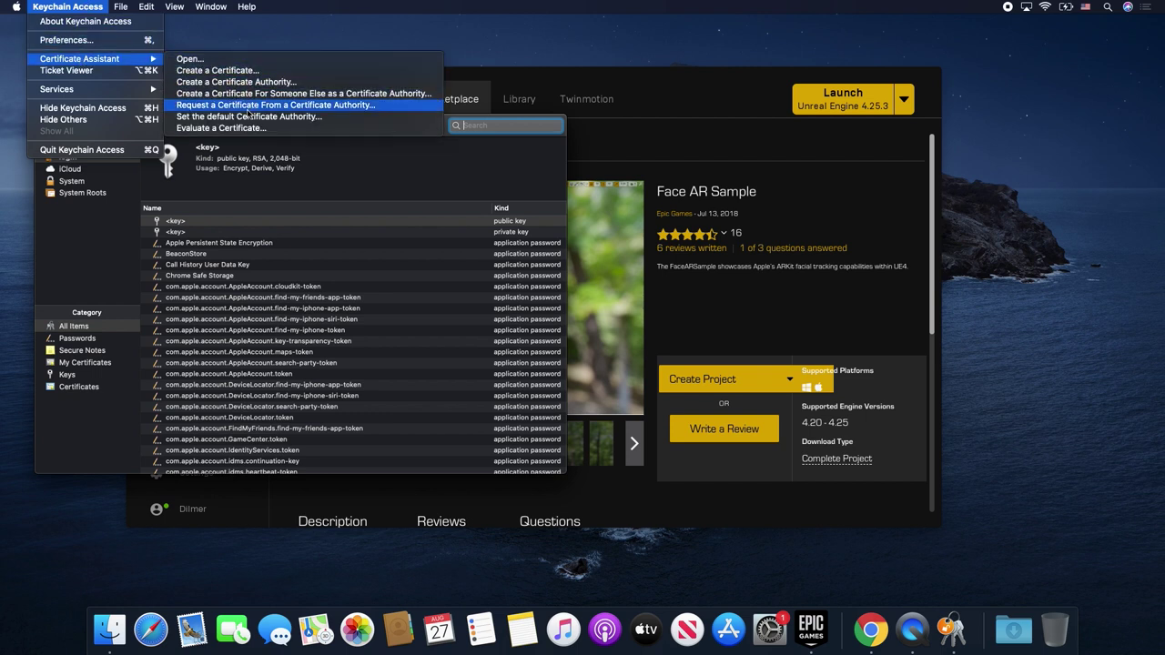
click(250, 108)
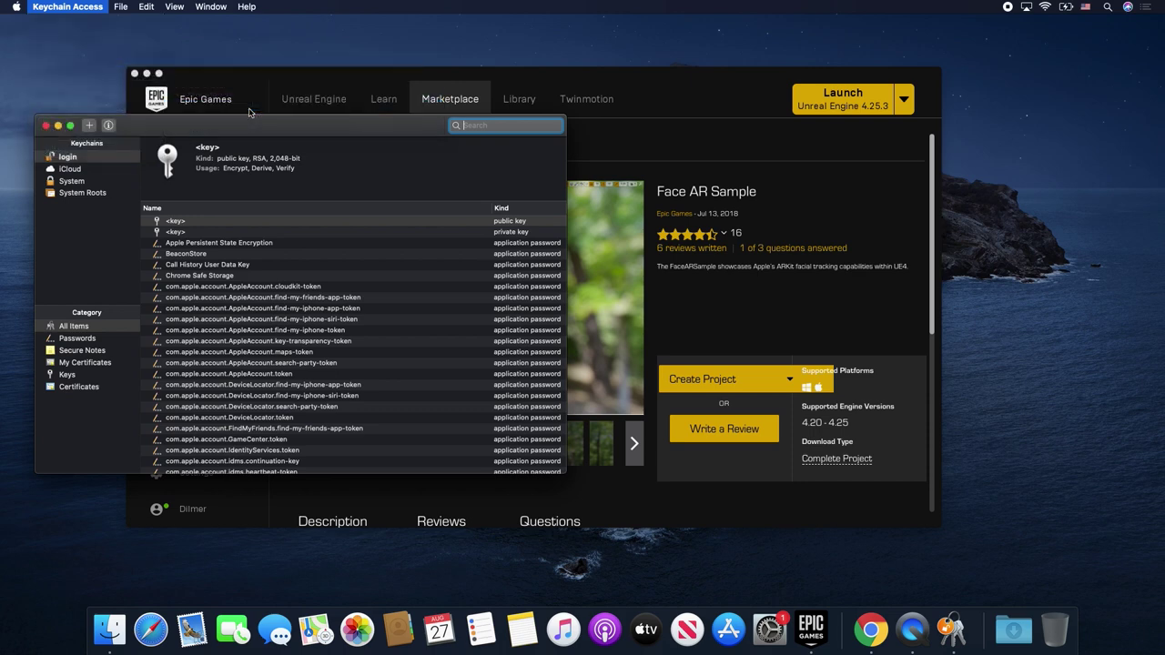
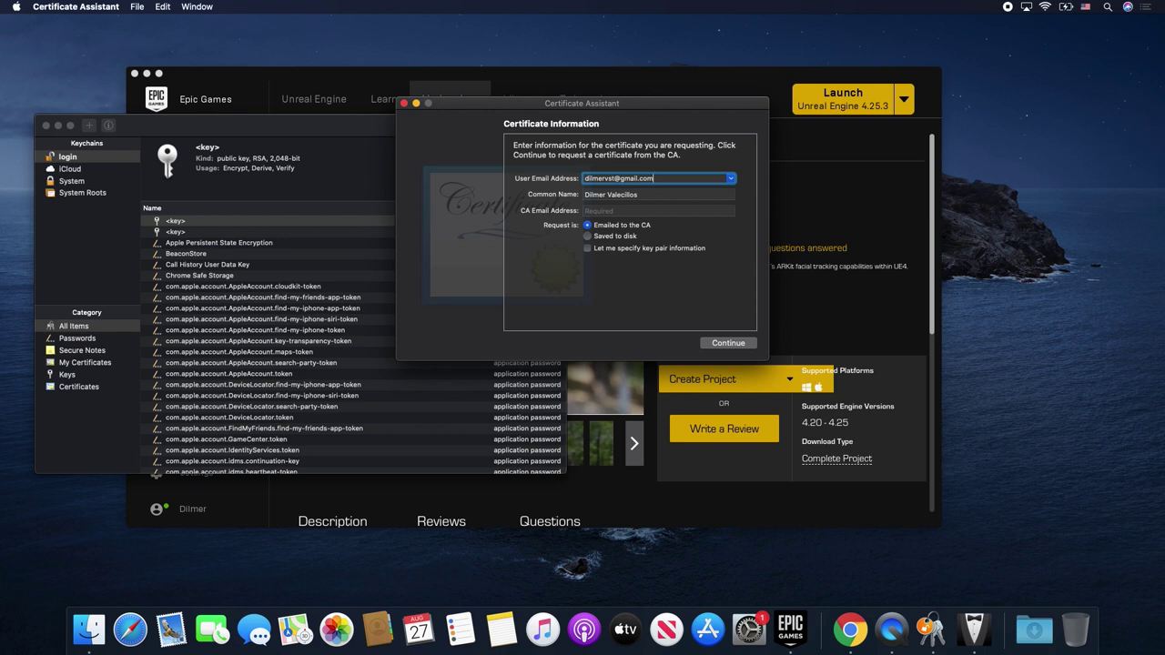
- Enter the email and save the signing request to disk on the Desktop
click(625, 238)
click(715, 343)
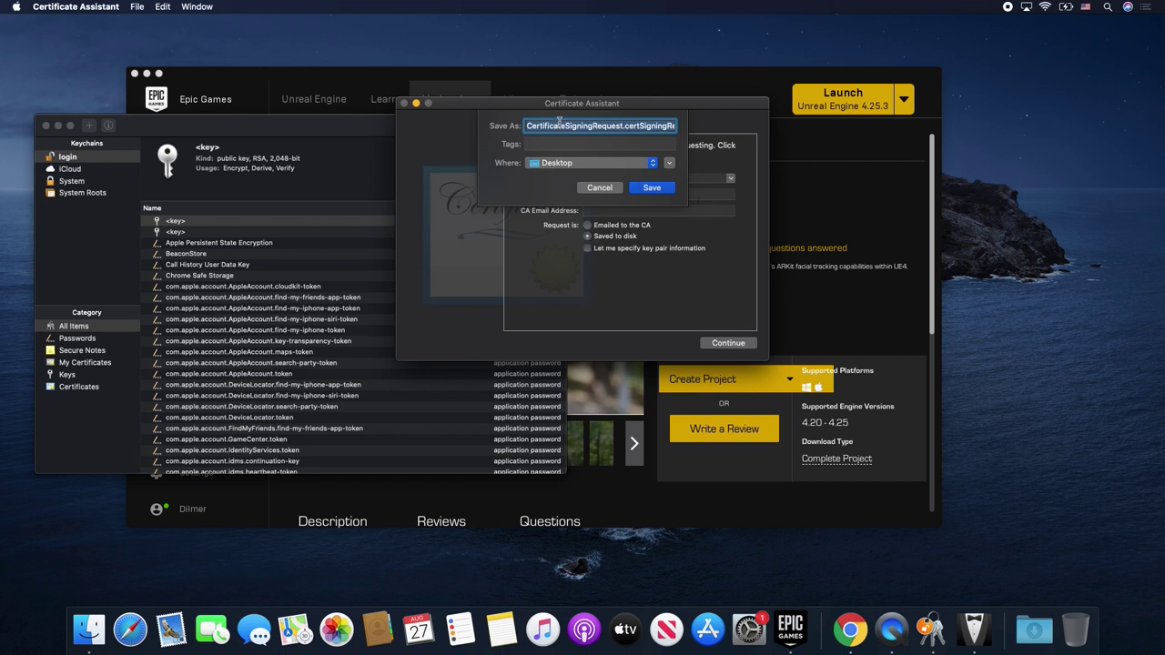
click(648, 188)
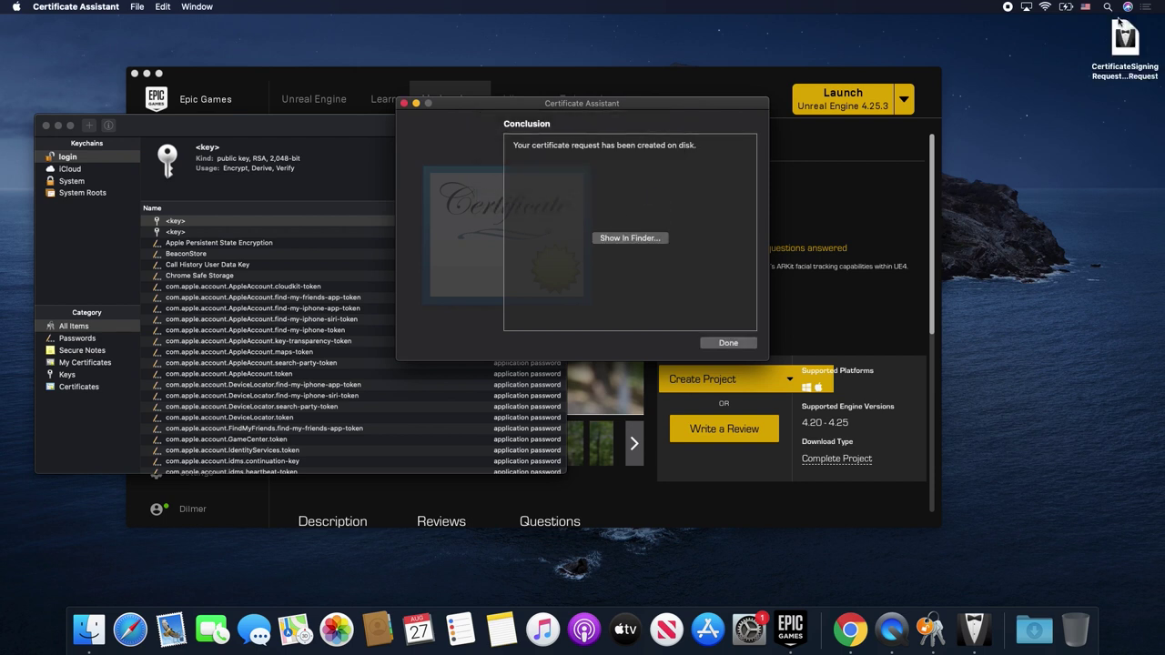
click(724, 343)
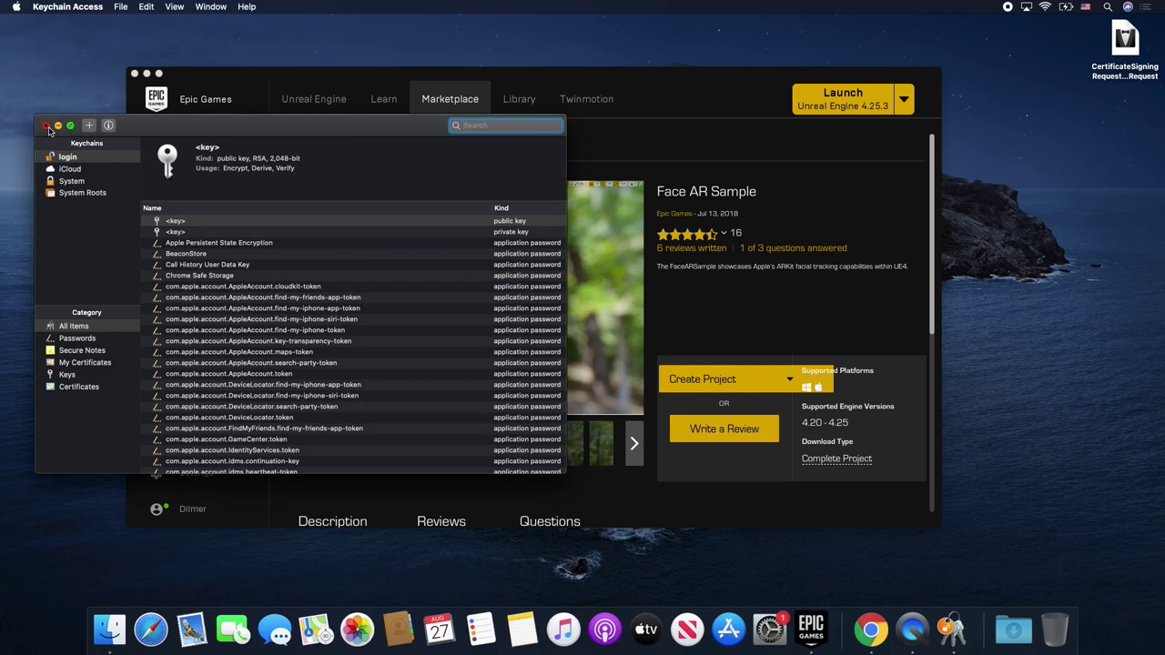
- Close Keychain Access and load developer.apple.com in Google Chrome
click(46, 124)
key(super+space)
text(key)
key(BackSpace)
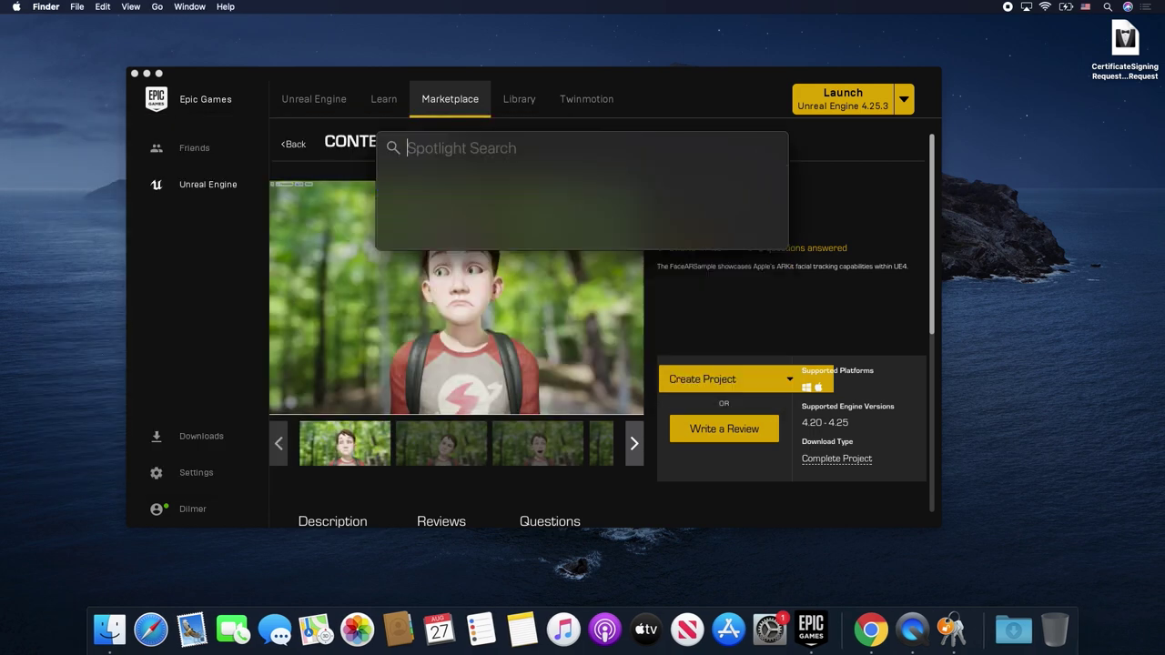
text(chro)
key(Return)
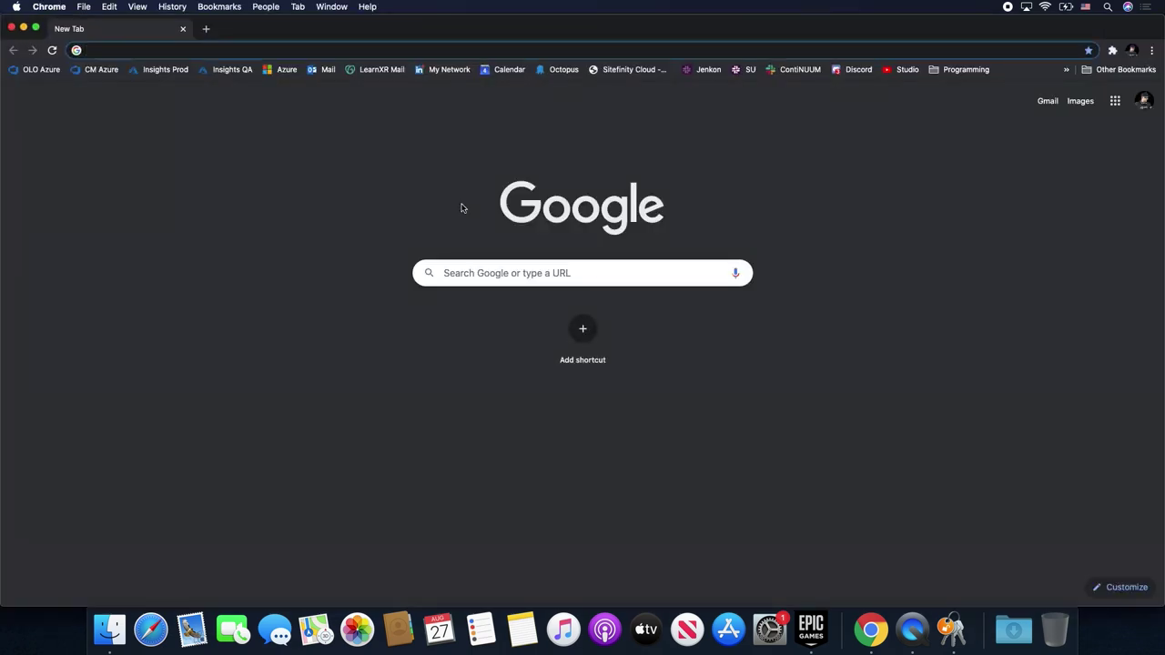
text(deve)
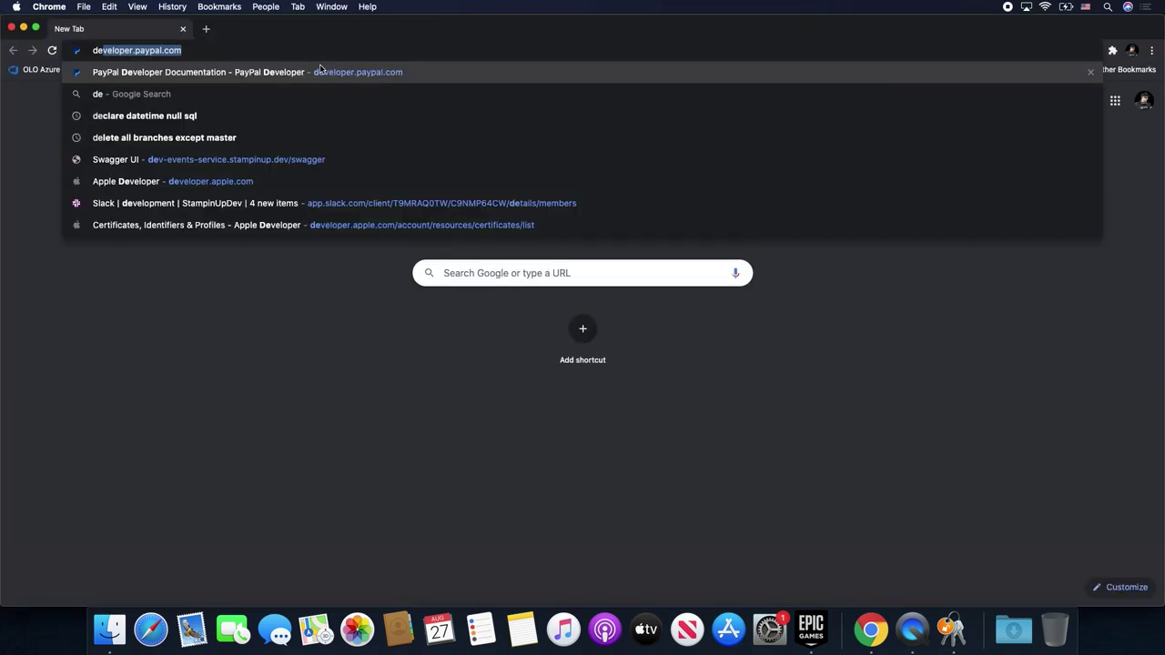
text(loper.app)
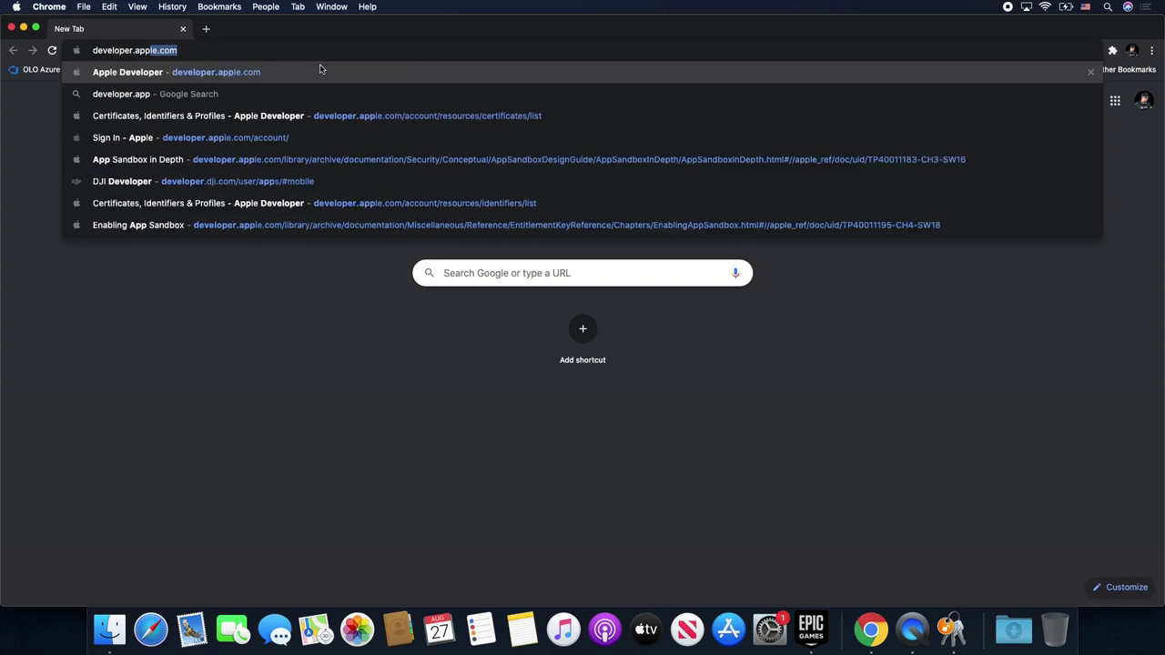
key(Return)
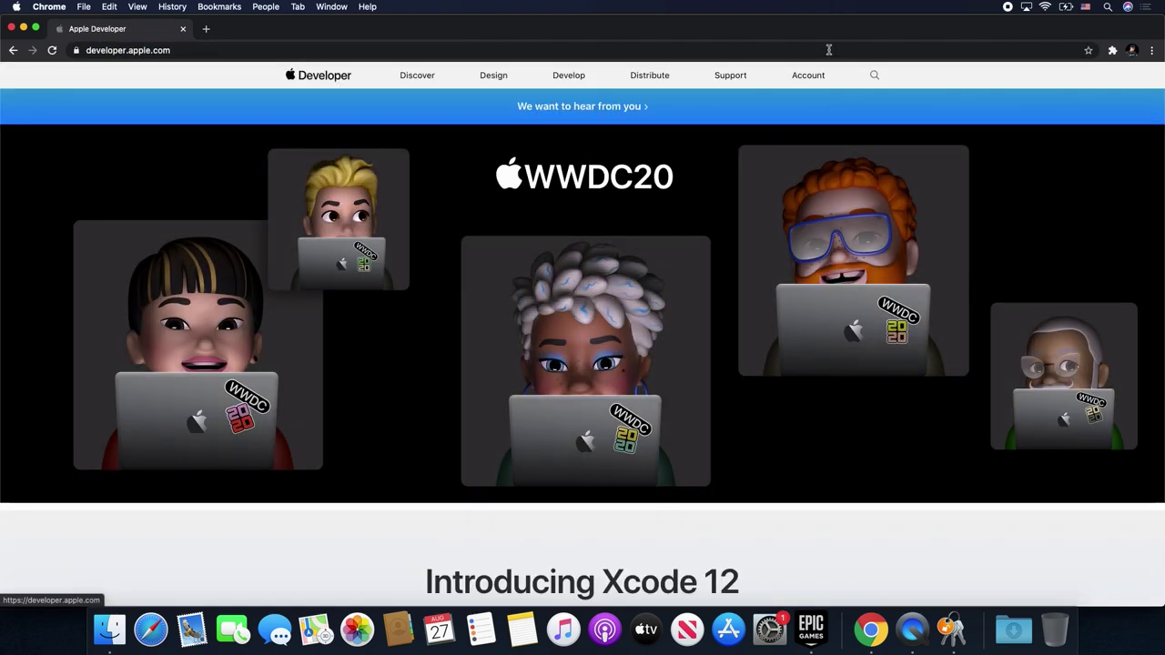
- Sign in to the Apple Developer account with the Apple ID and password
click(812, 76)
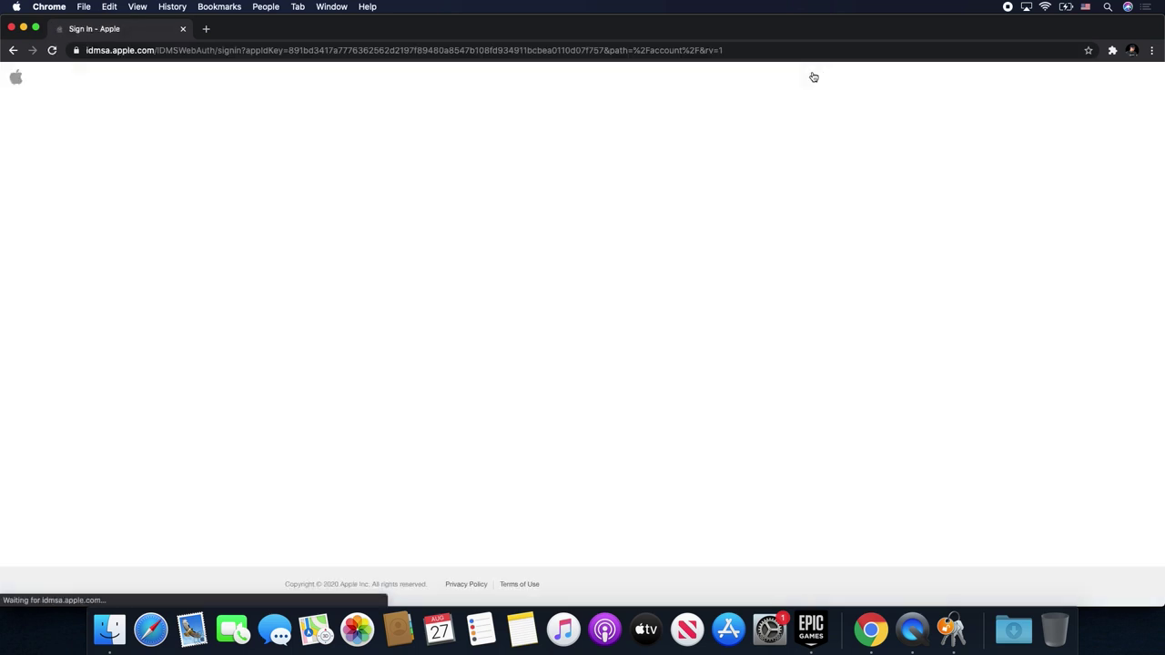
key(Return)
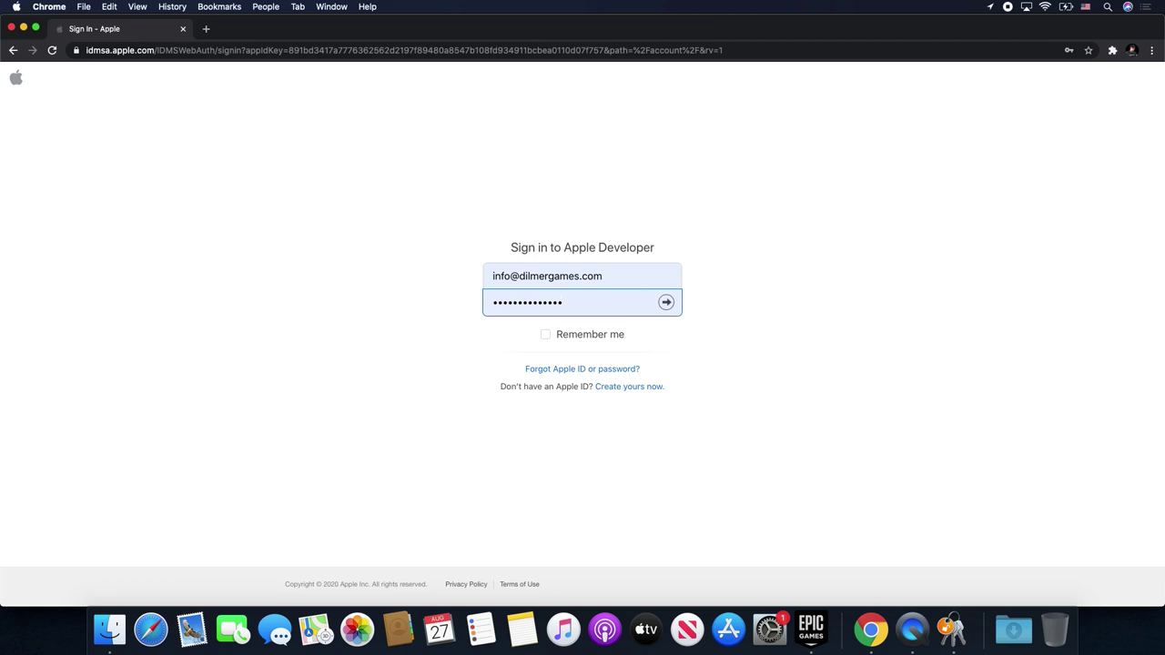
key(Return)
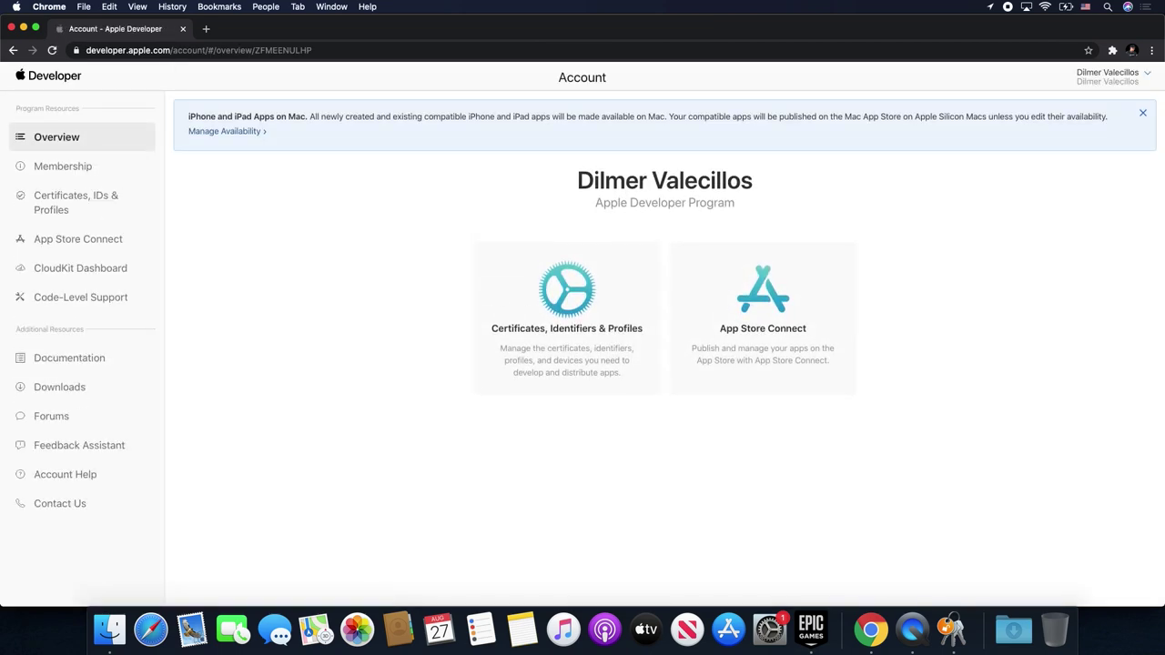
- Revoke the existing development certificate under Certificates, Identifiers & Profiles
click(1142, 113)
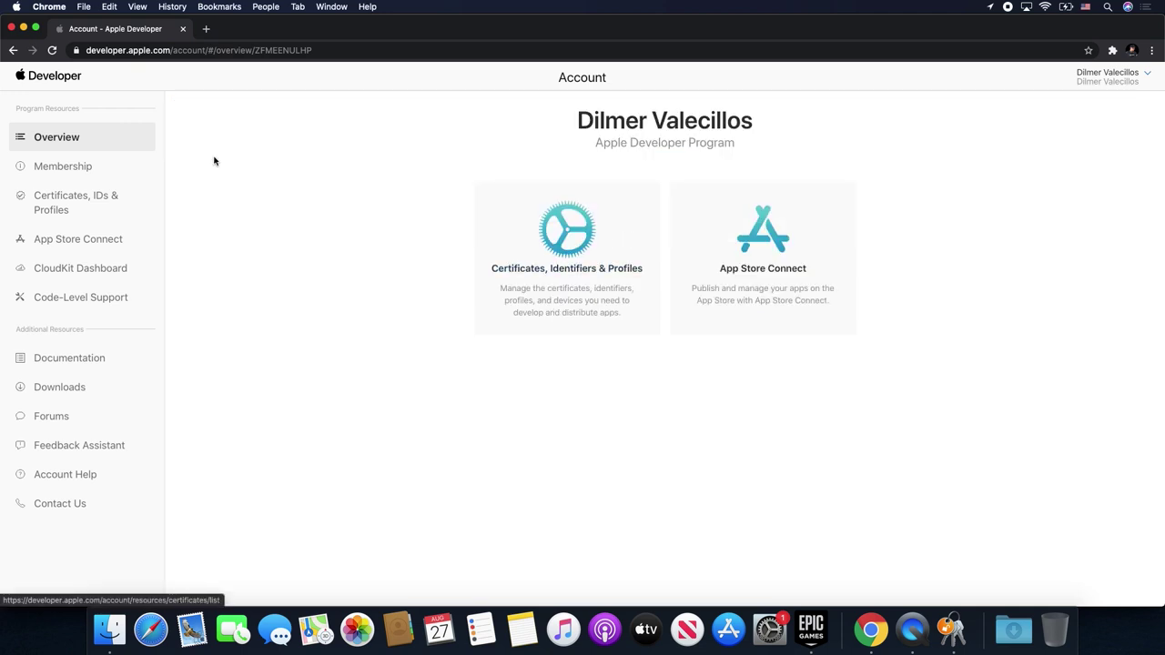
click(82, 208)
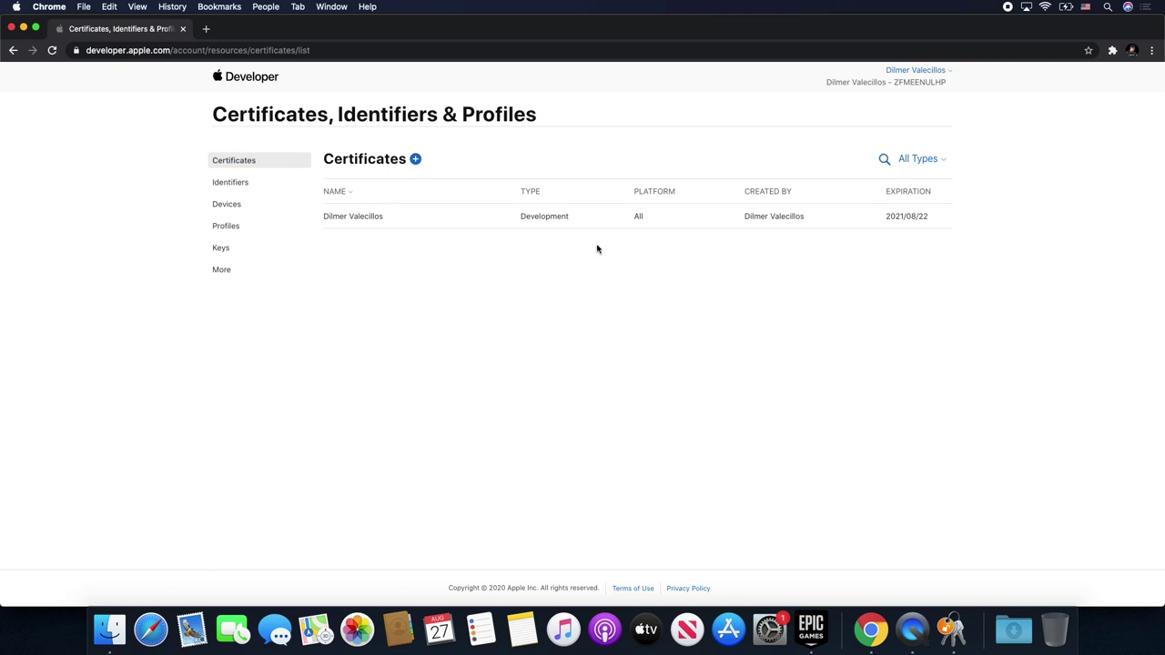
click(451, 219)
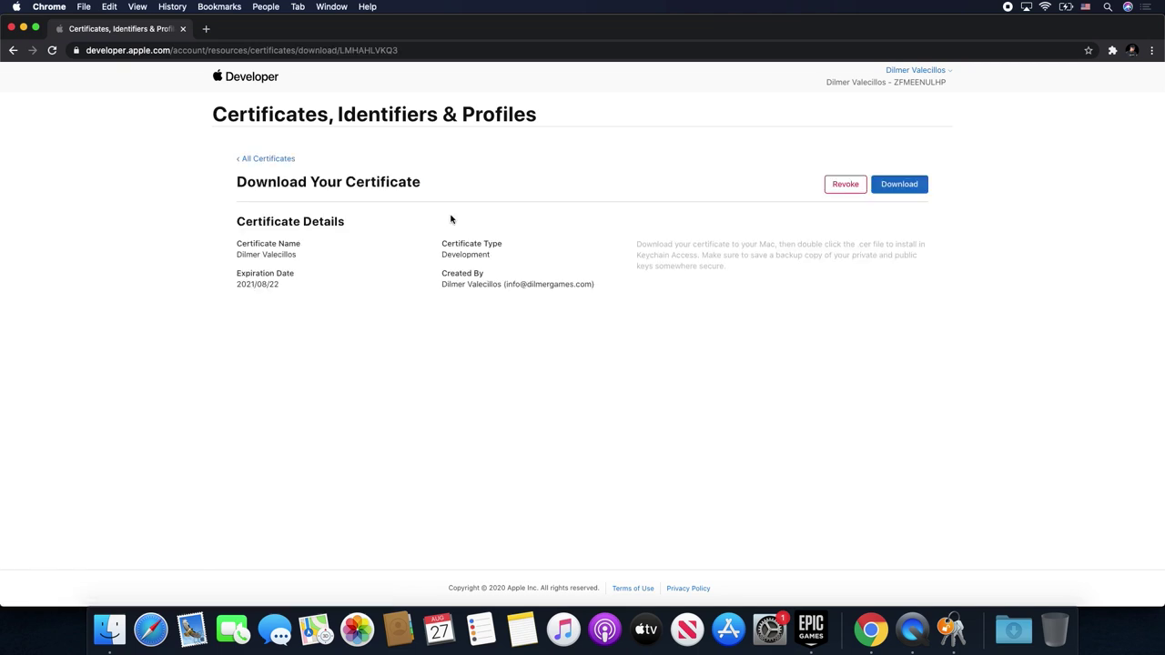
click(837, 189)
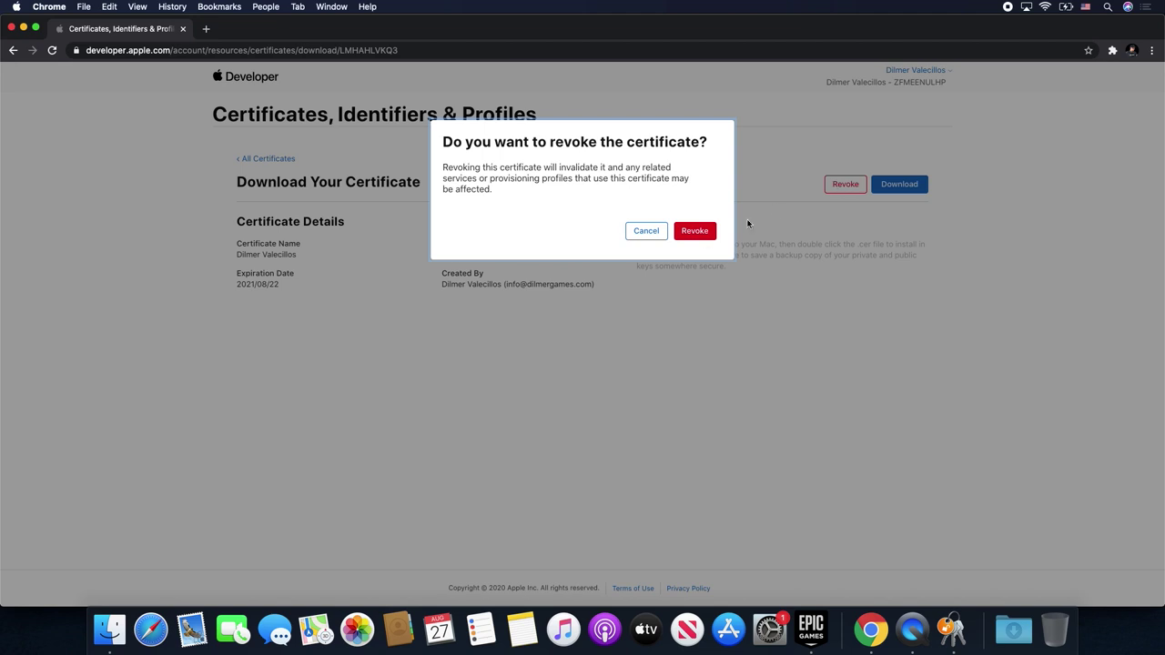
click(697, 235)
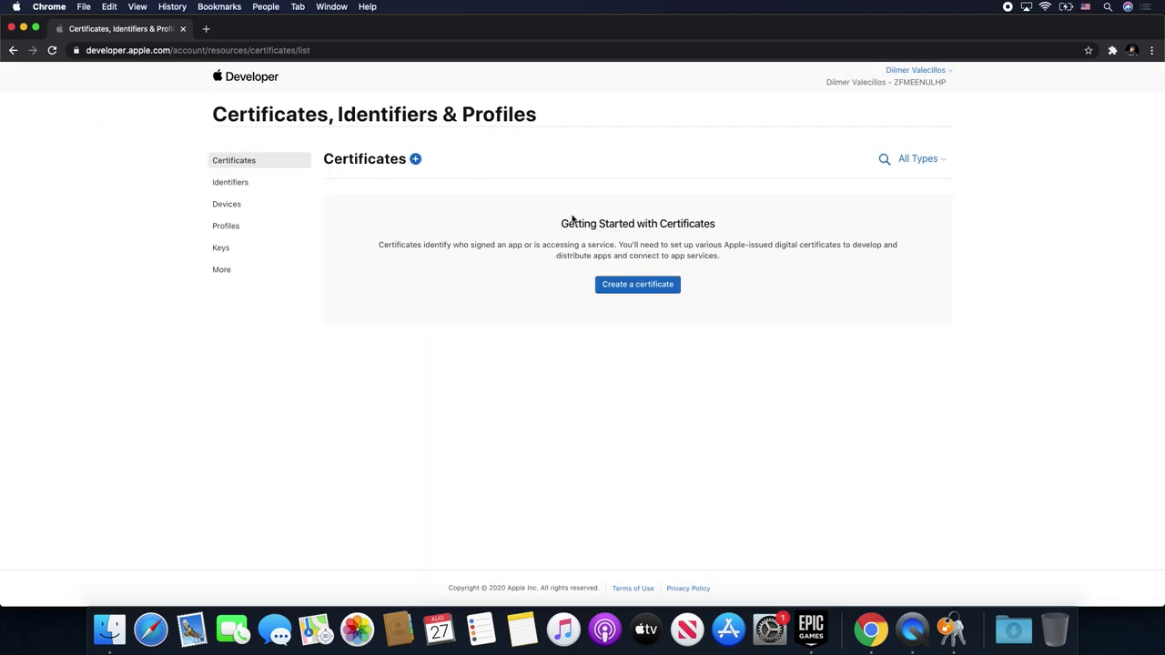
- Create an Apple Development certificate from the CertificateSigningRequest file, then download and open development.cer
click(640, 292)
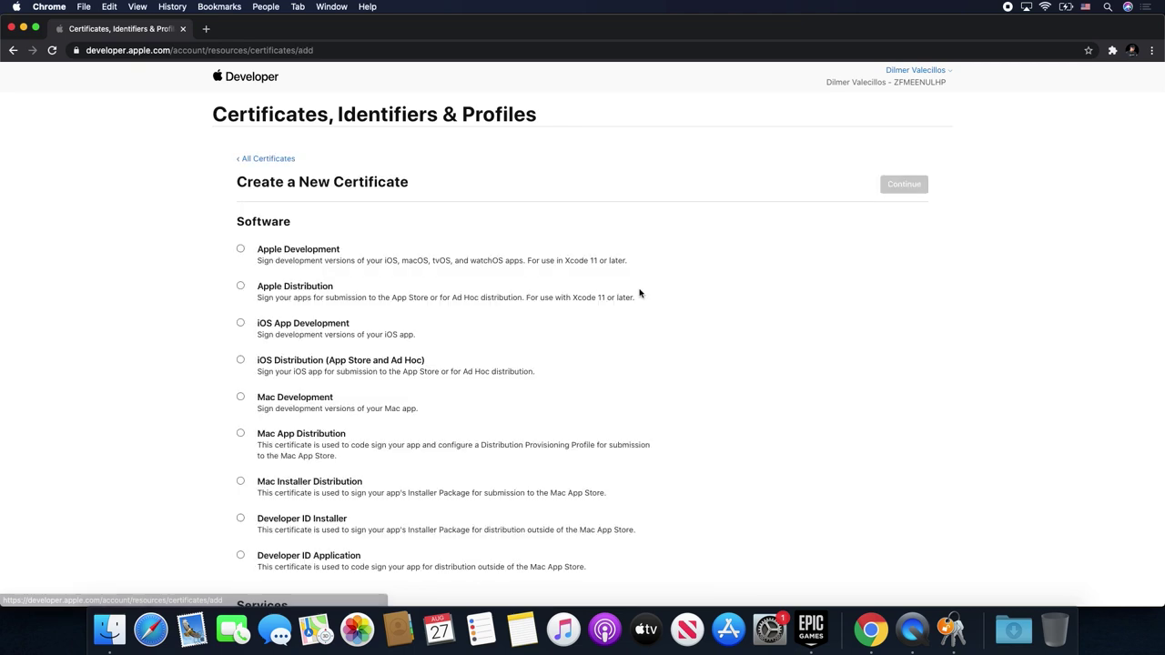
click(240, 249)
click(901, 191)
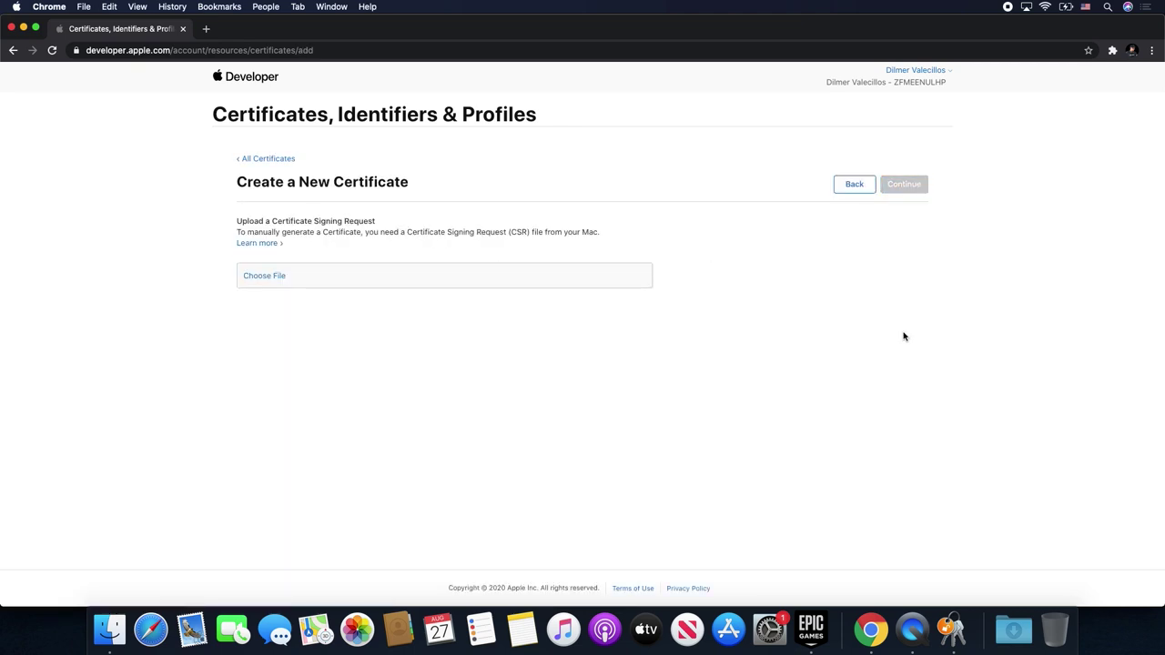
click(509, 282)
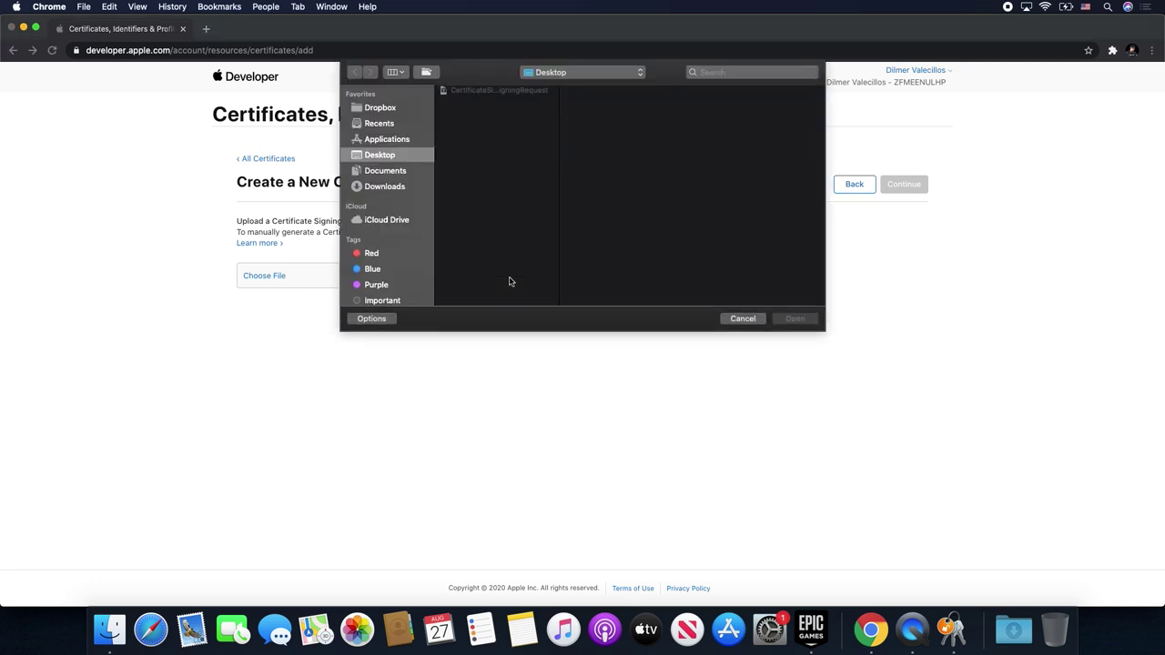
double_click(537, 94)
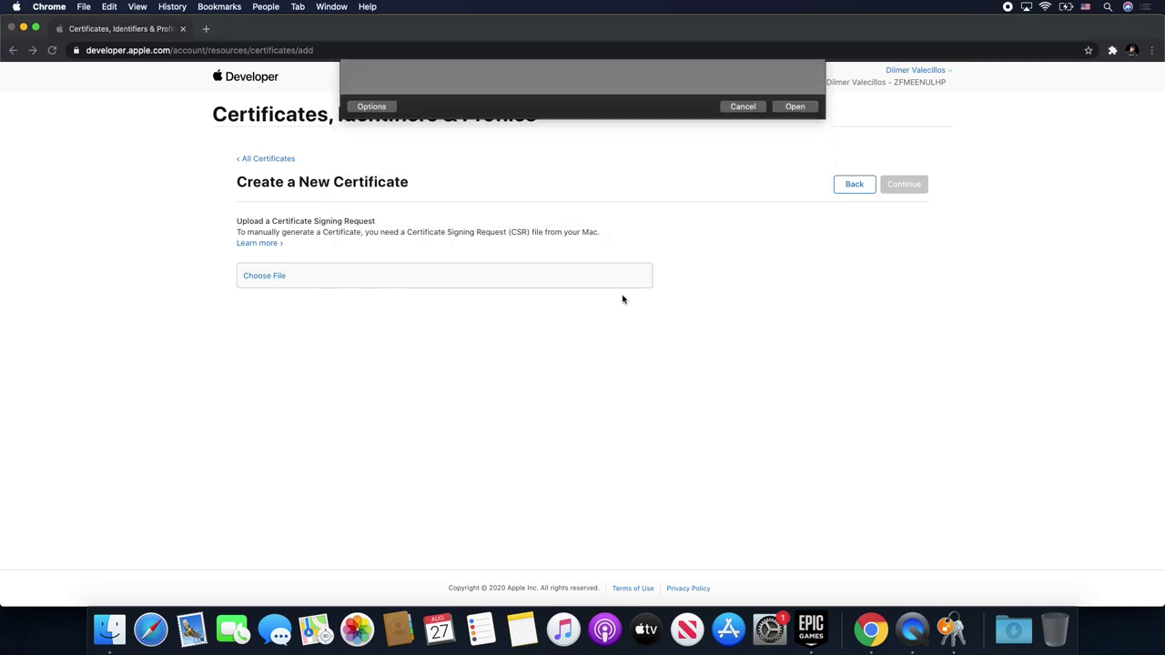
click(915, 186)
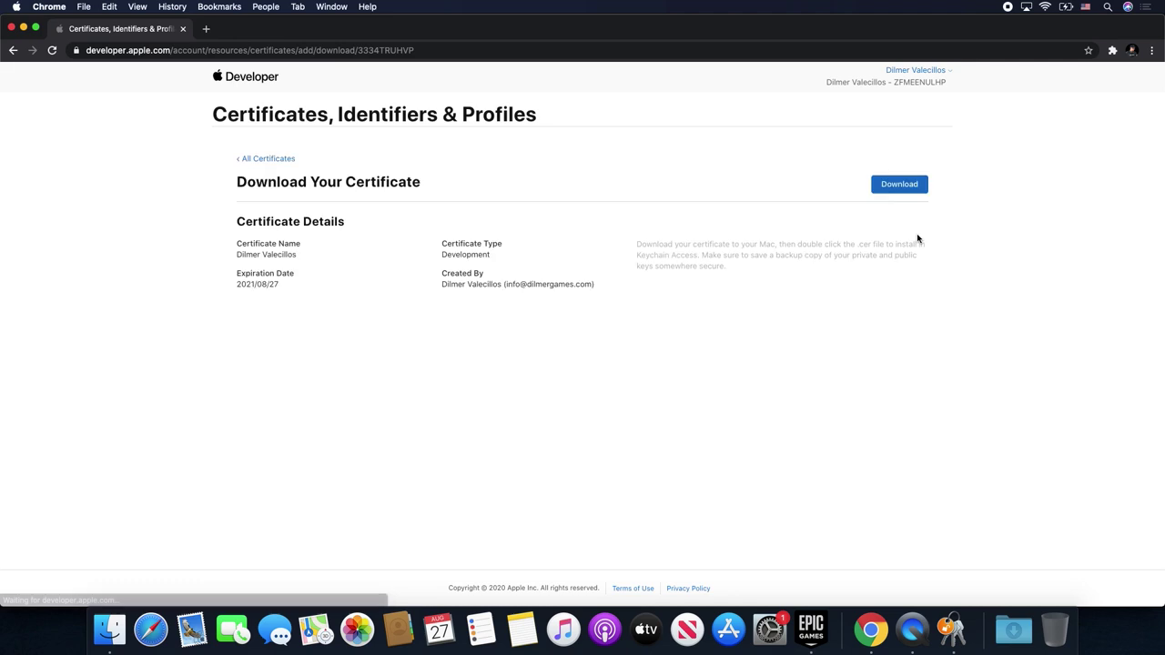
click(901, 187)
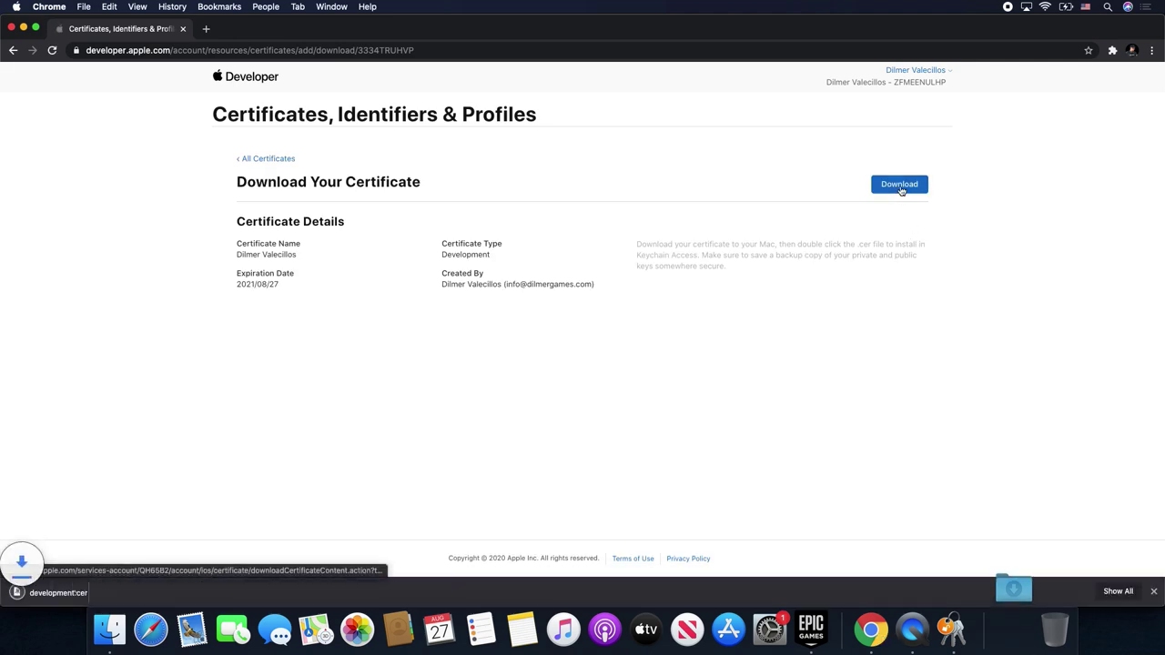
click(55, 592)
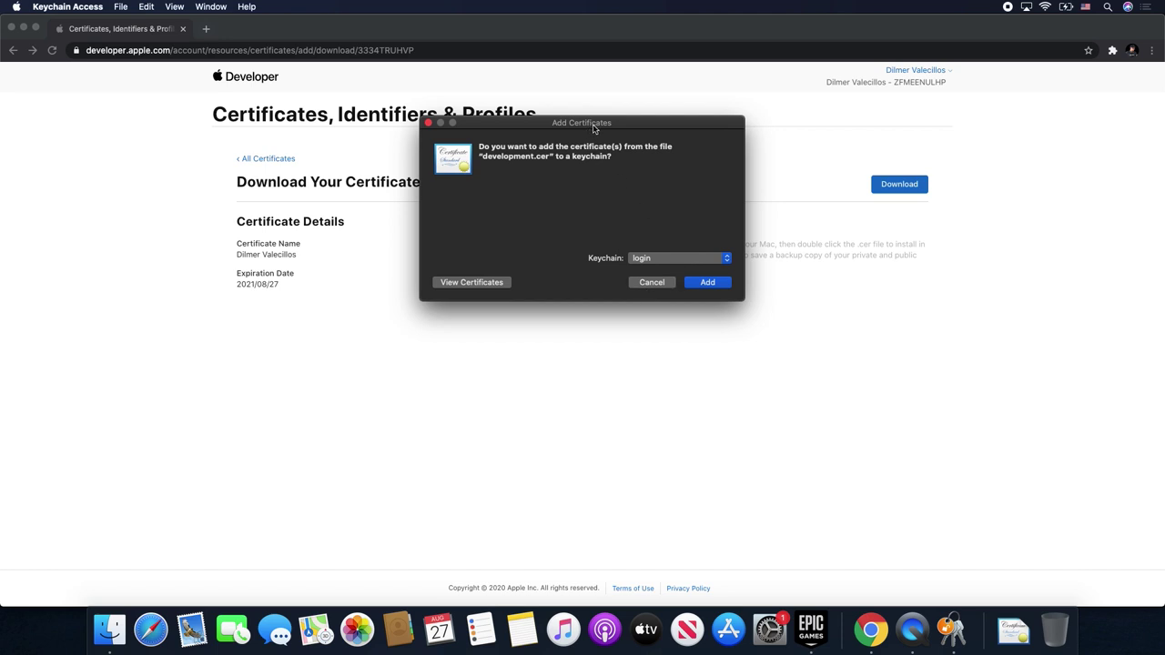
- Add the new development certificate to the login keychain
drag(594, 130, 567, 165)
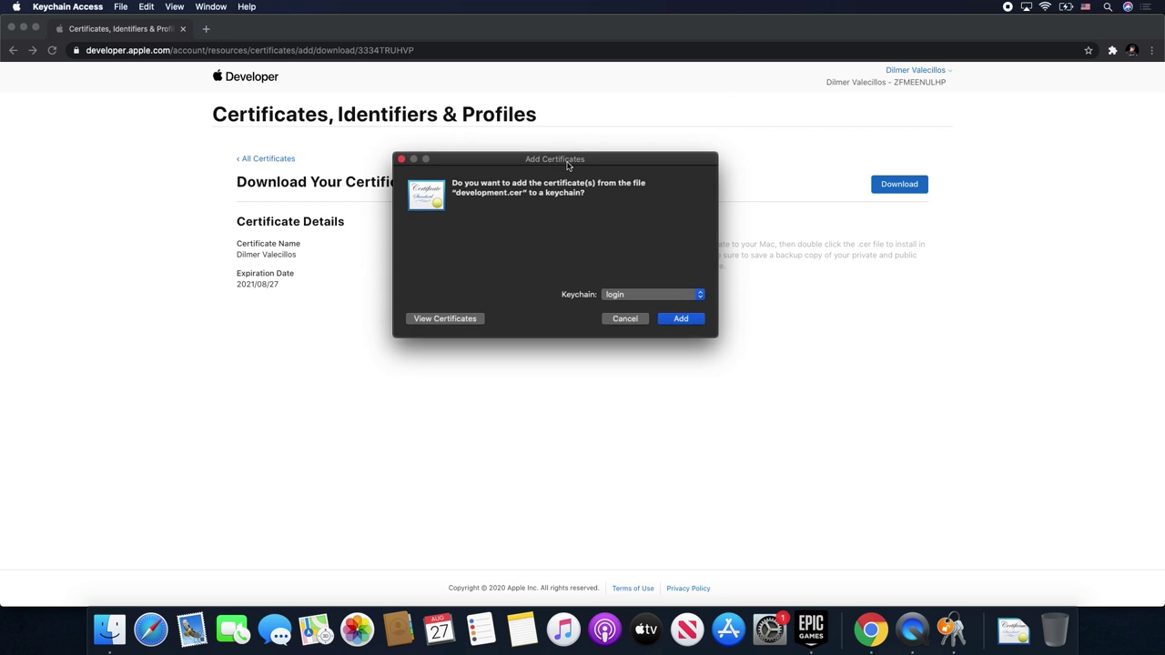
click(680, 319)
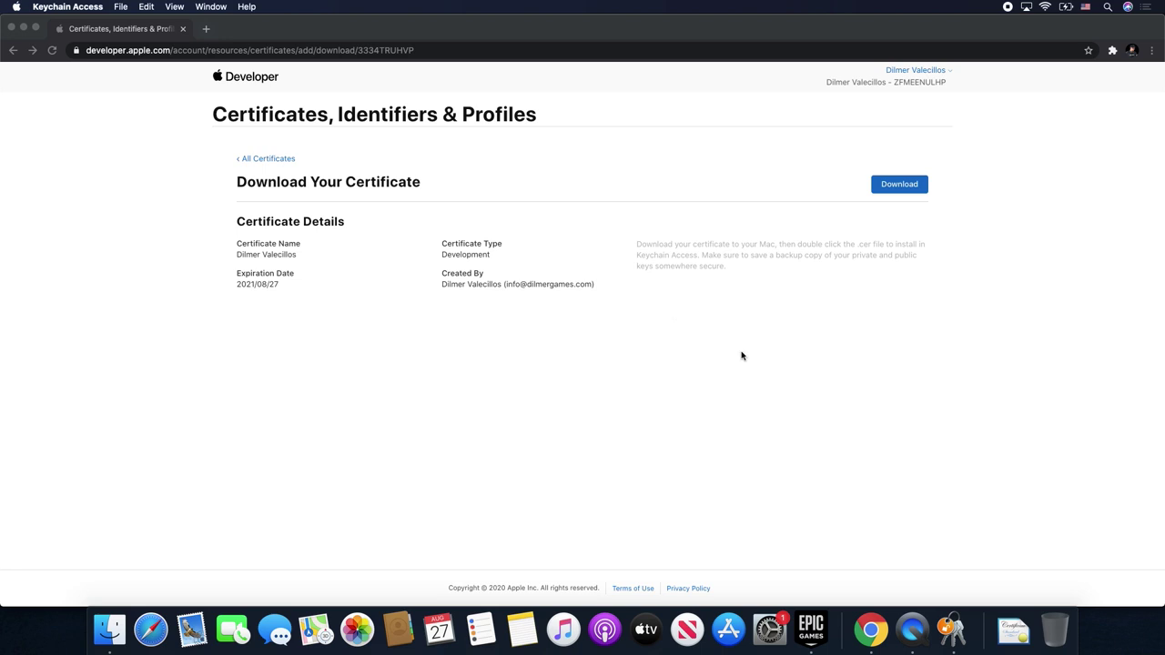
key(super+space)
text(ke)
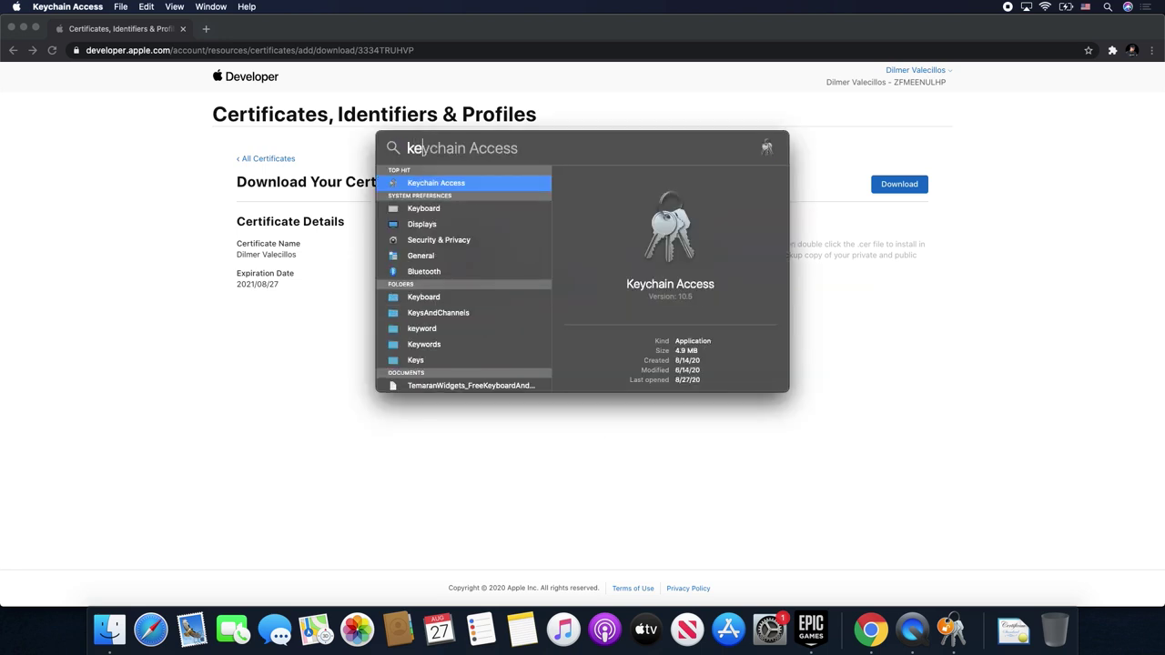
key(Return)
- Set the Apple Development certificate's trust to Always Trust and close Keychain Access
click(249, 222)
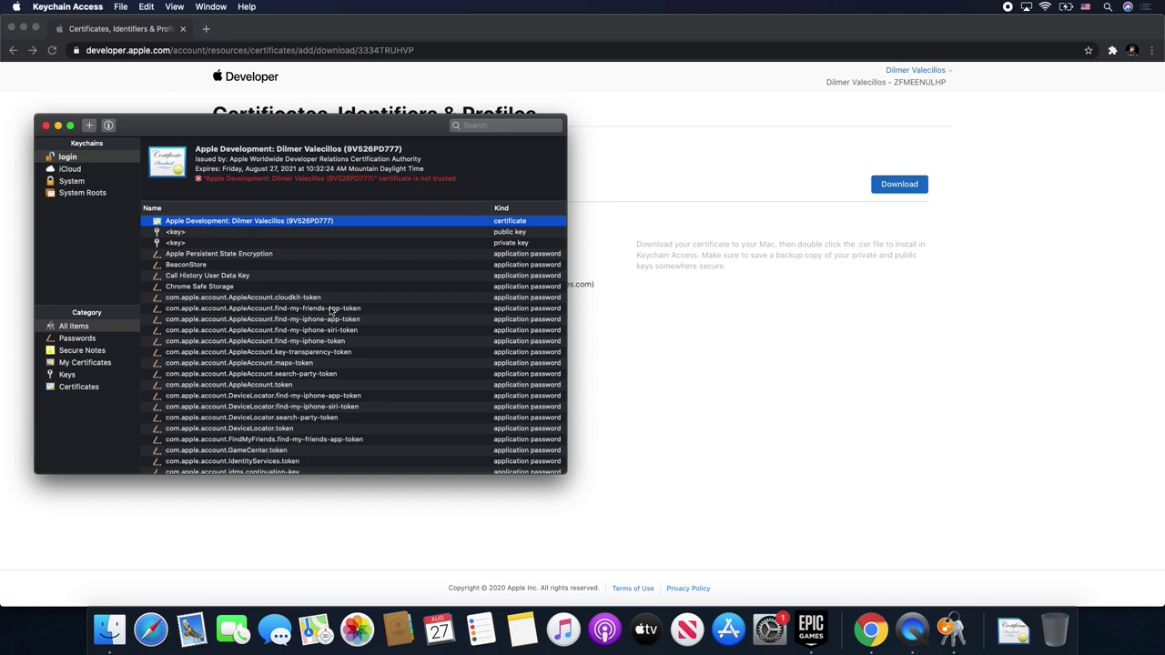
double_click(336, 227)
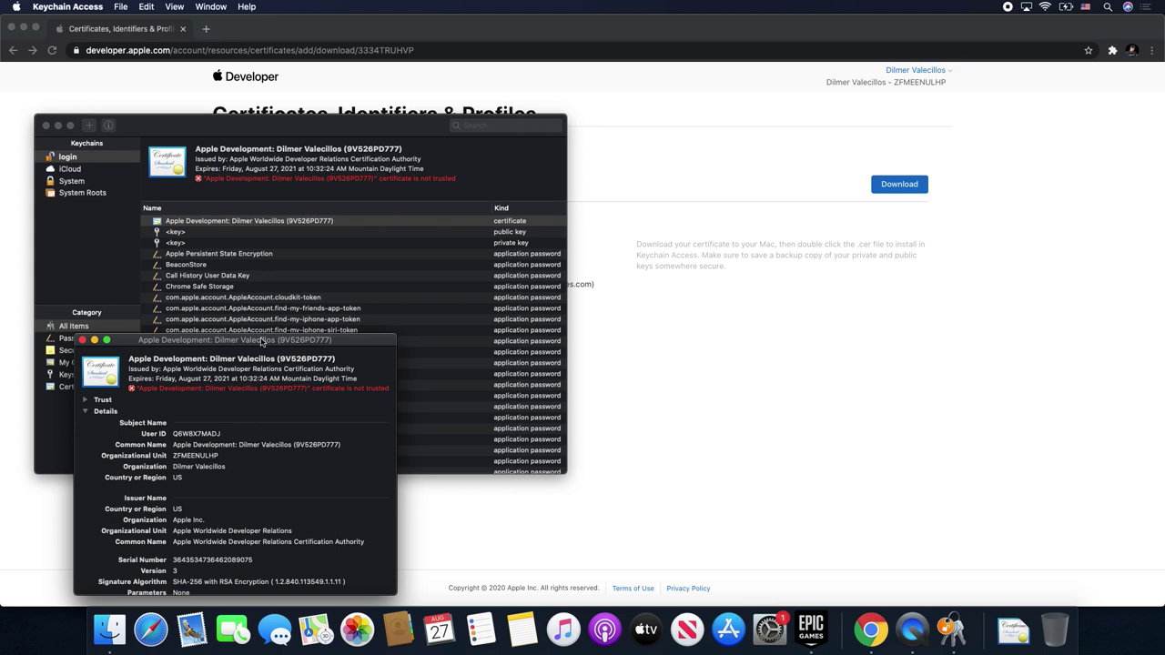
drag(264, 340, 433, 188)
click(258, 250)
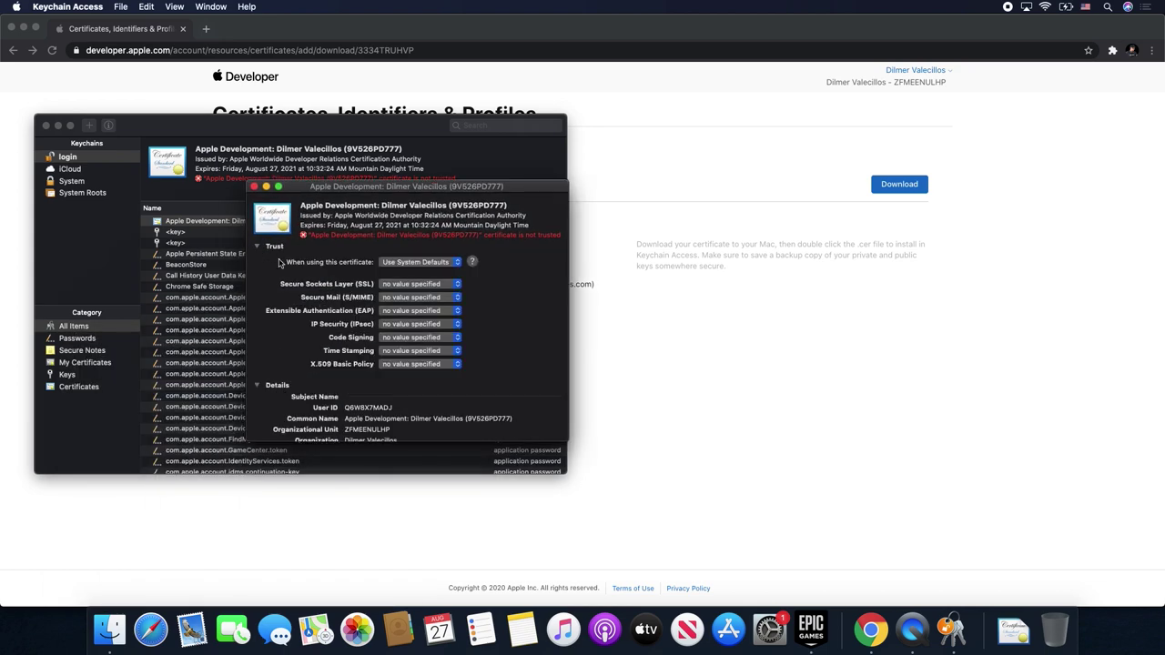
click(419, 263)
click(420, 266)
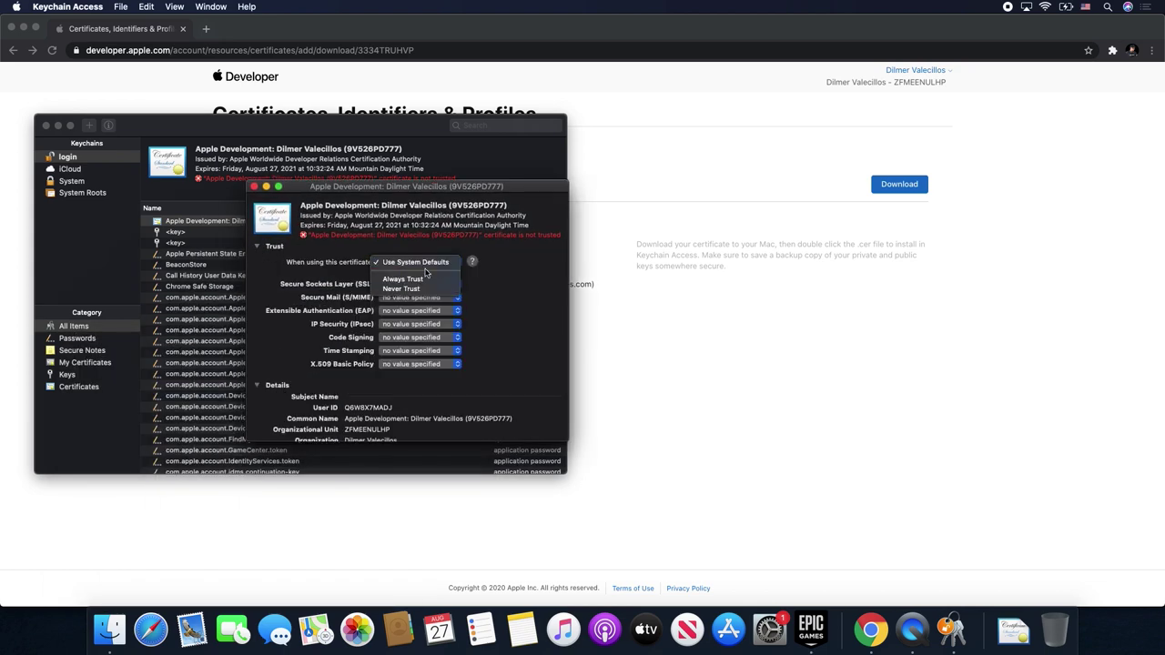
click(421, 282)
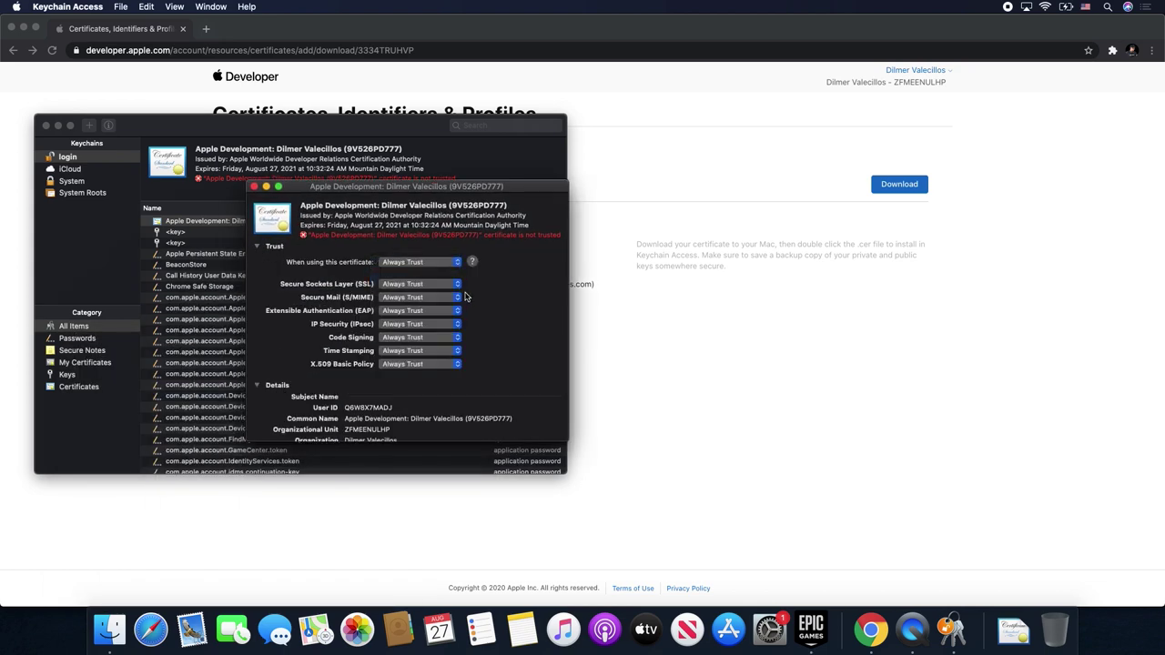
click(254, 186)
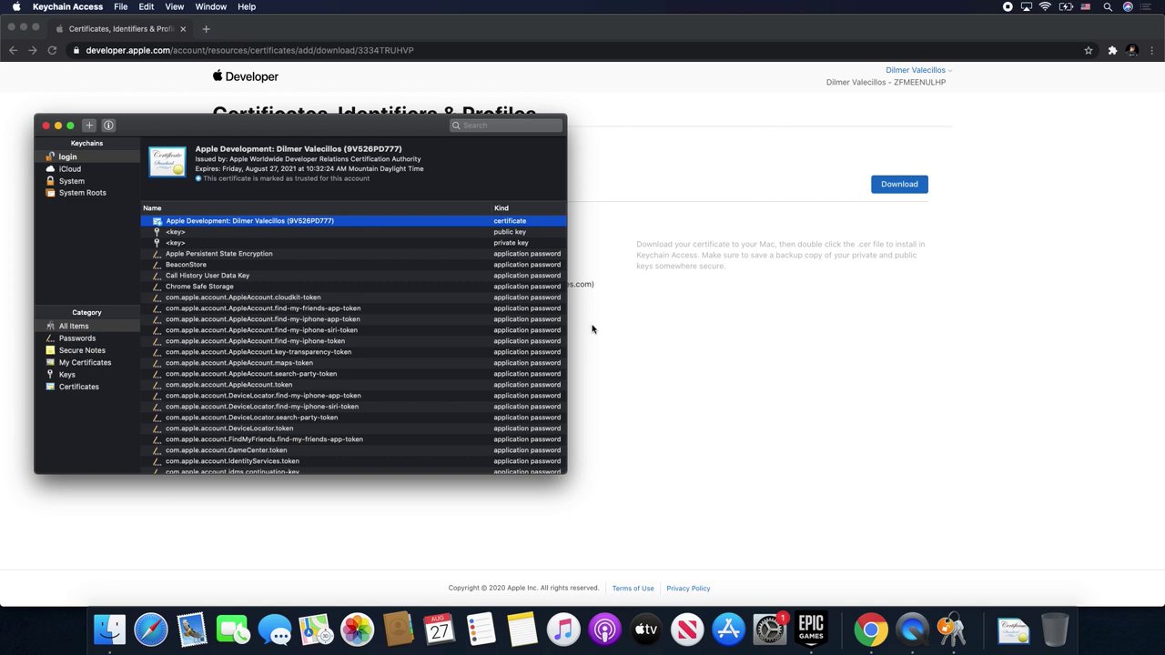
click(46, 130)
- Go from the certificates list to the provisioning Profiles list
click(359, 308)
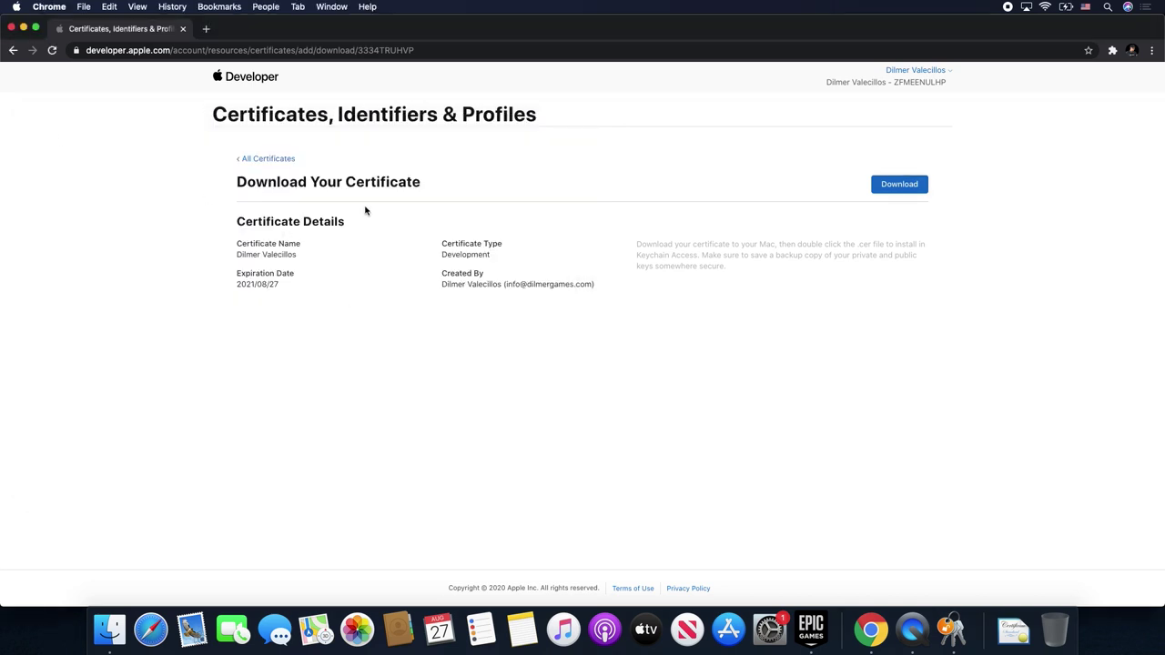
click(259, 160)
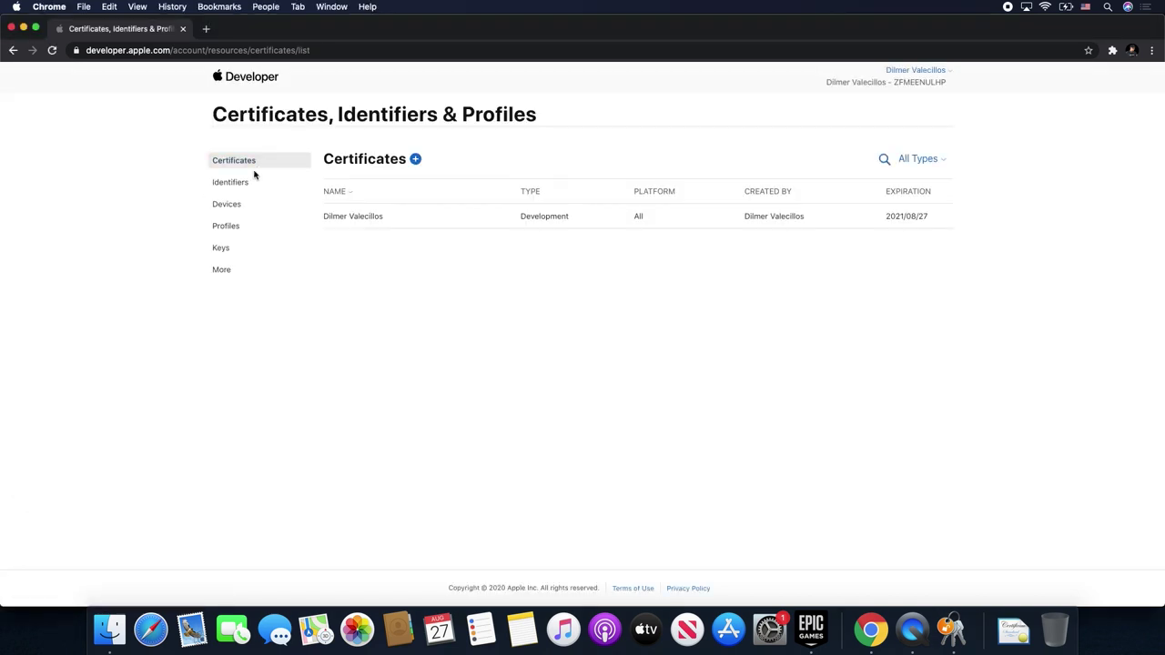
click(236, 228)
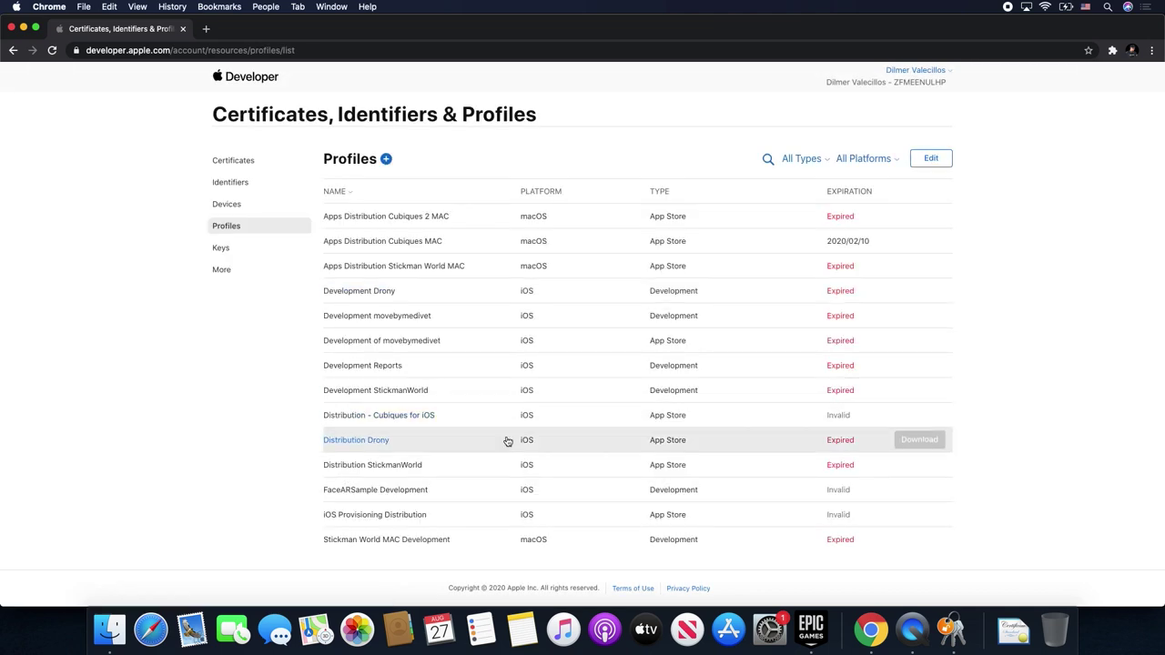
scroll(507, 442, down, 5)
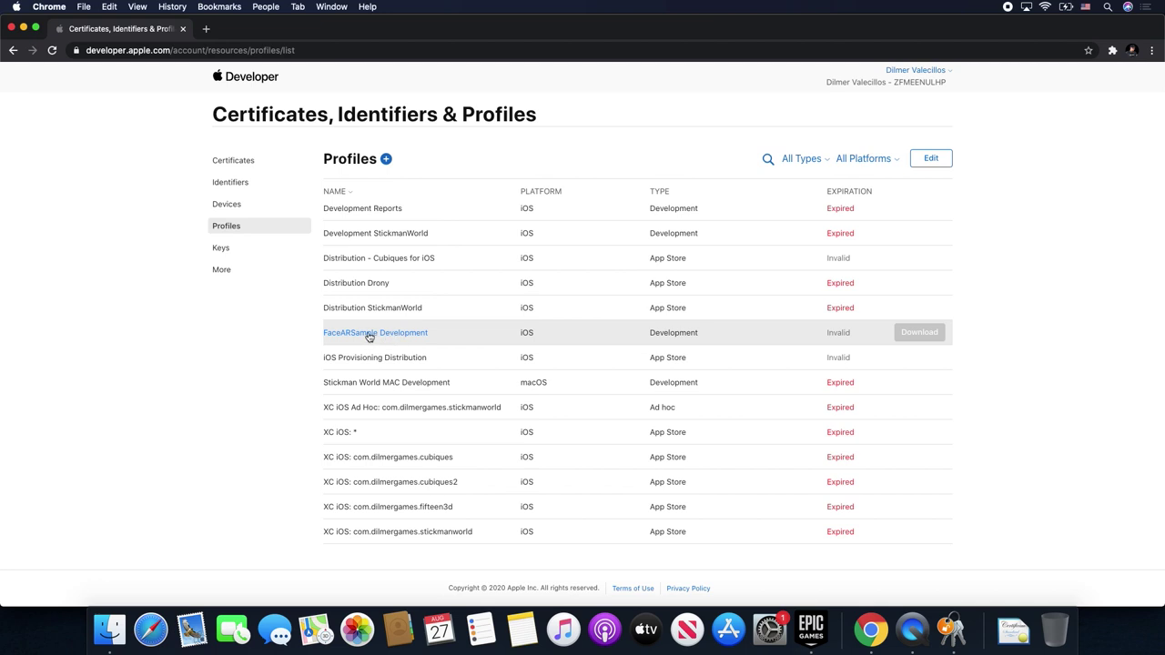
- Delete the old FaceARSample Development provisioning profile
click(940, 166)
scroll(649, 364, down, 4)
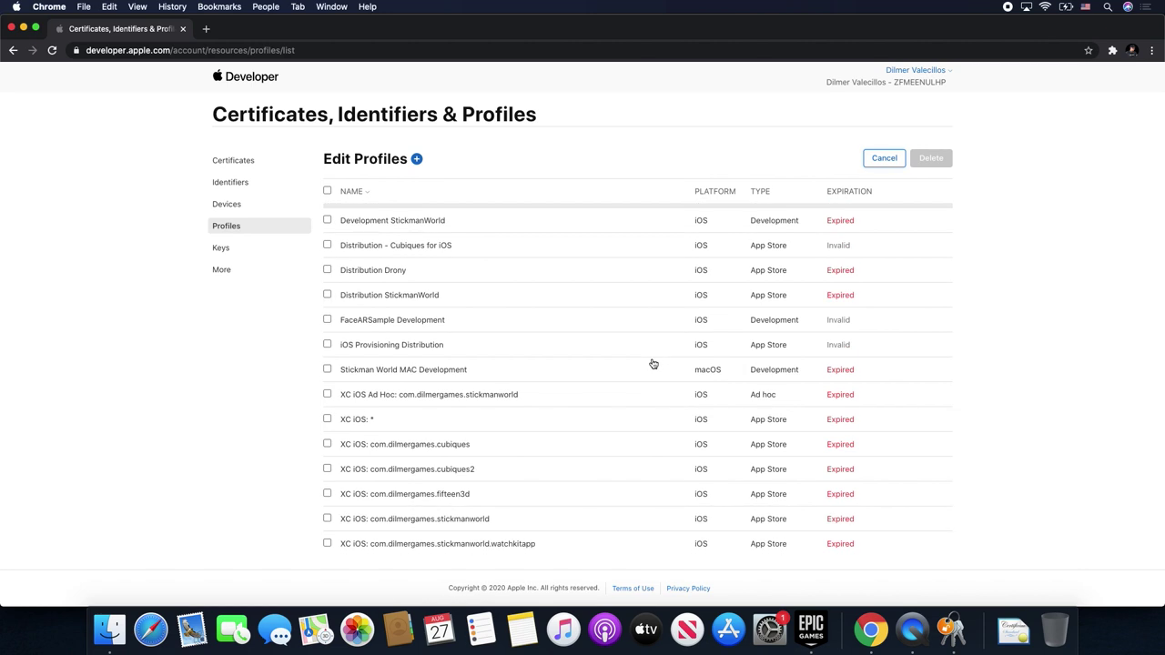
key(super+f)
click(327, 319)
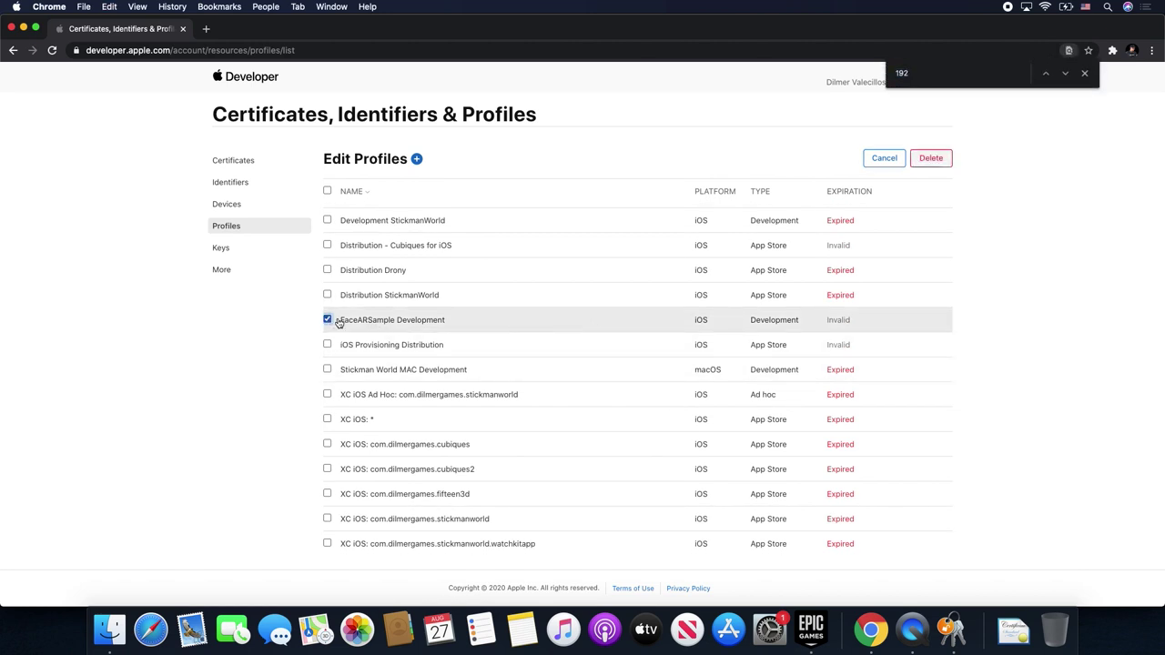
click(931, 163)
click(809, 562)
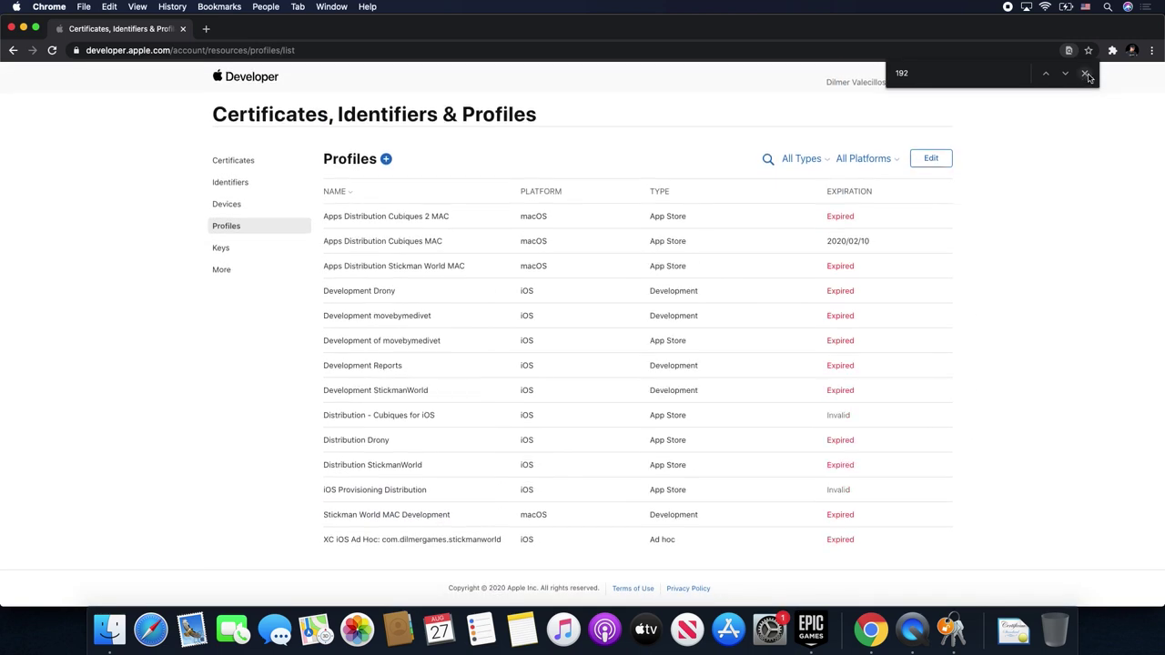
click(1083, 73)
- Start an iOS App Development profile, then abandon it and return to All Profiles
click(386, 159)
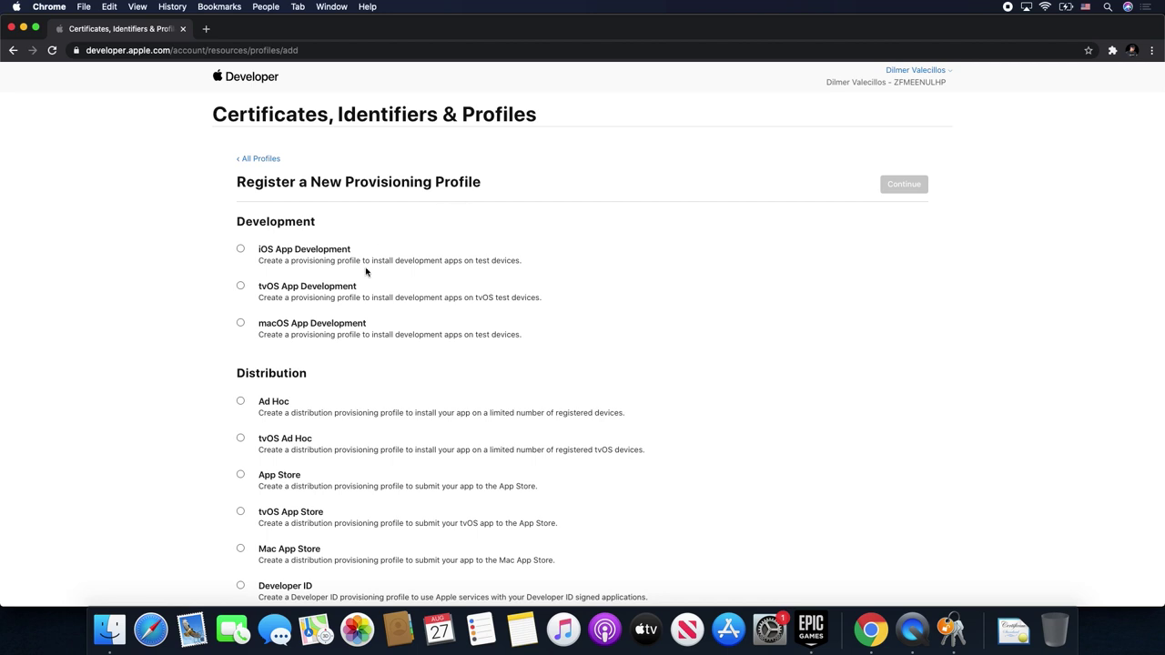
click(240, 248)
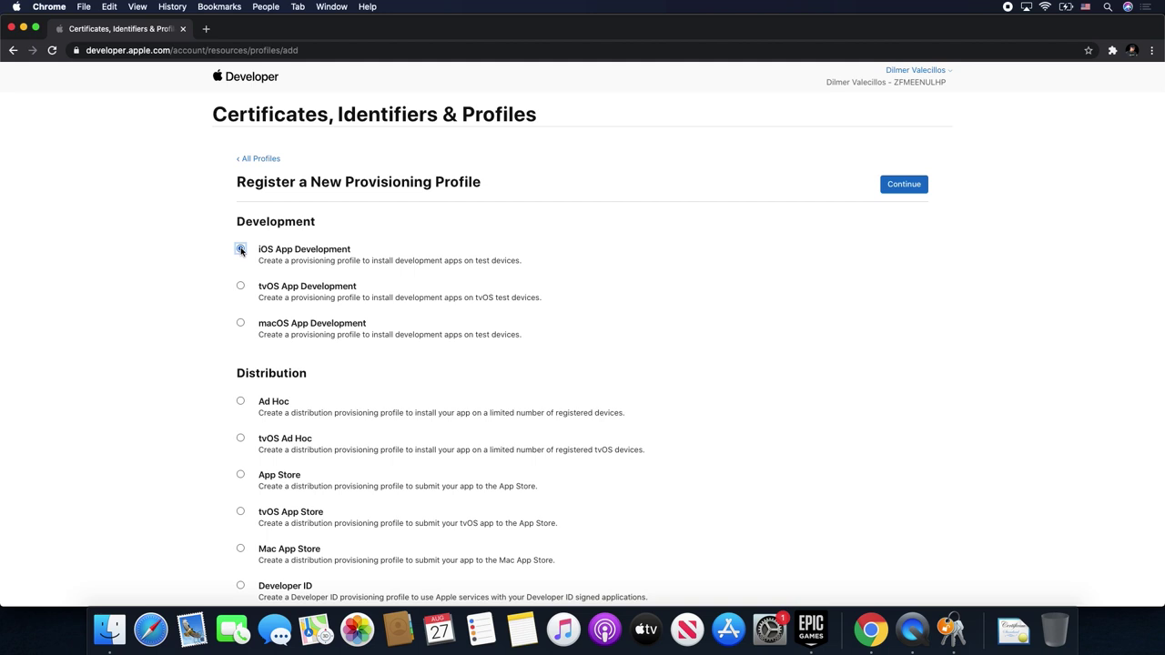
click(883, 191)
click(359, 307)
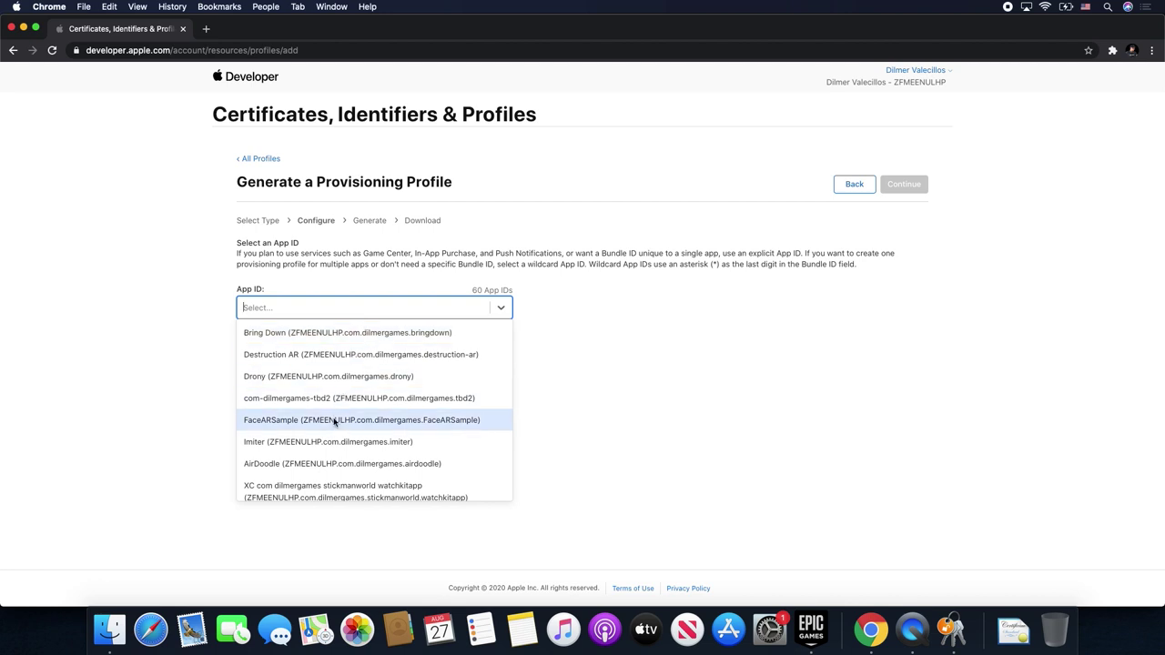
click(482, 261)
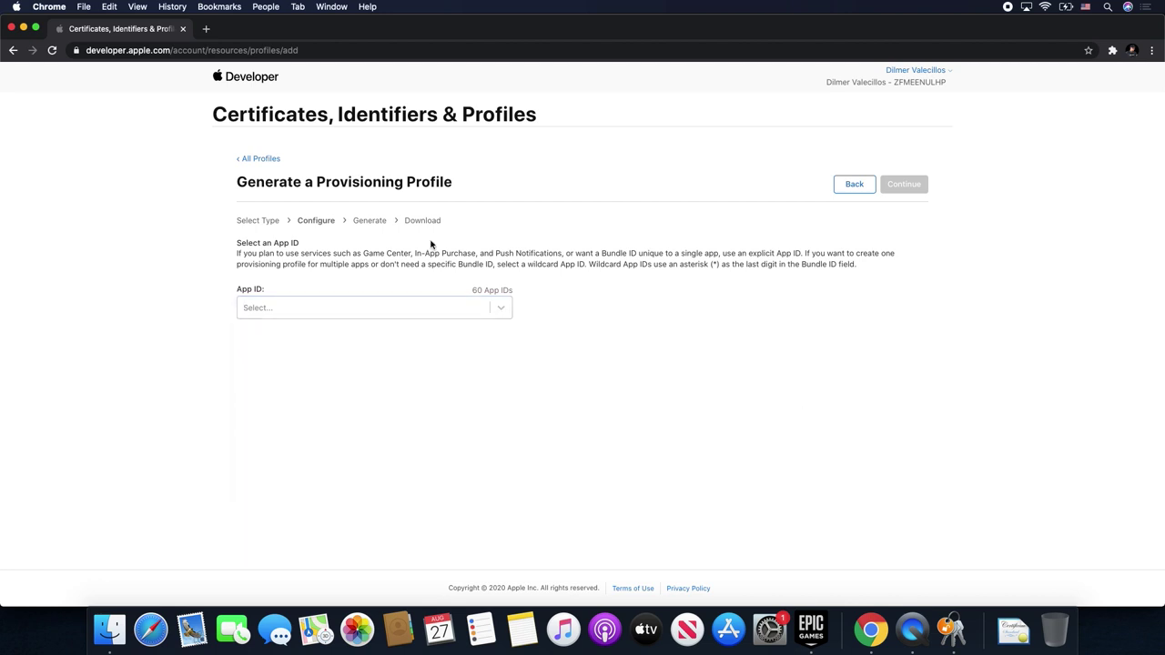
click(260, 159)
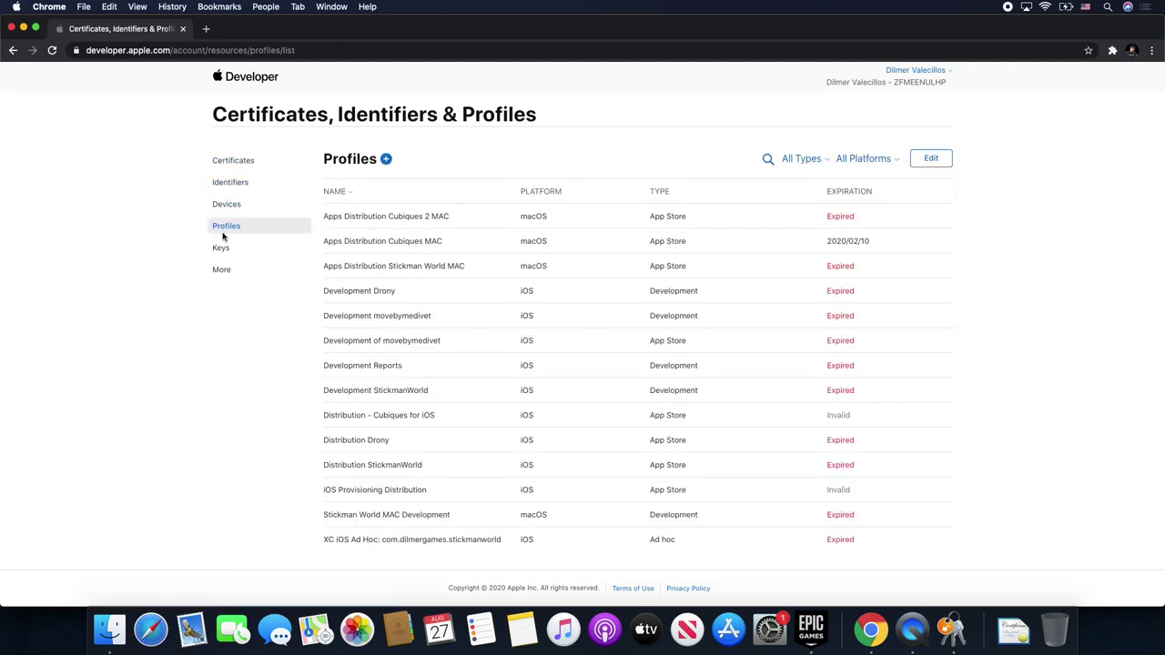
- Remove the existing FaceARSample App ID from Identifiers
click(238, 185)
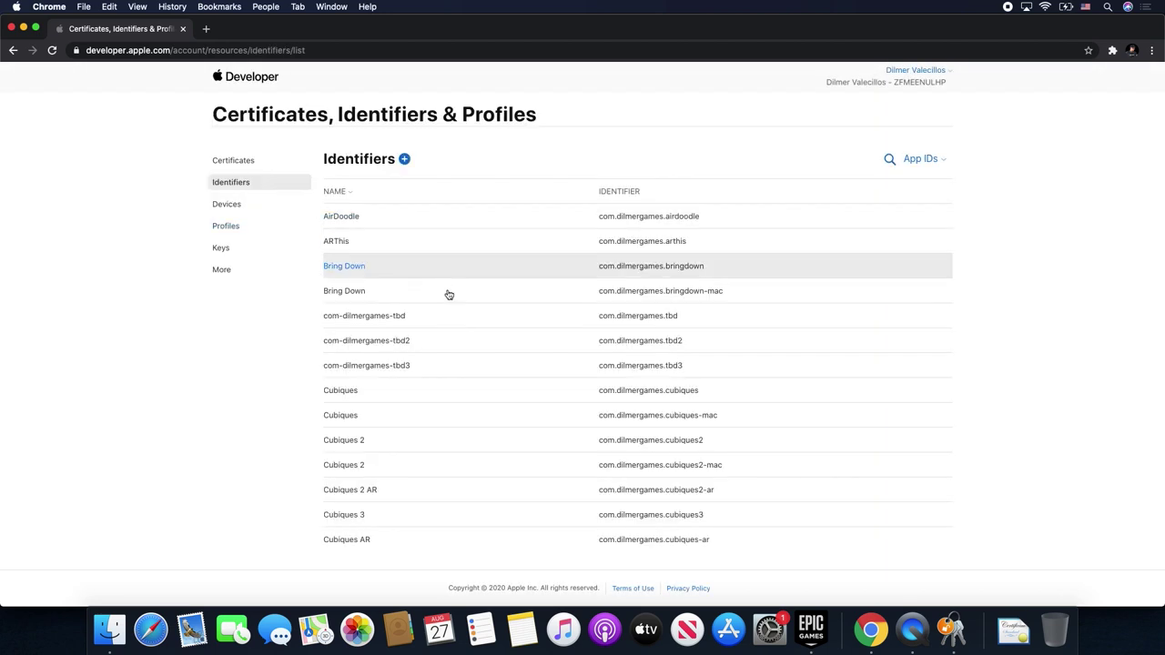
scroll(504, 390, down, 8)
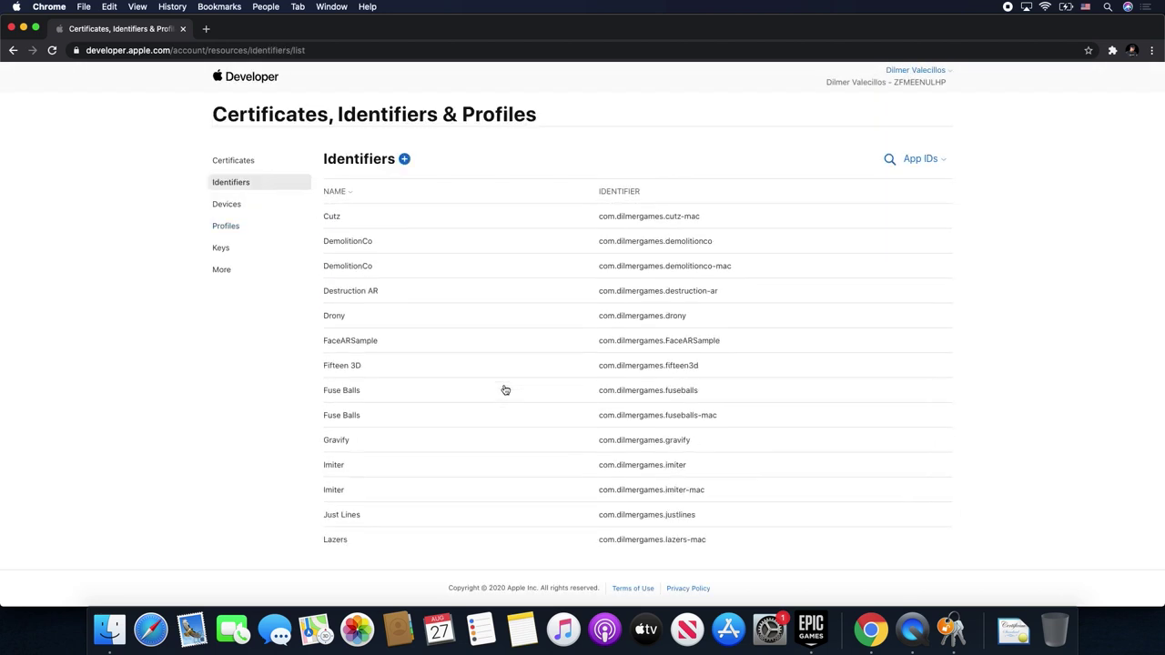
scroll(505, 390, up, 7)
key(super+f)
text(facee)
click(535, 366)
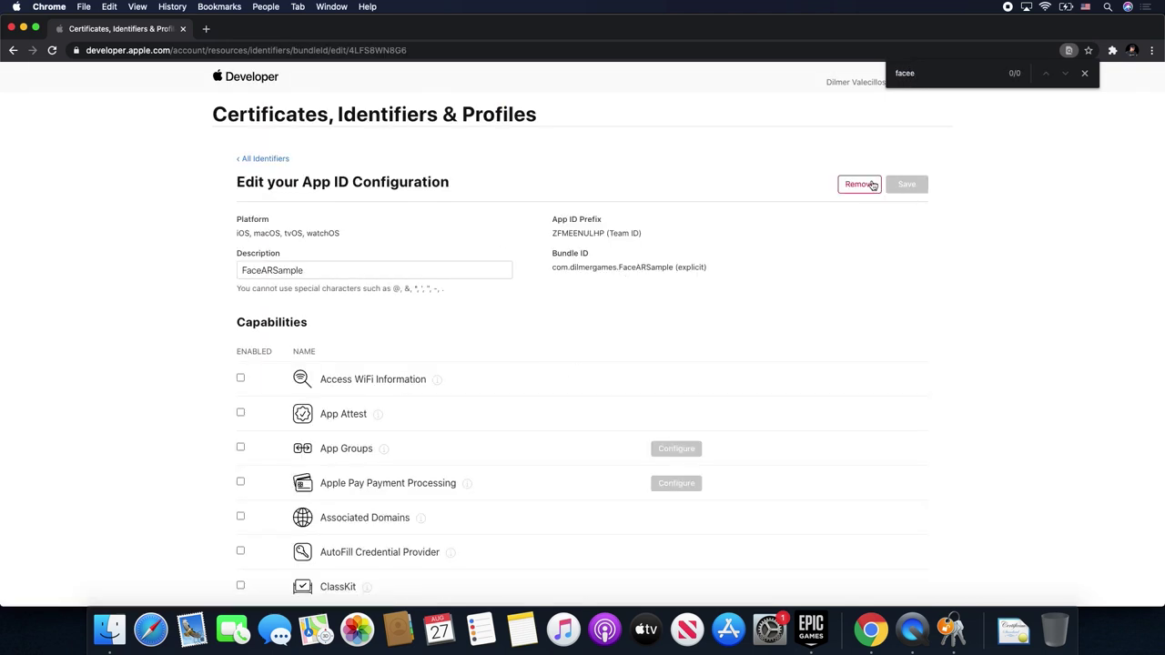
click(863, 185)
click(692, 231)
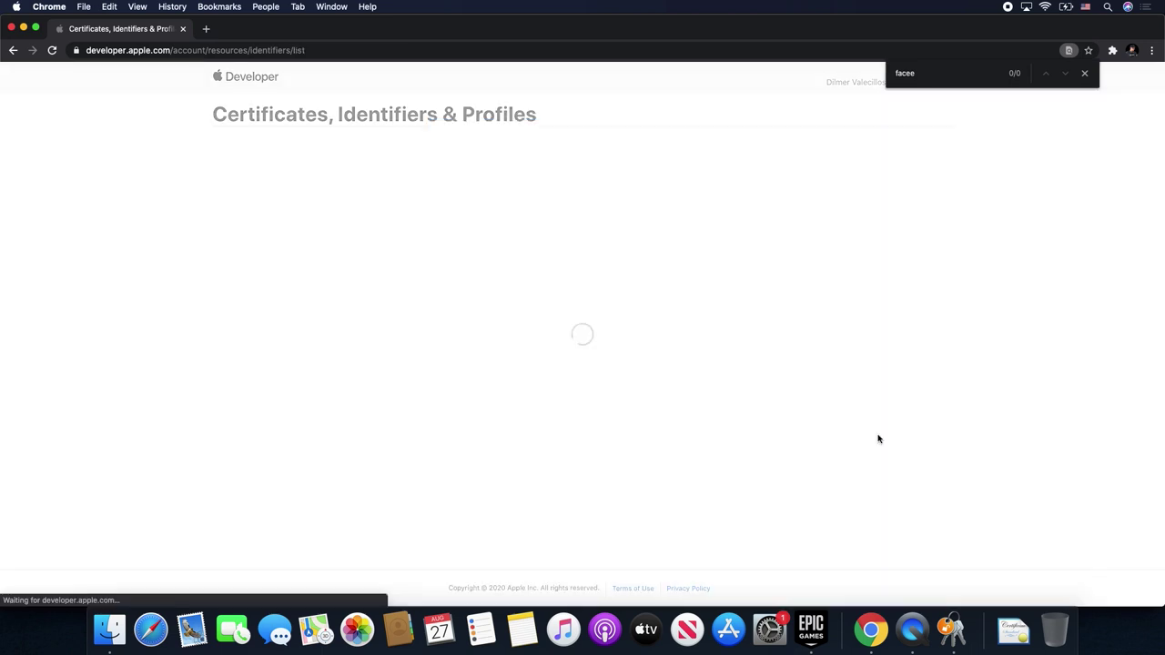
- Start a new App ID of type App with description faceARSample
click(402, 160)
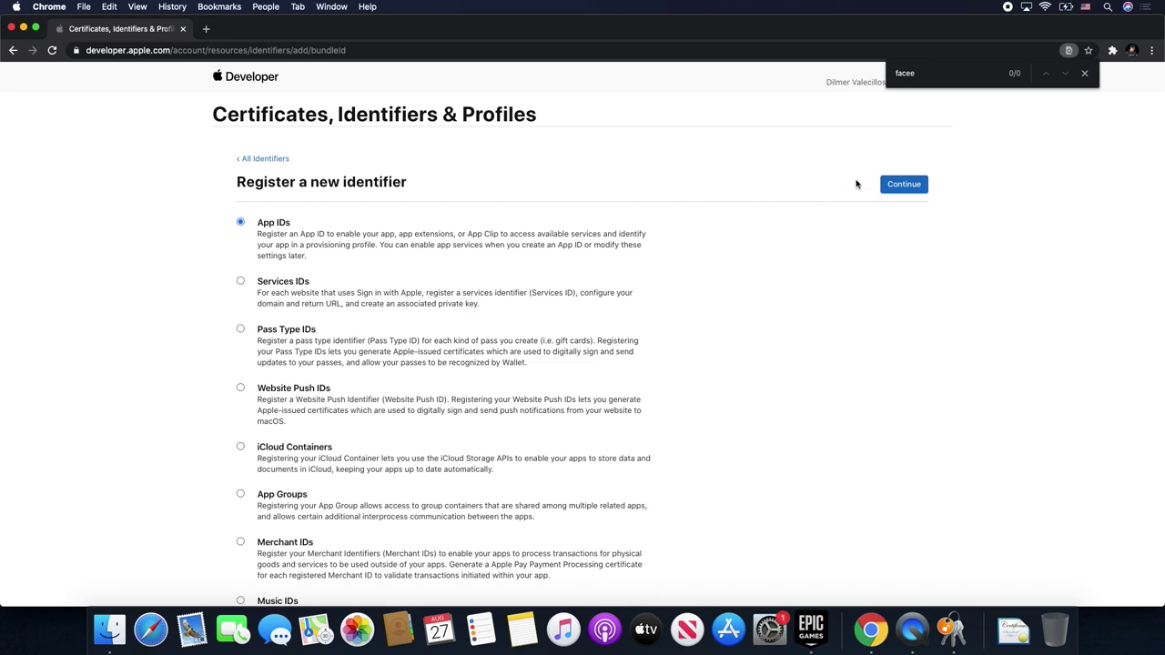
click(898, 183)
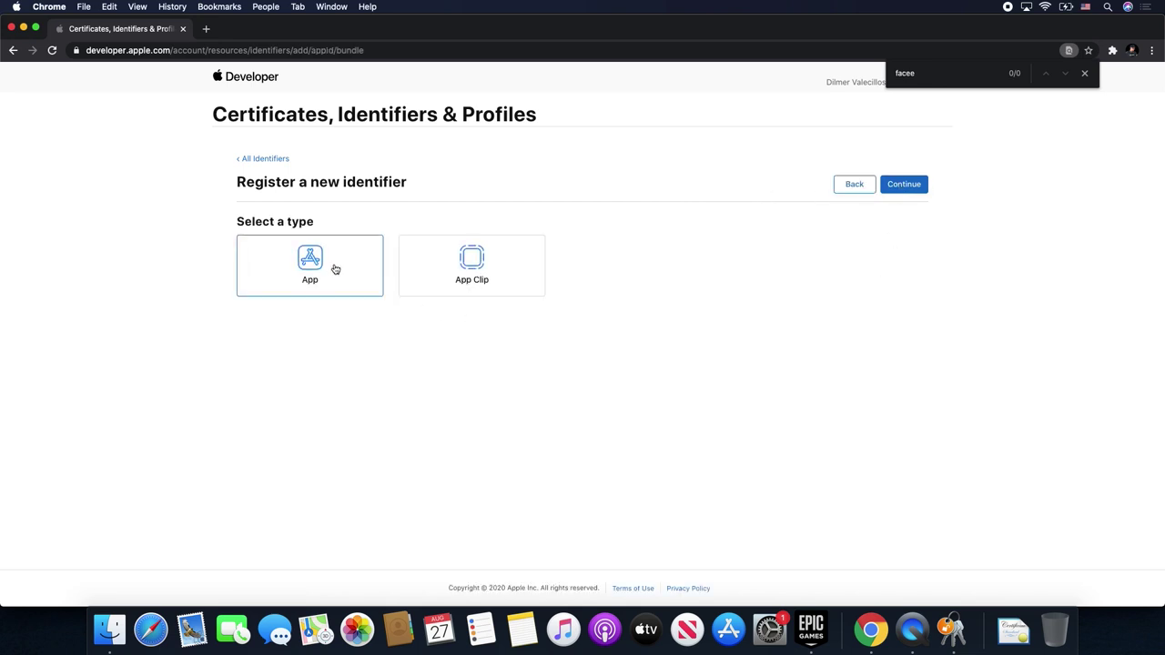
click(906, 187)
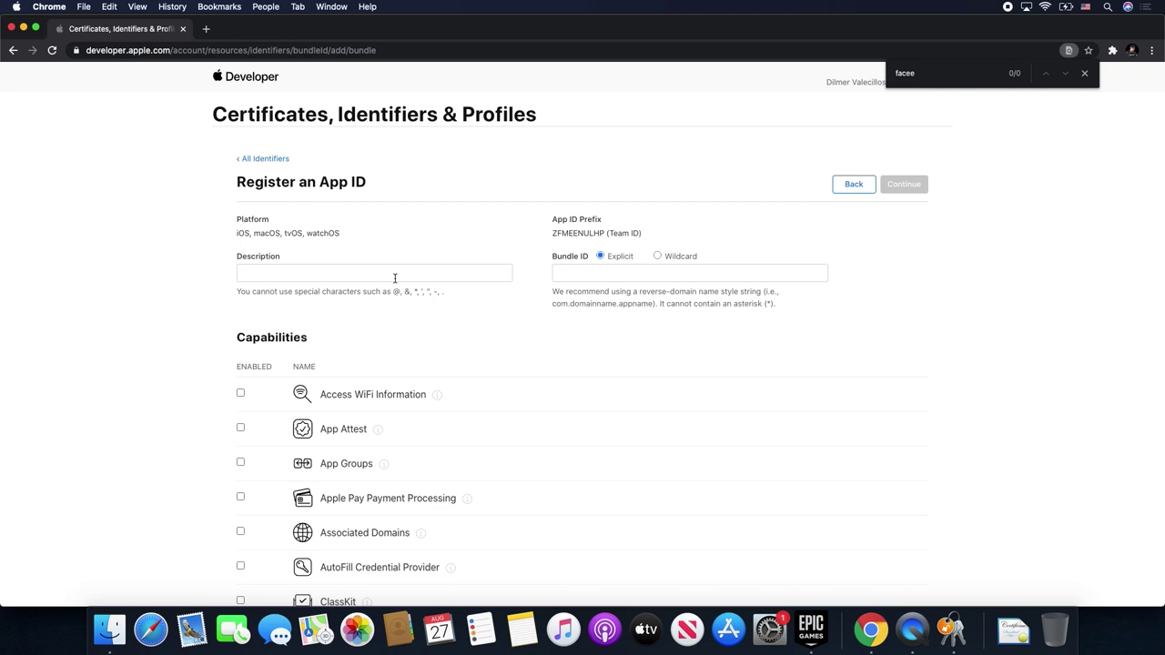
click(355, 271)
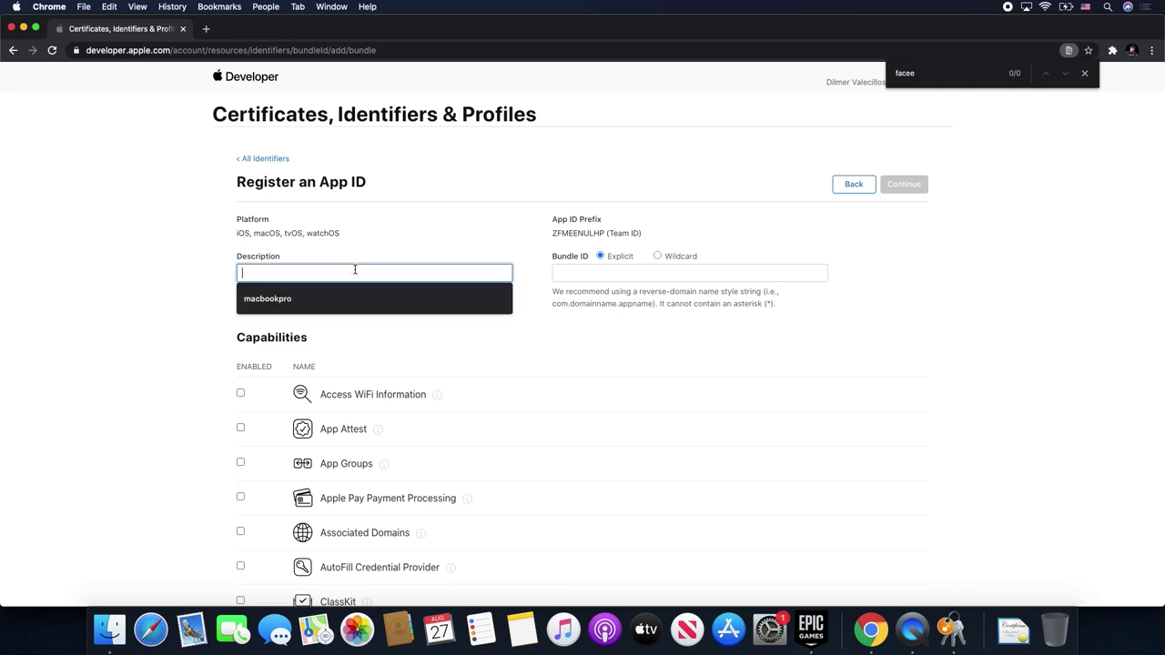
text(F)
key(BackSpace)
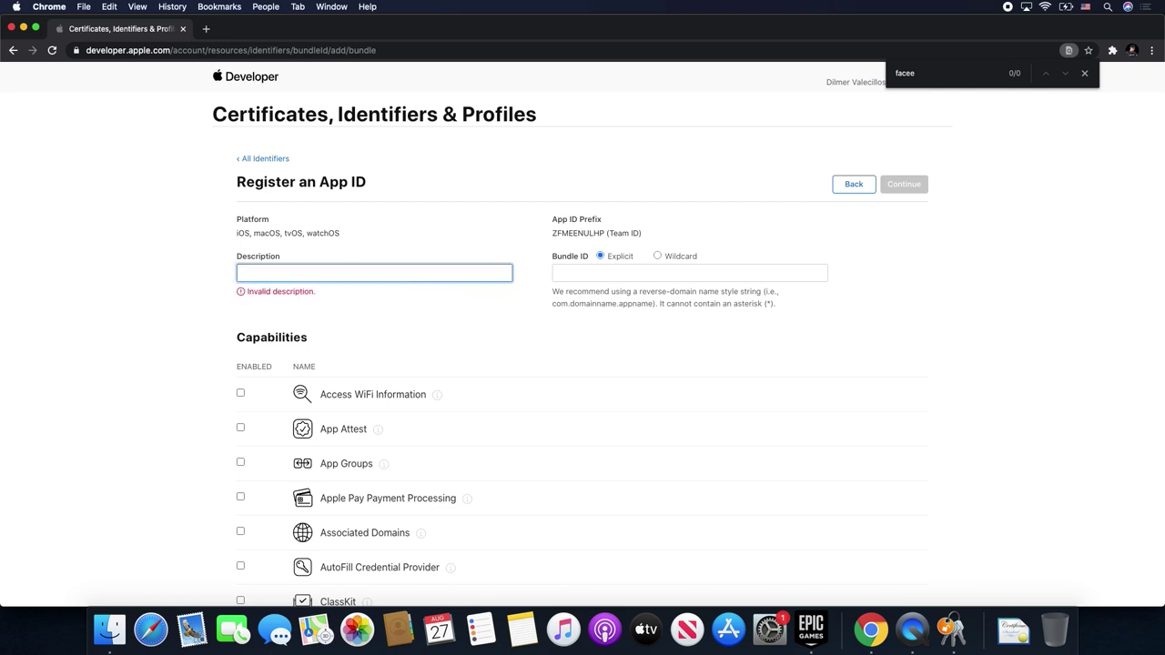
text(fac)
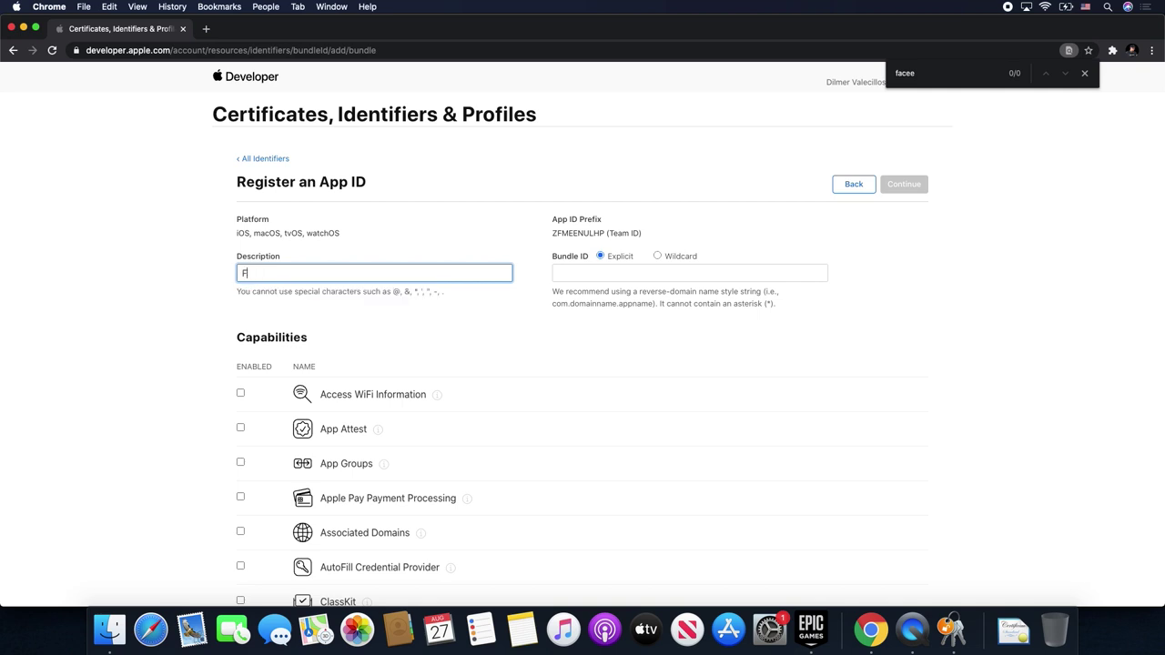
text(eARSample)
key(super+a)
key(super+c)
- Set the explicit bundle ID com.dilmergames.FaceARSample and register the App ID
click(579, 274)
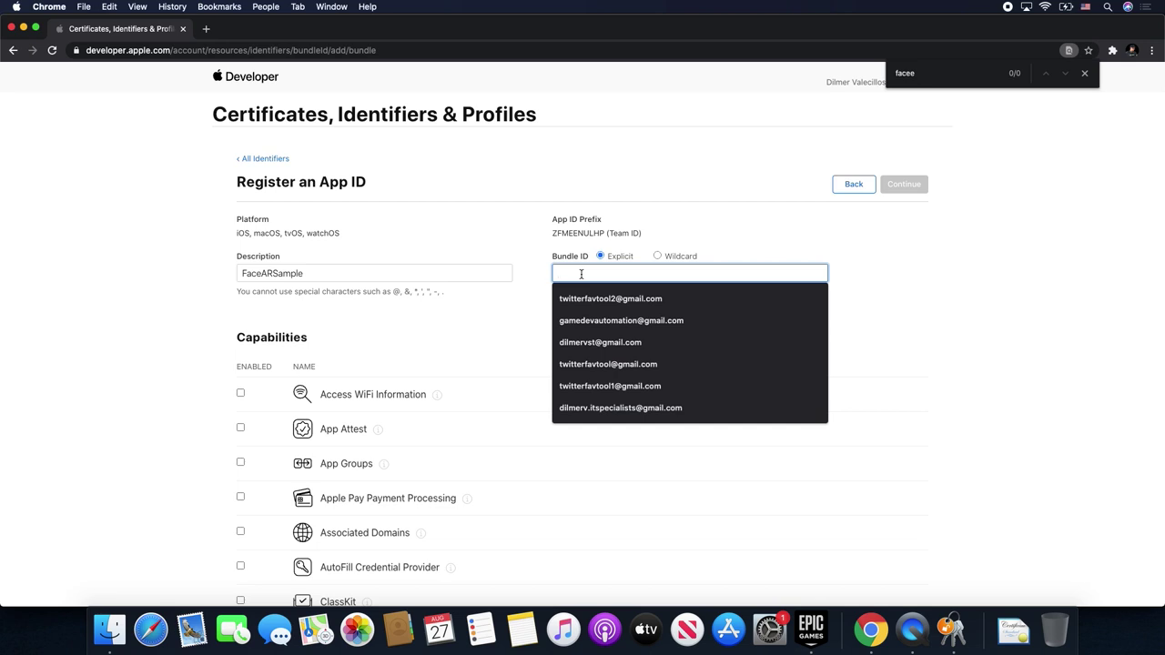
text(com.dilmer)
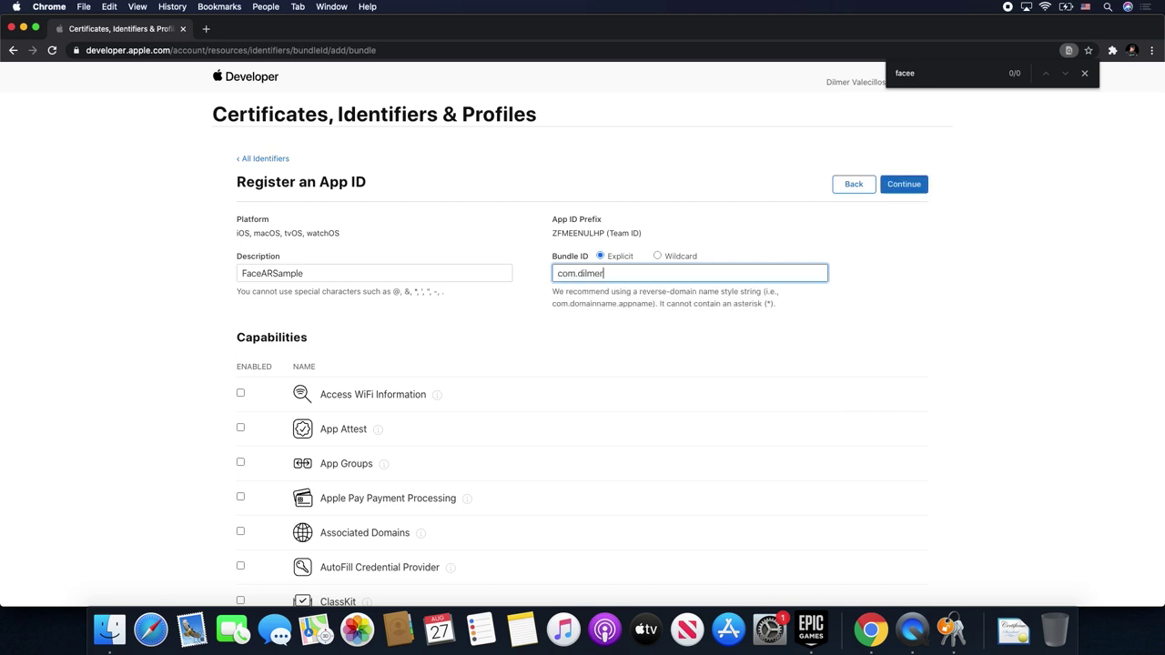
text(games.)
key(super+v)
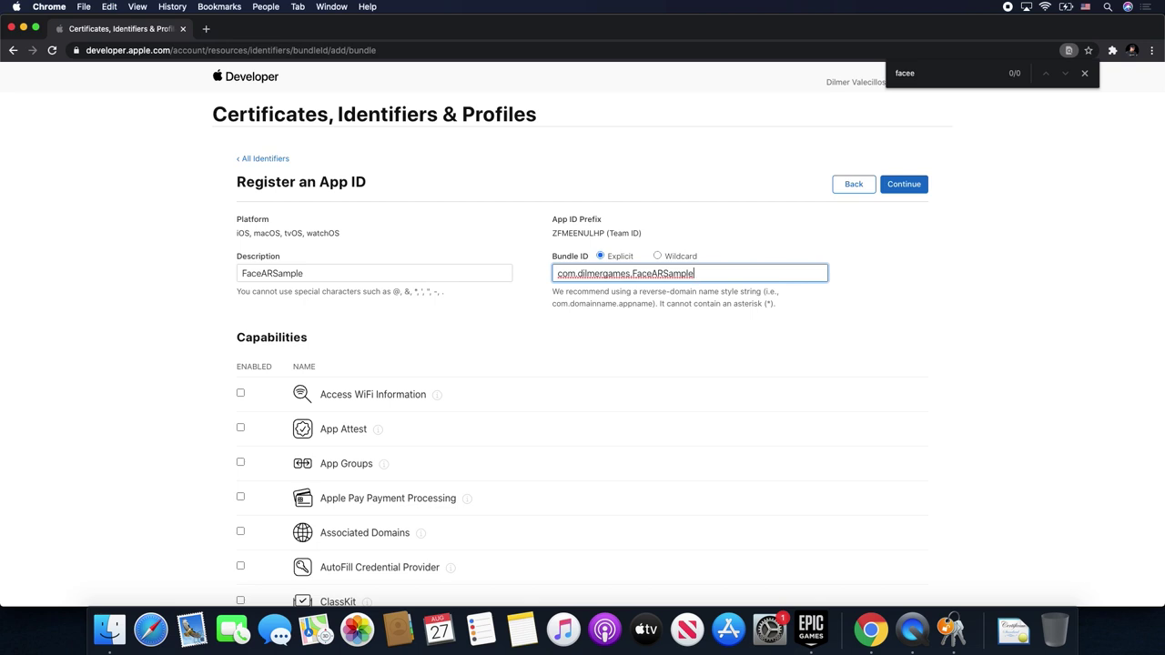
scroll(546, 435, down, 5)
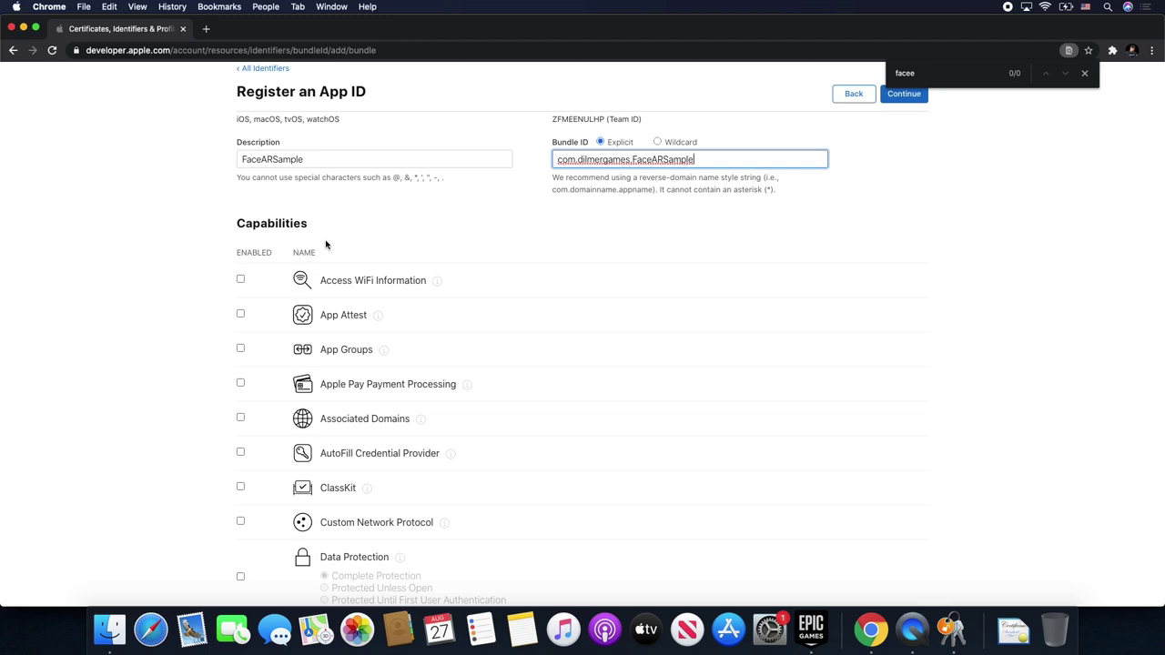
scroll(419, 459, down, 10)
scroll(419, 419, down, 15)
scroll(850, 284, up, 20)
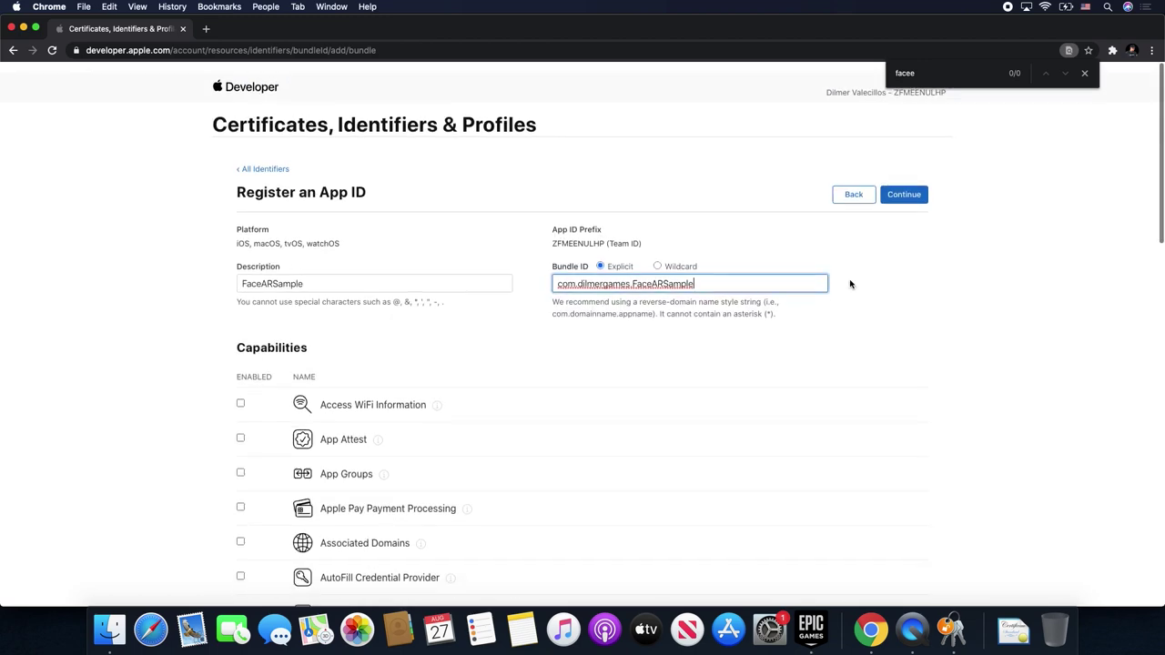
click(904, 194)
click(899, 190)
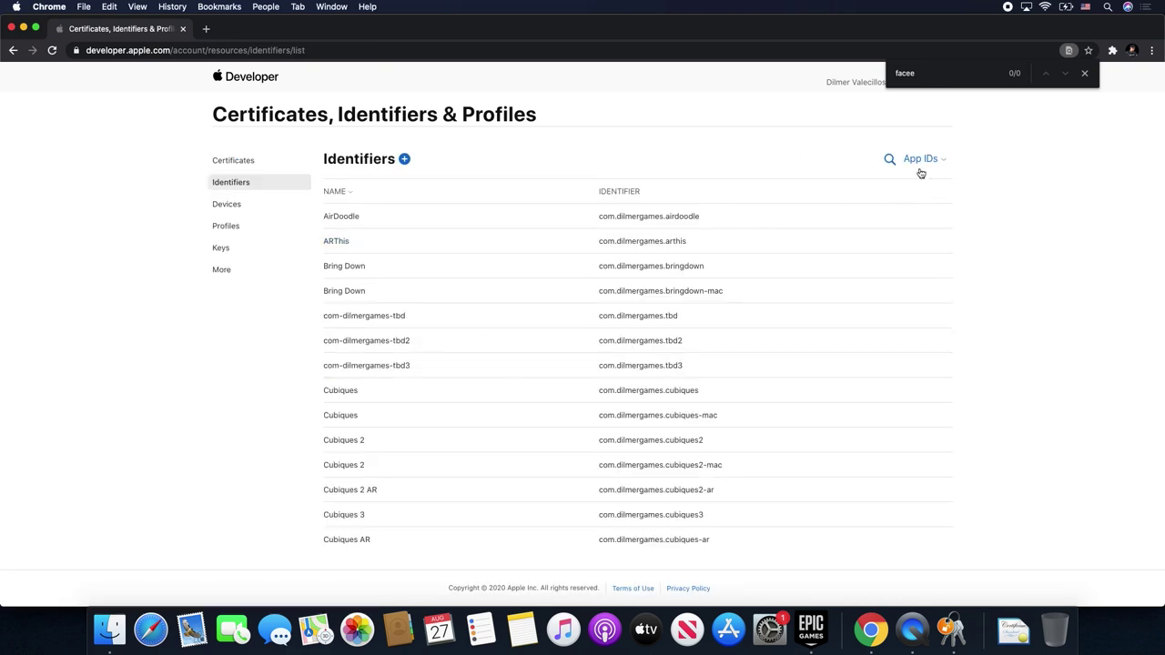
- Search the identifiers for FaceARSample and return to the Profiles list
click(889, 158)
text(FaceARSample)
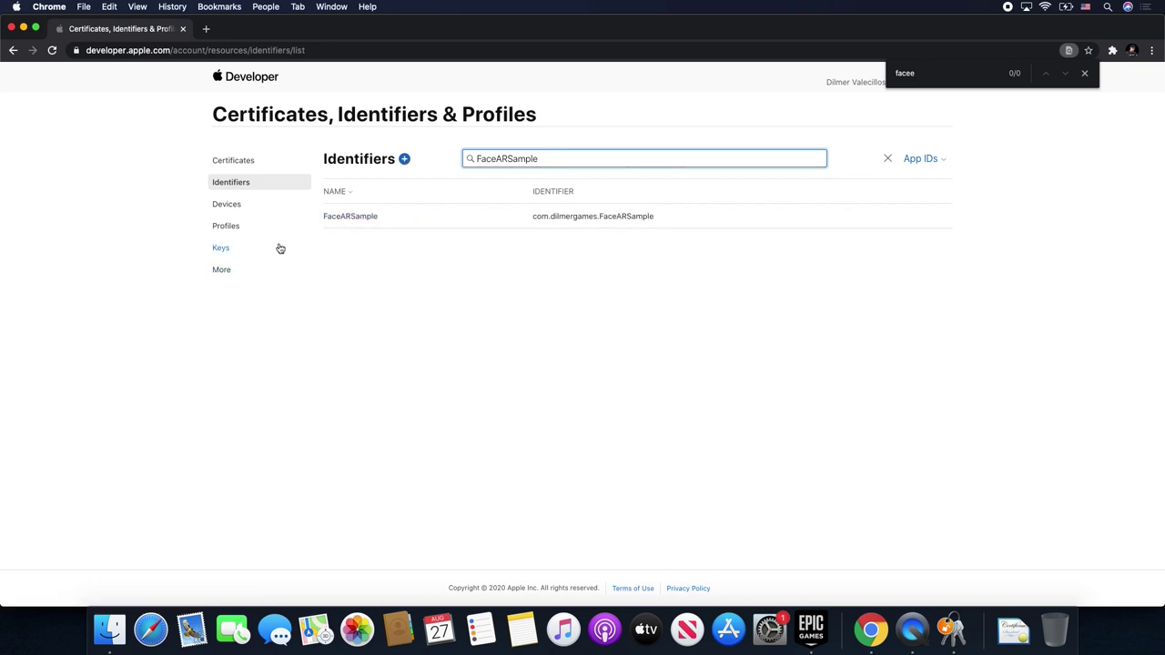
click(243, 226)
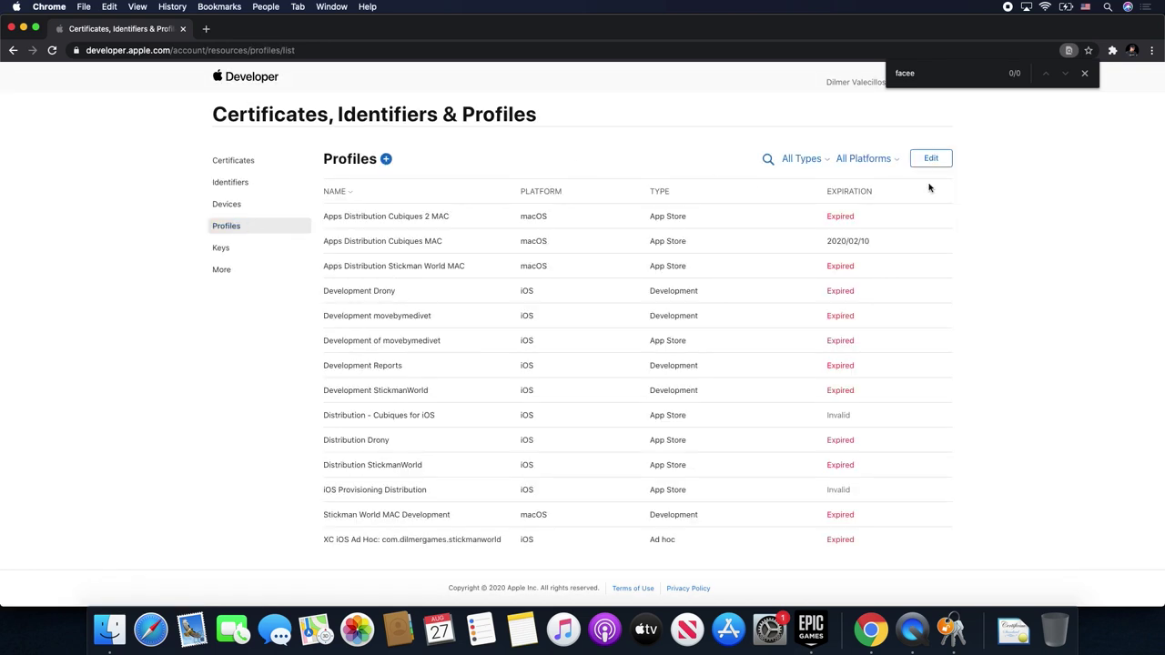
- Start a new iOS App Development profile for the FaceARSample App ID
click(386, 160)
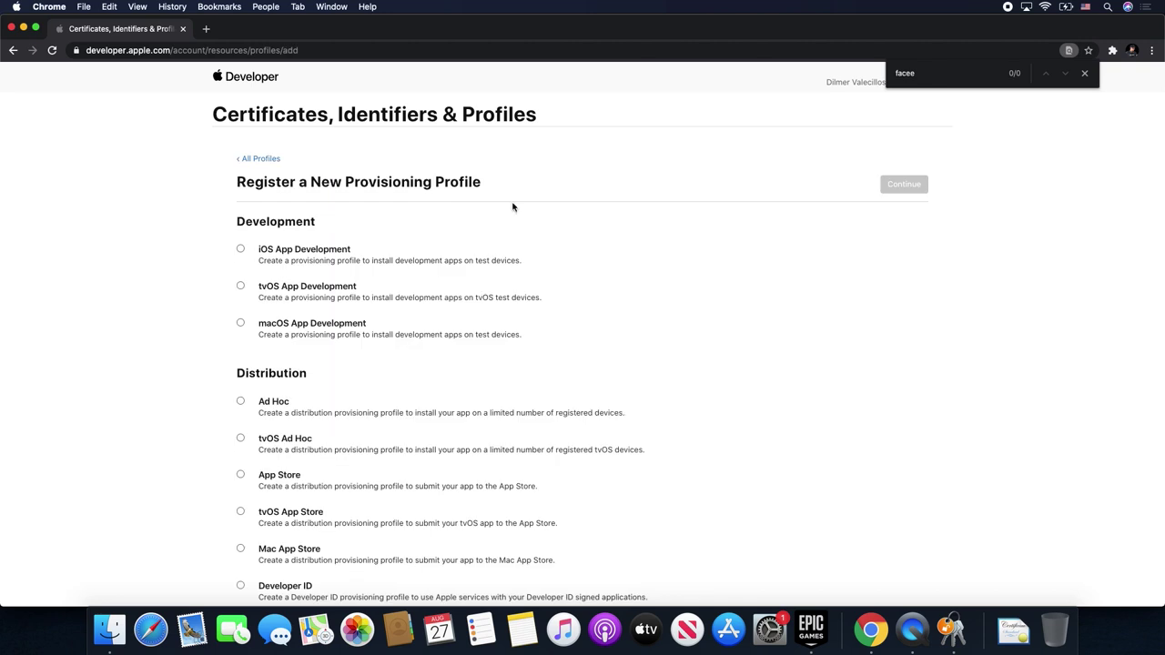
click(240, 249)
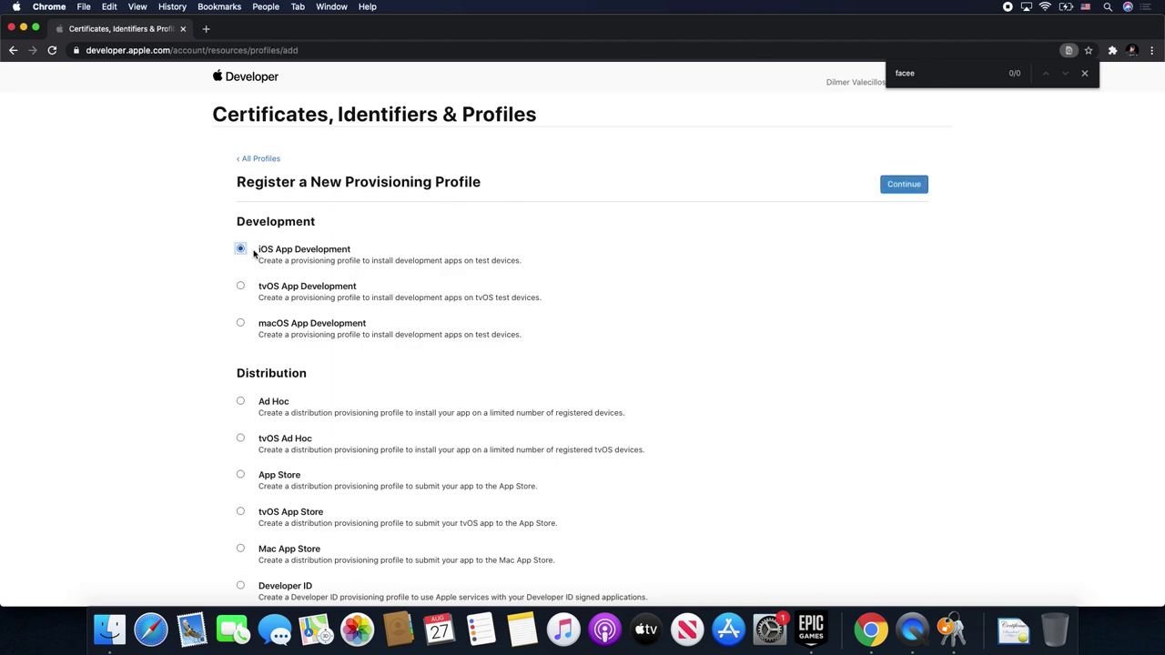
click(916, 188)
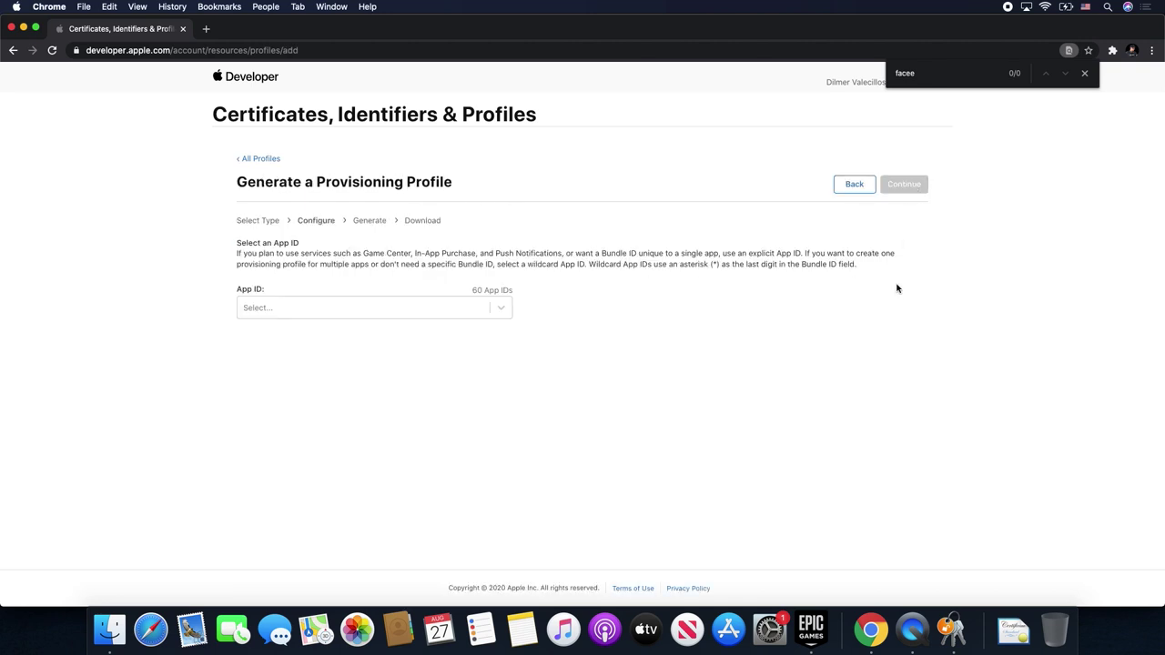
click(1084, 74)
click(355, 305)
key(super+v)
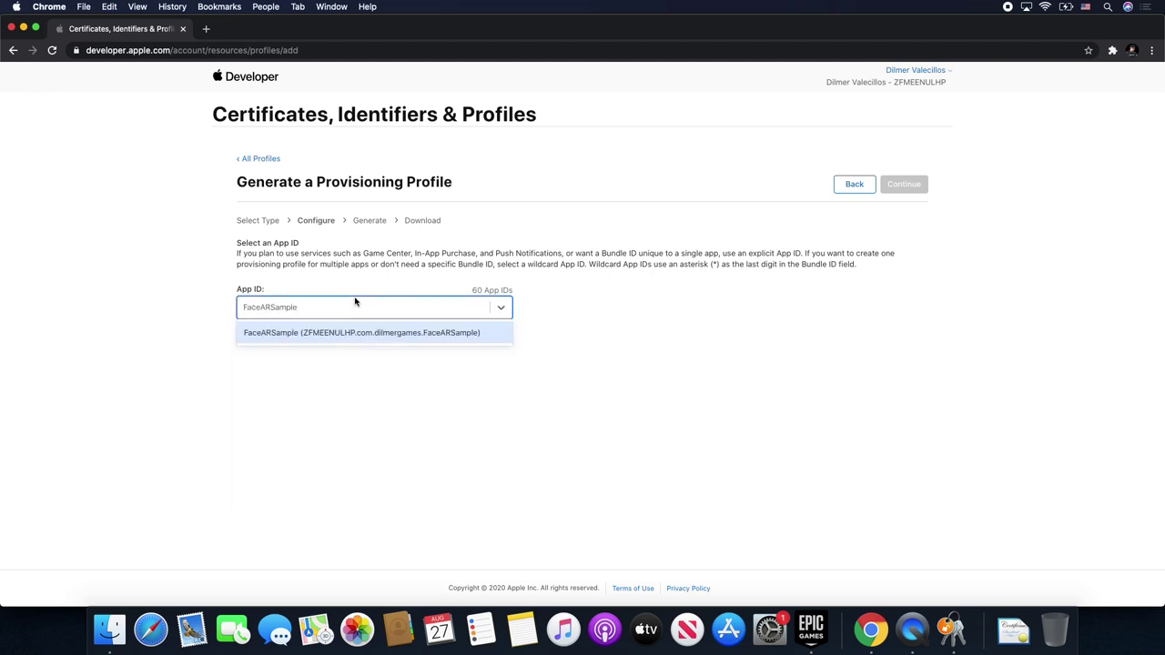
click(291, 331)
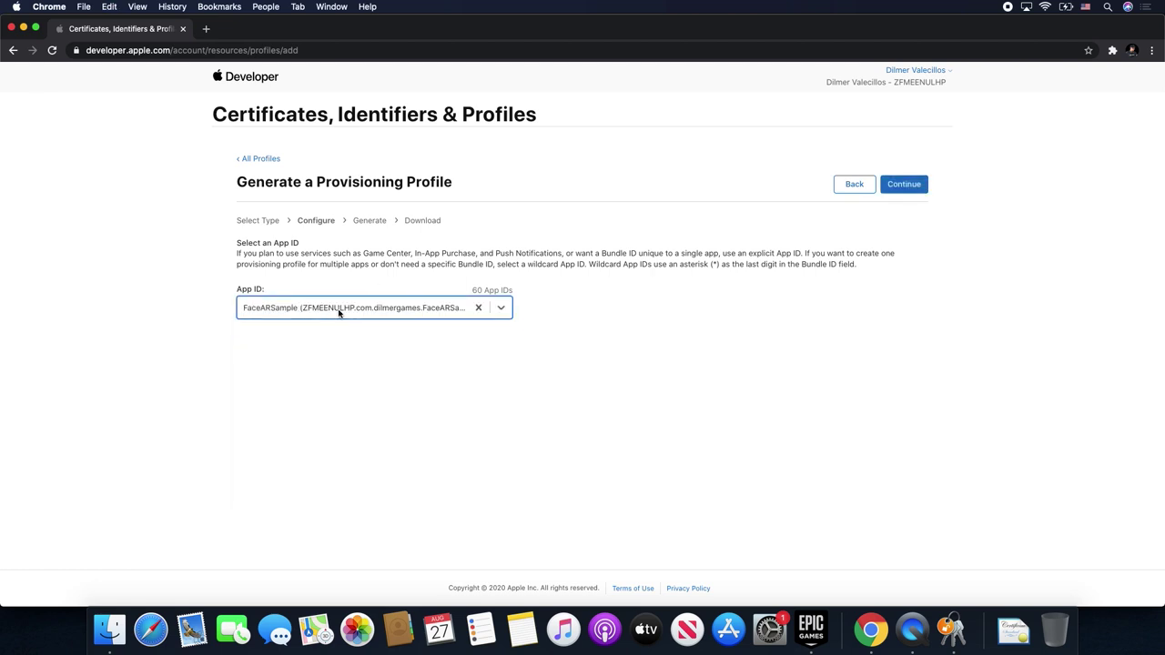
- Include the development certificate and all 10 devices in the profile
click(905, 184)
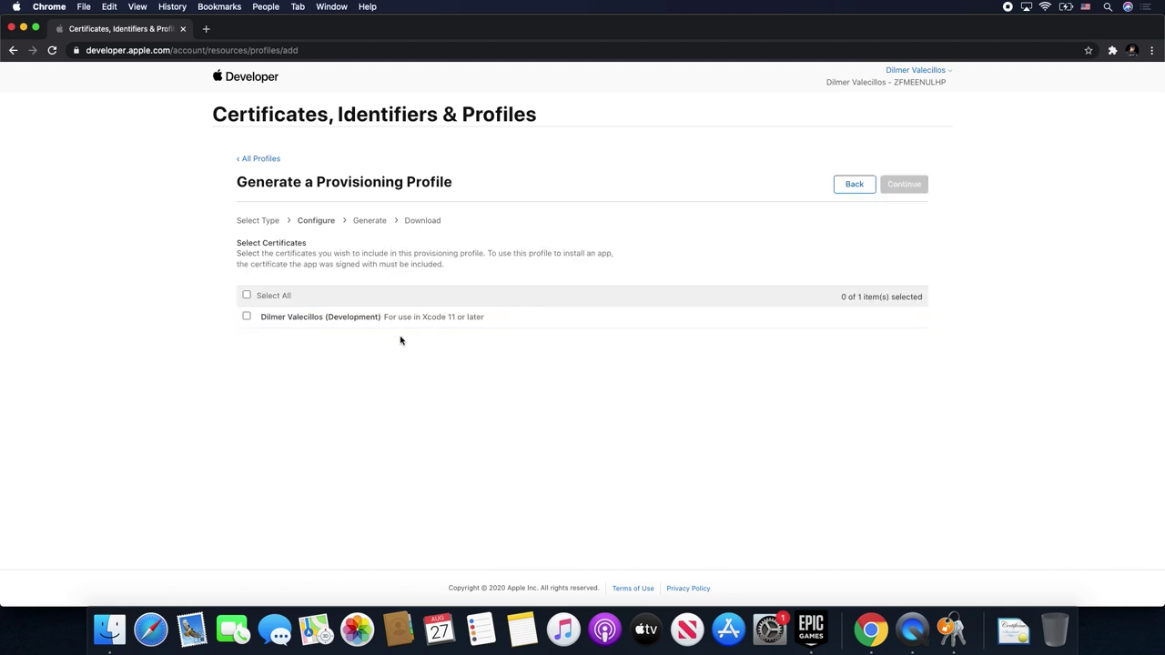
click(246, 317)
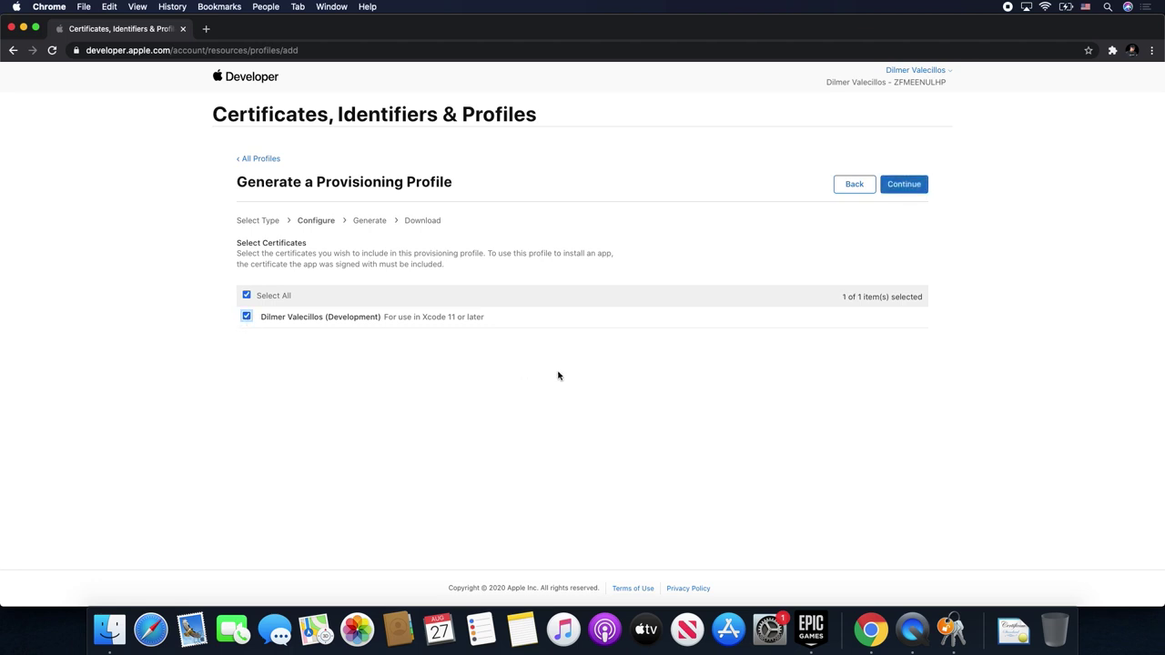
click(893, 185)
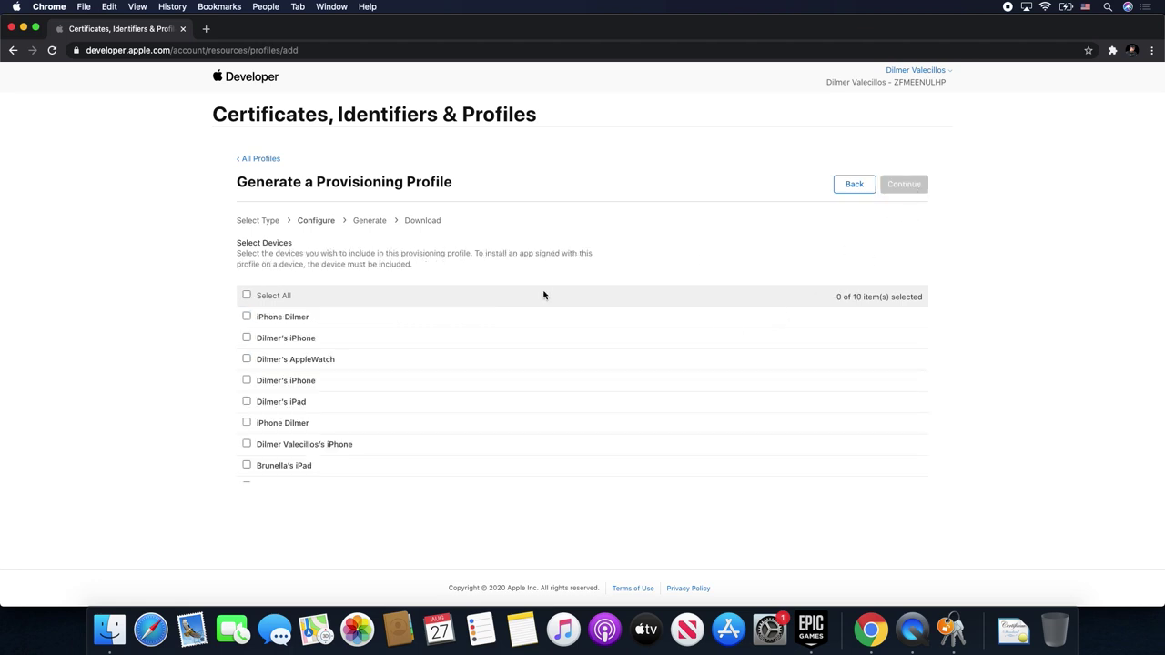
scroll(338, 450, down, 3)
scroll(364, 392, up, 3)
click(246, 296)
click(887, 188)
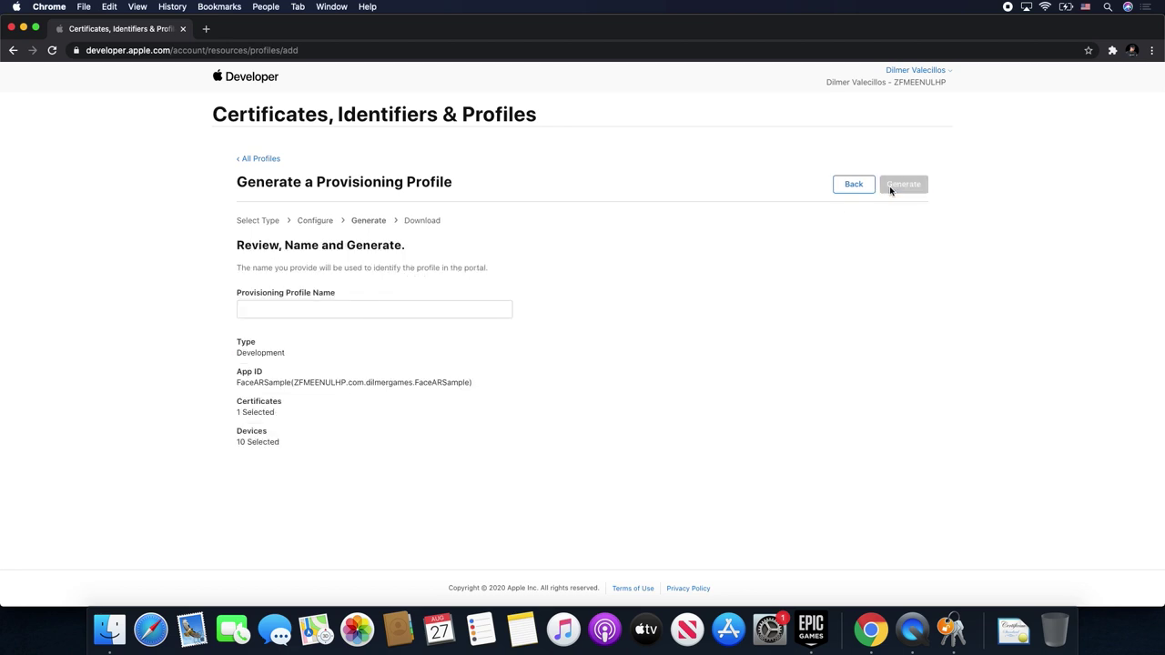
- Name the profile FaceARSample Development, generate it and download it
click(362, 310)
text(FaceARSample)
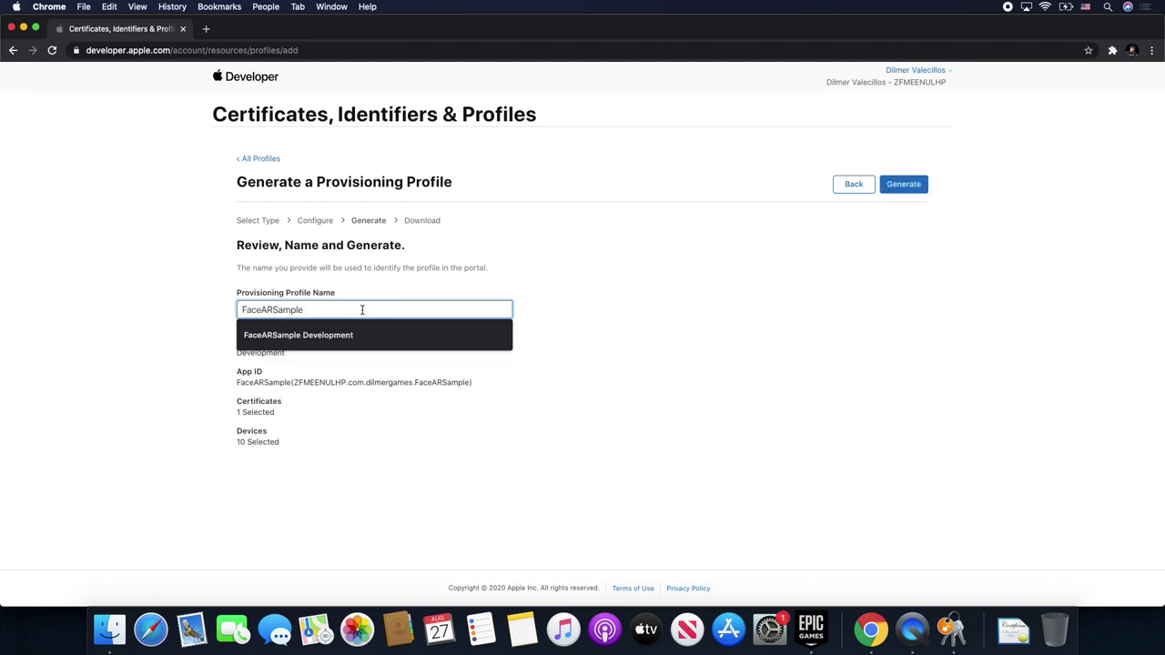
click(337, 337)
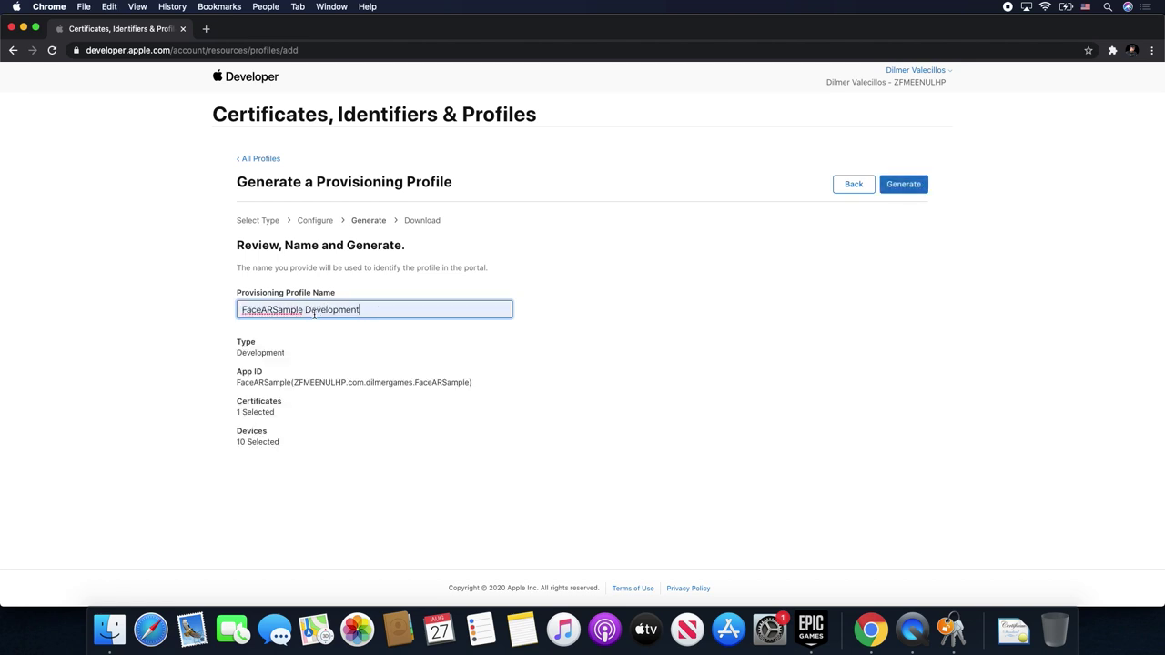
click(881, 190)
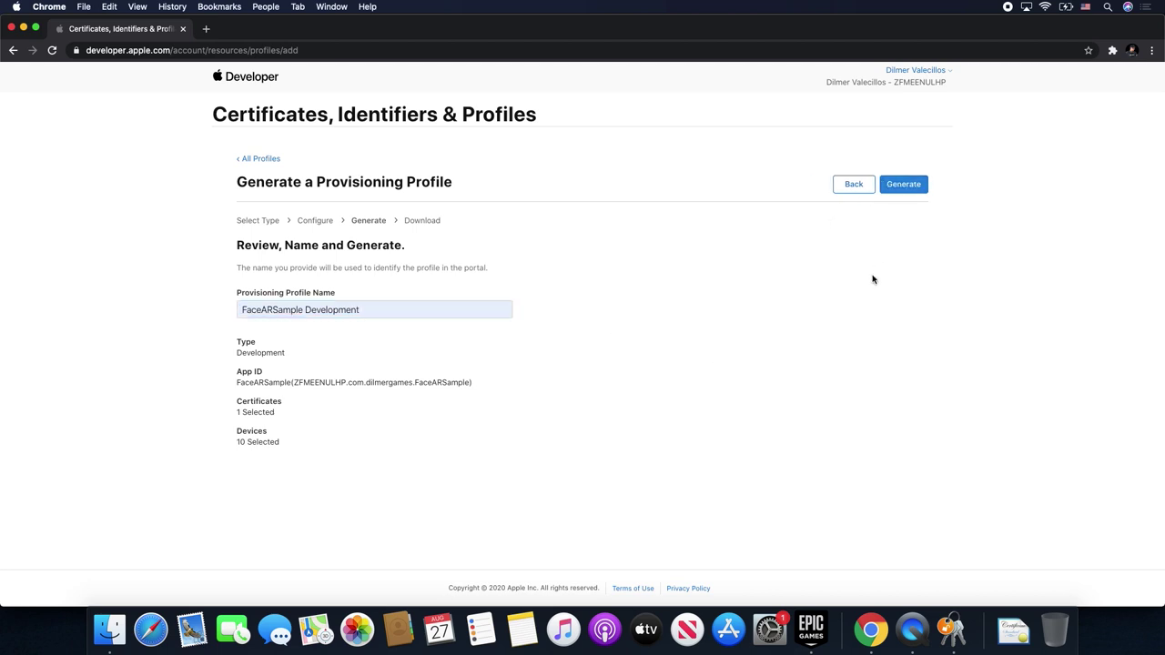
click(905, 184)
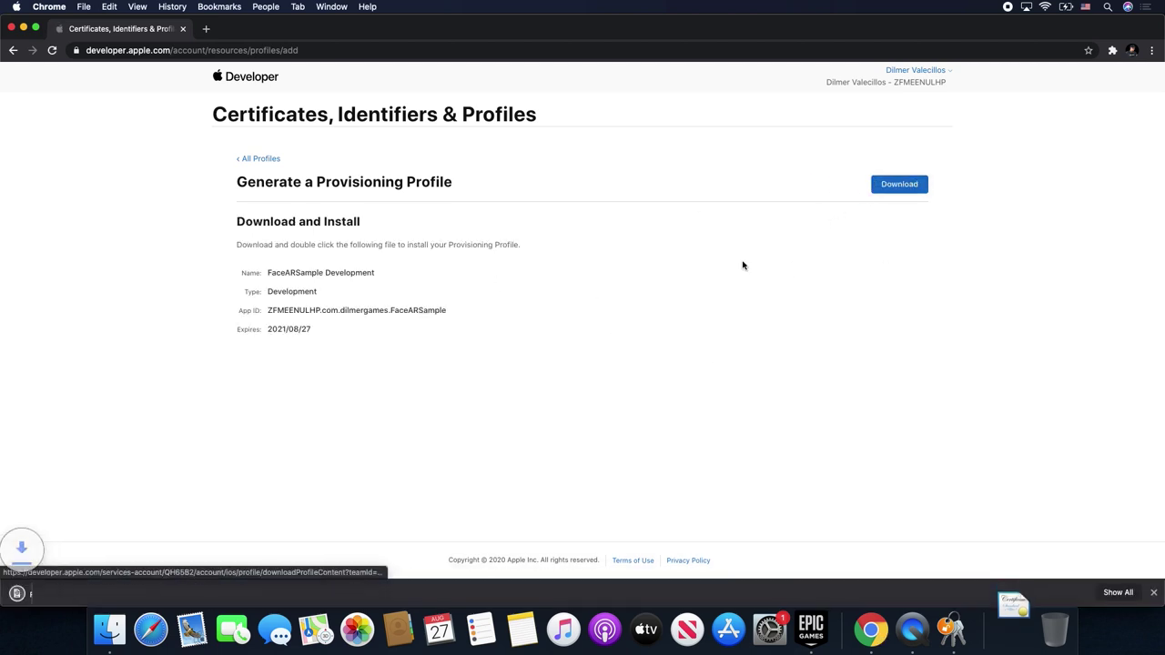
- Install the downloaded .mobileprovision, confirm the development certificates in Keychain Access, then close Keychain Access and Chrome
click(76, 587)
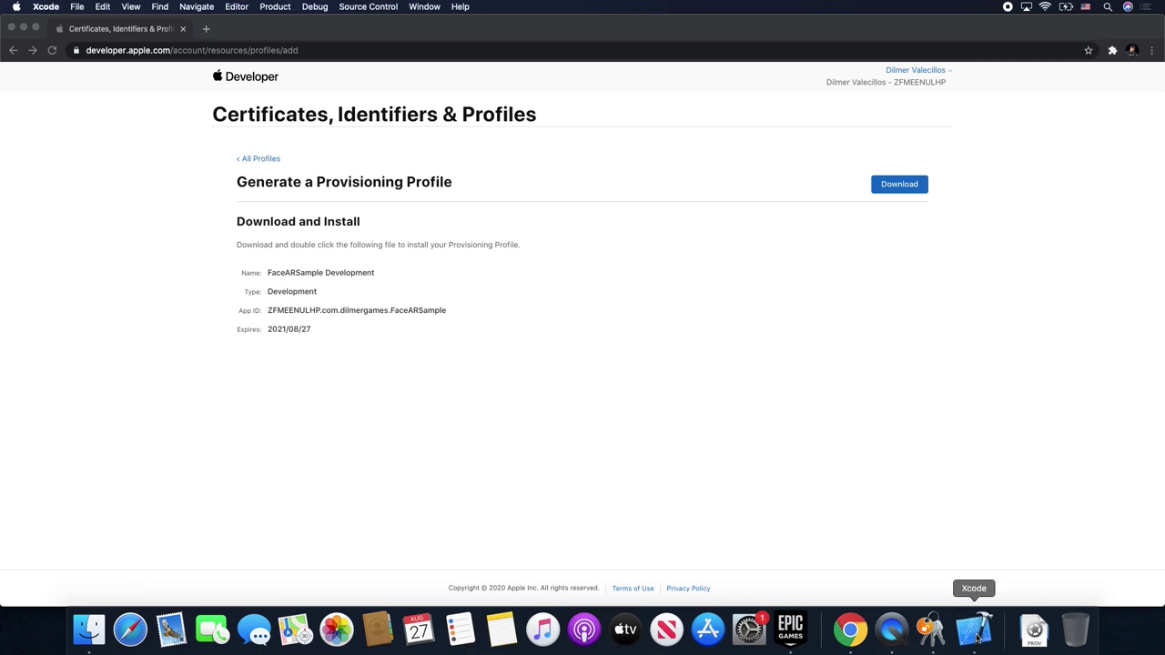
click(930, 630)
click(477, 124)
text(Devel)
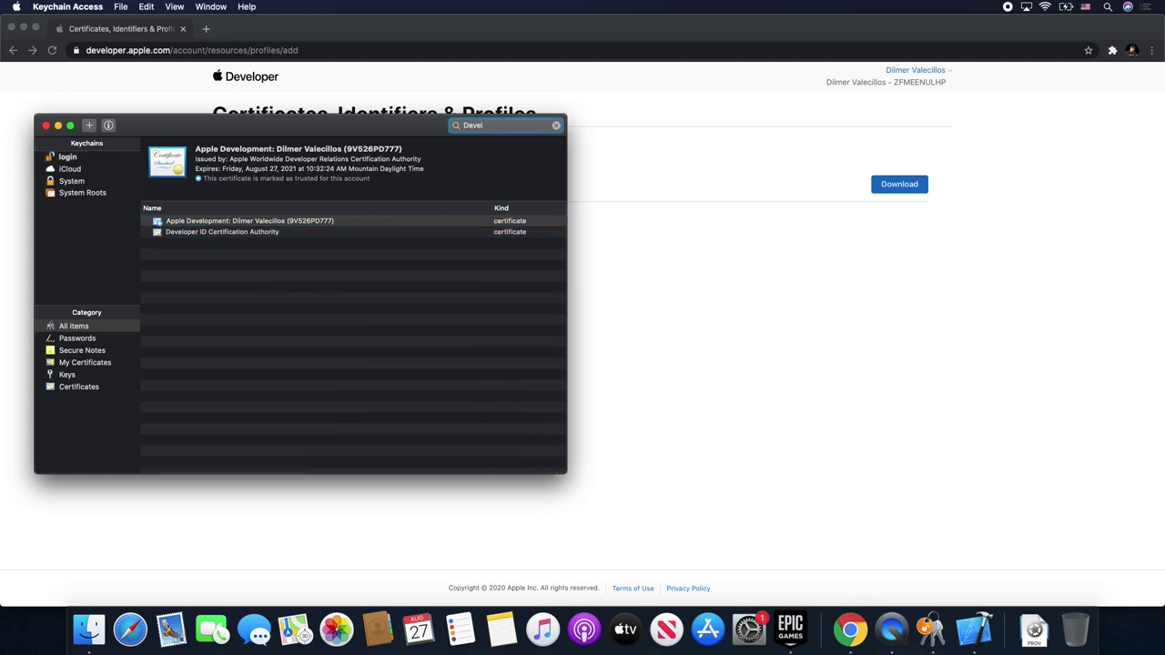
click(218, 236)
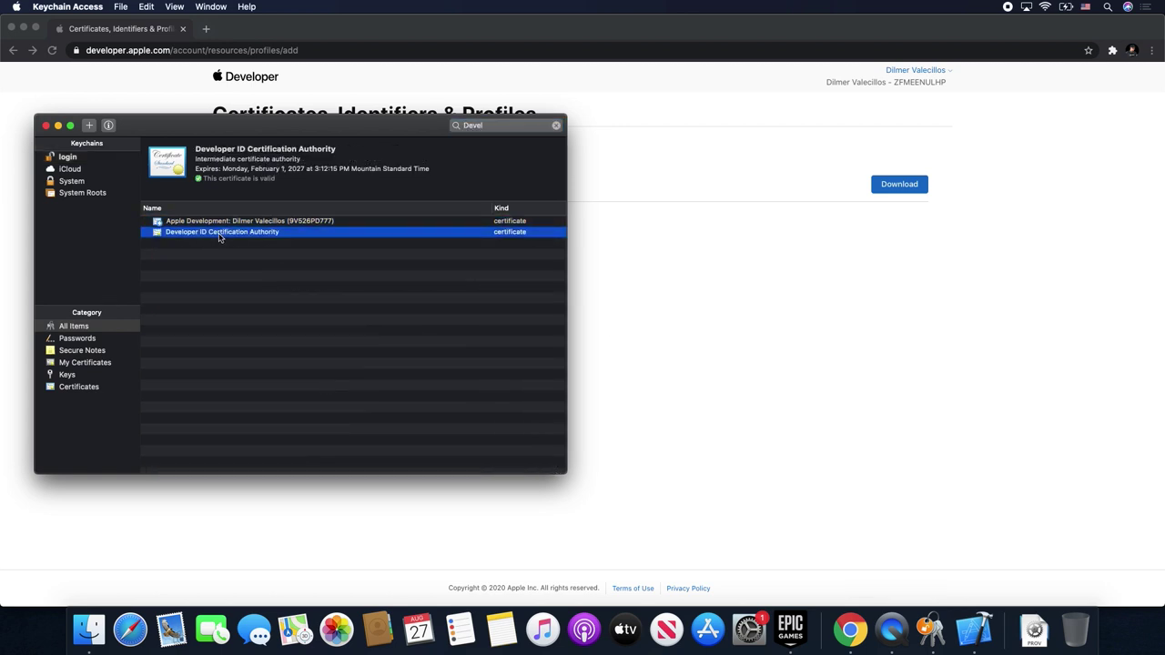
click(45, 125)
key(super+w)
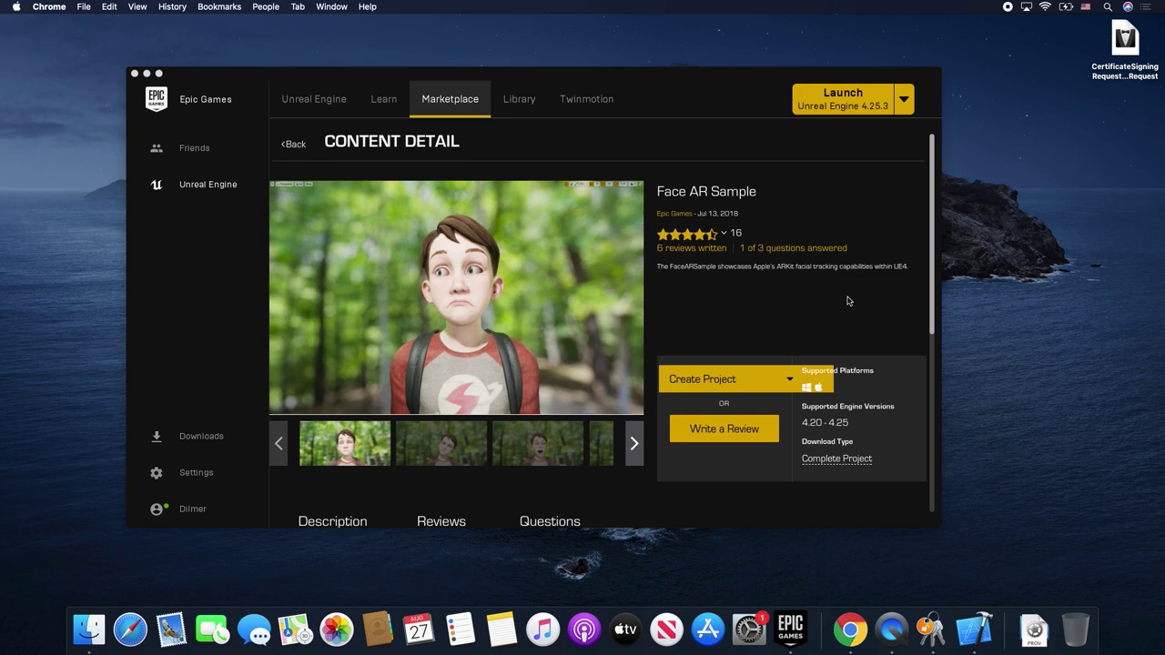
- Launch Unreal Engine 4.25.3 from the Epic Games Launcher to reach its Project Browser
scroll(847, 300, down, 5)
scroll(845, 282, up, 5)
click(843, 105)
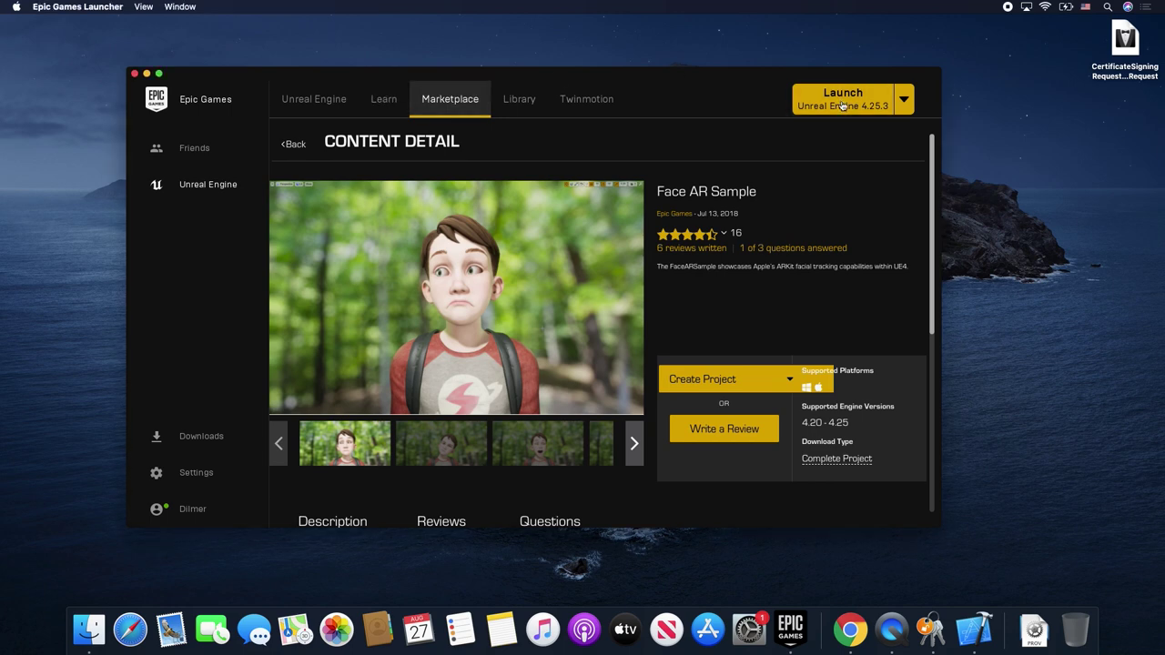
click(843, 106)
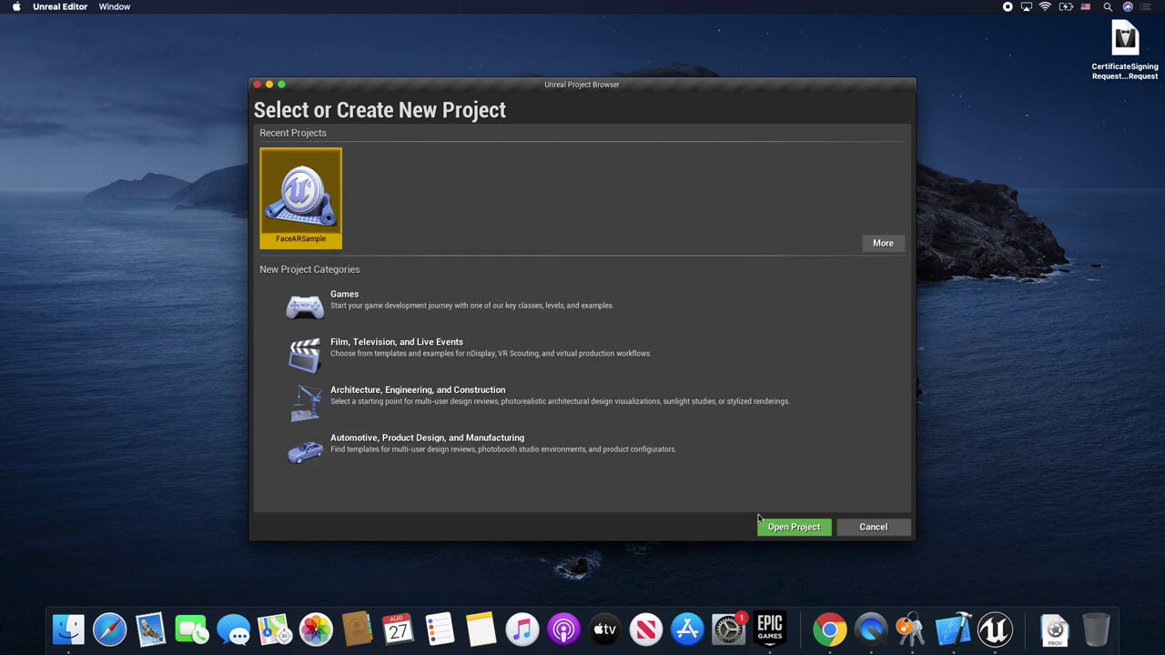
- Open FaceARSample from the Project Browser, loading the FaceTrackingMap_Simplified level with KiteBoyHead
click(771, 531)
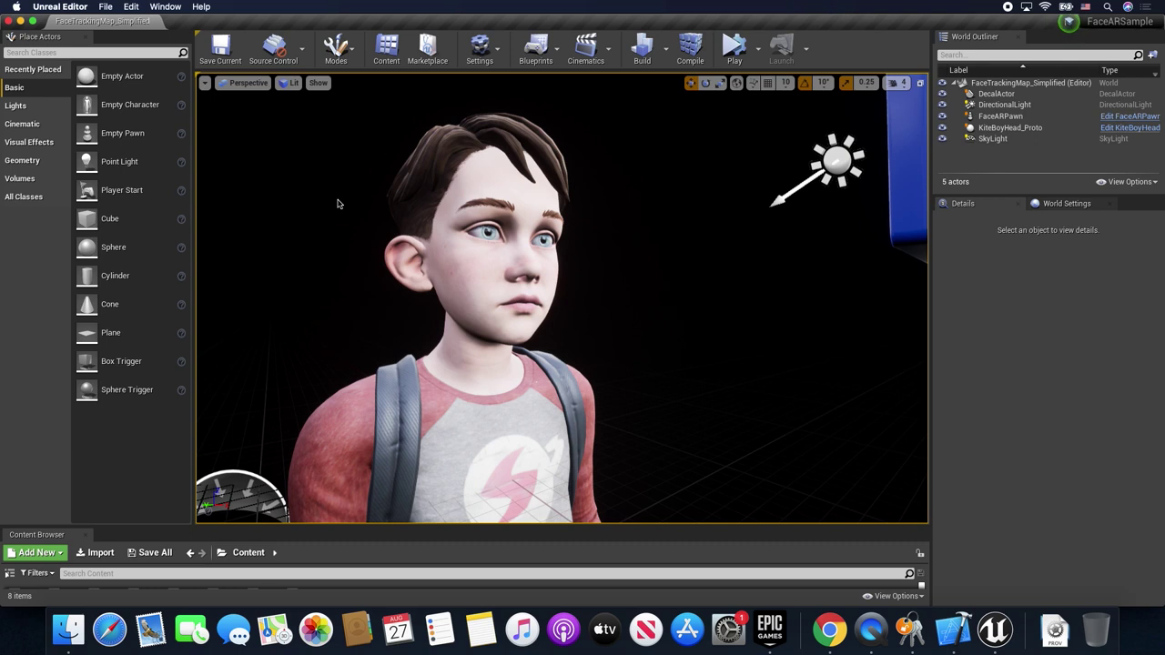
click(481, 45)
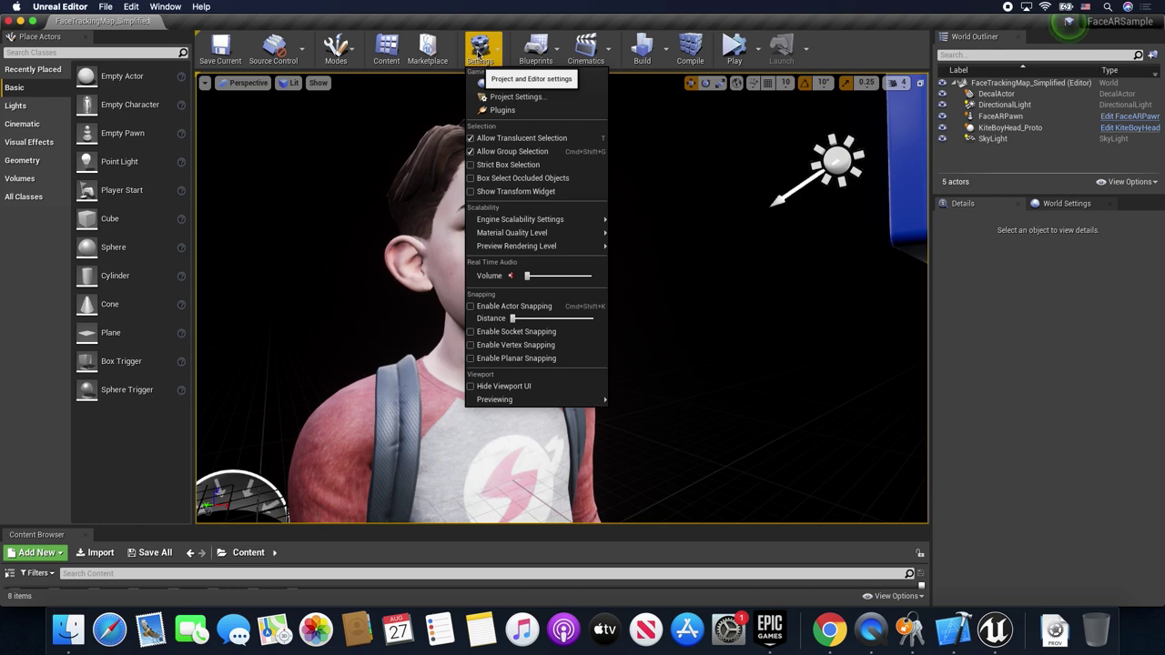
- Go to the iOS platform page in Project Settings
click(523, 97)
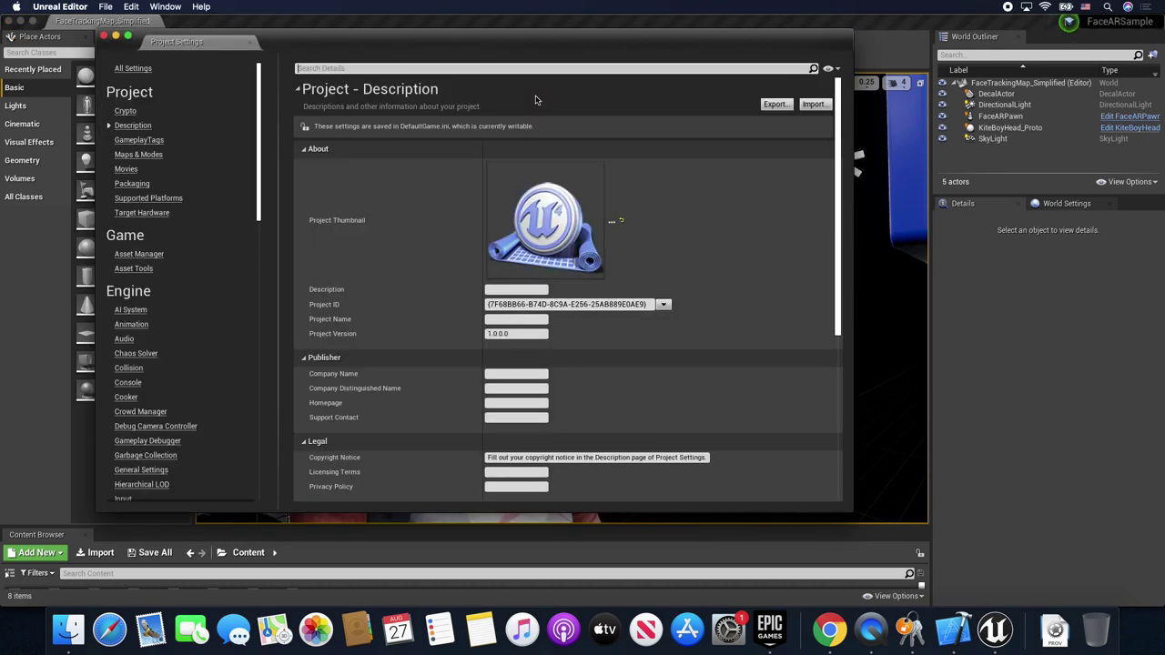
scroll(152, 286, down, 15)
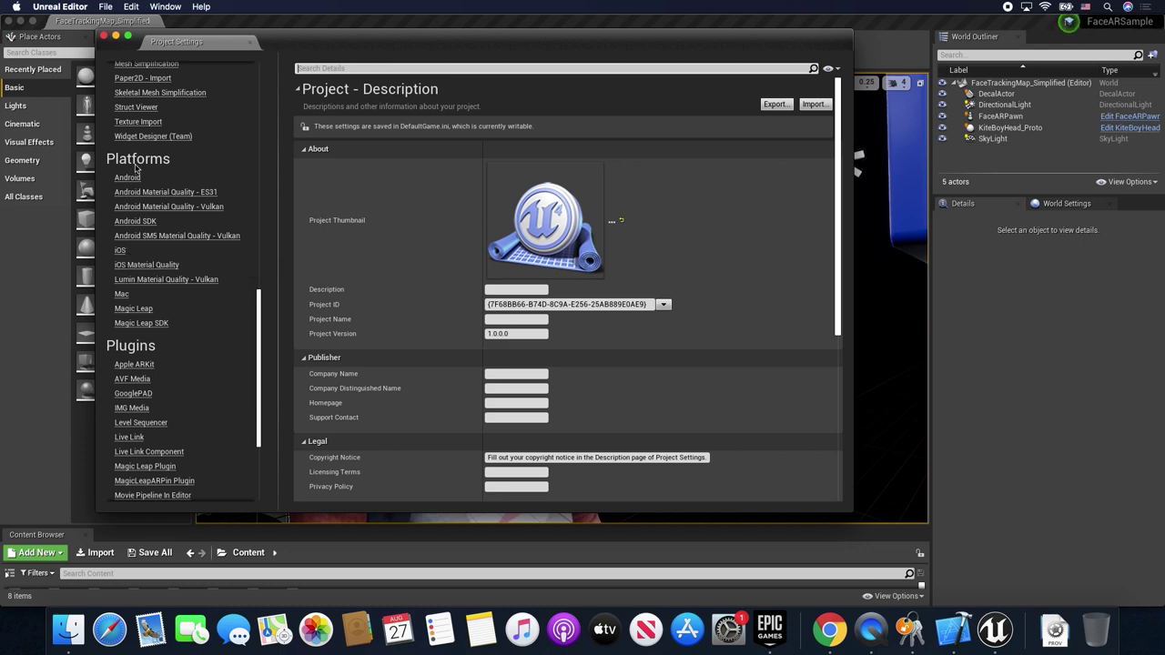
click(120, 250)
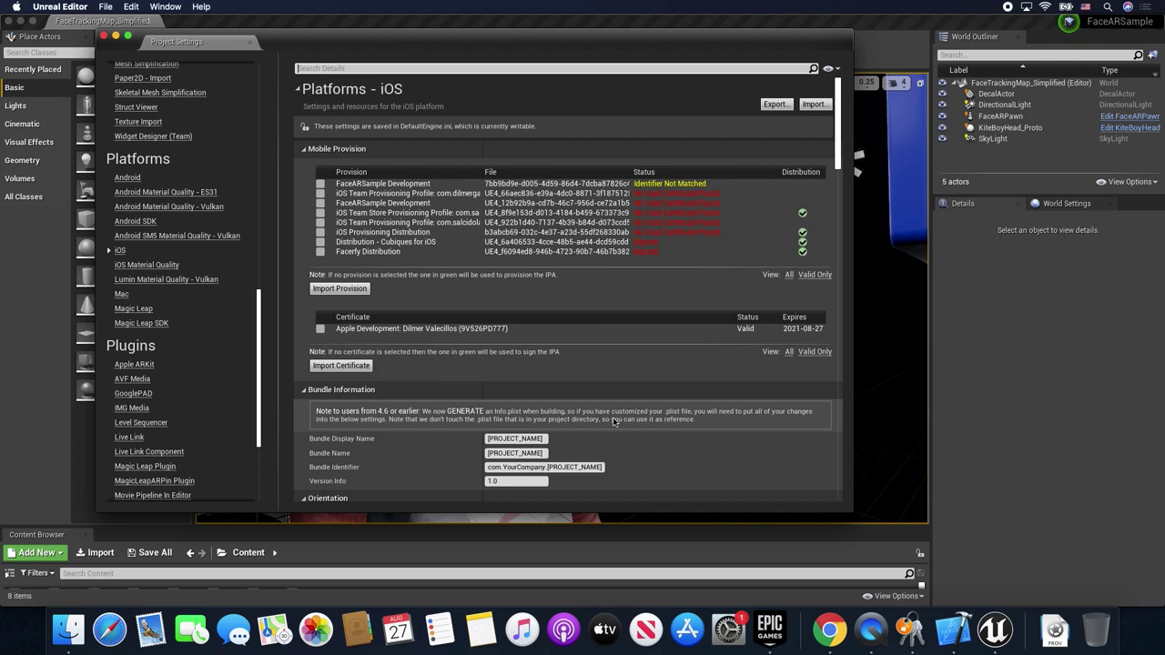
scroll(612, 417, down, 5)
- Set Bundle Display Name and Bundle Name to FaceARSample, identifier to com.dilmergames.FaceARSample
click(537, 298)
text(FaceARSample)
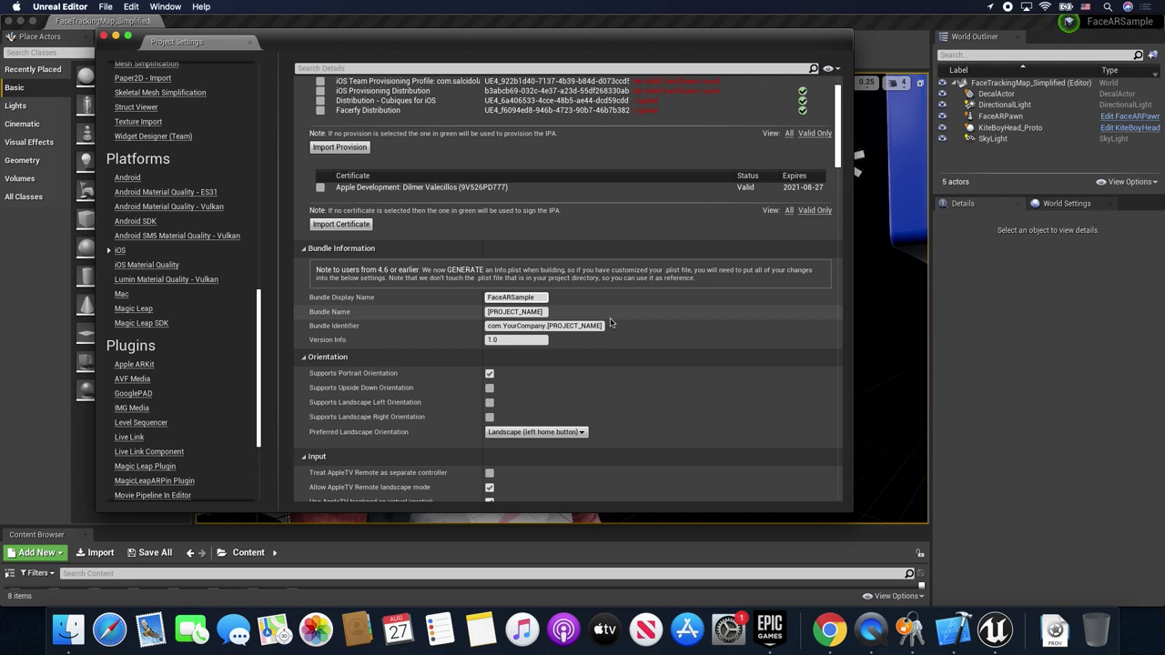
click(504, 311)
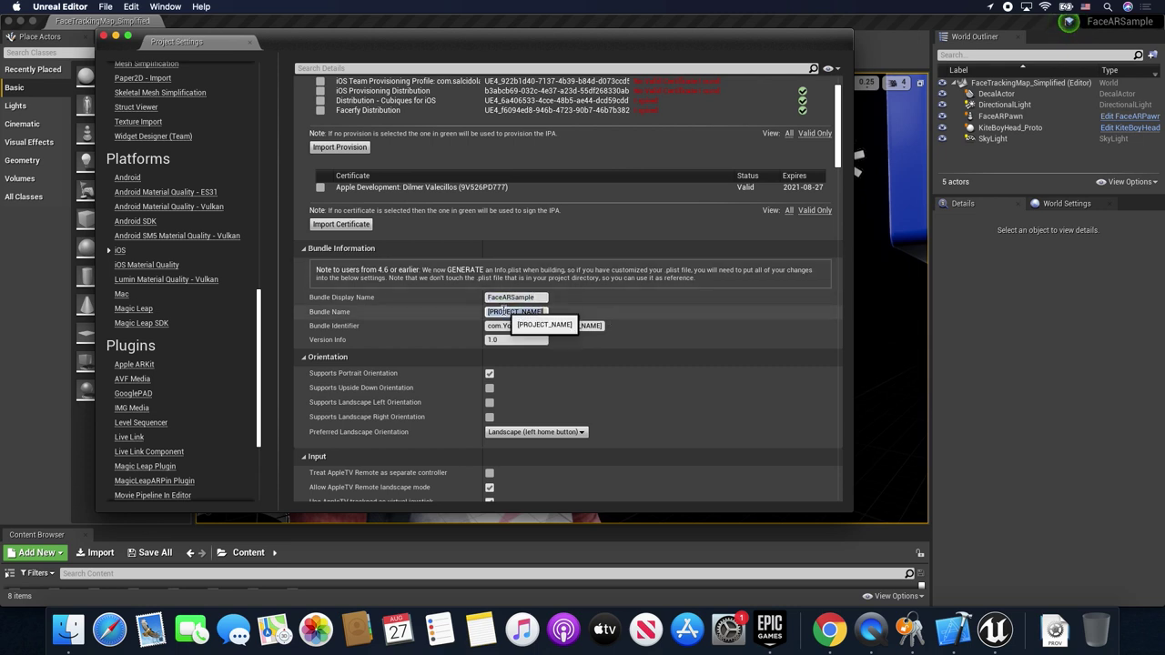
text(FaceARSample)
click(541, 326)
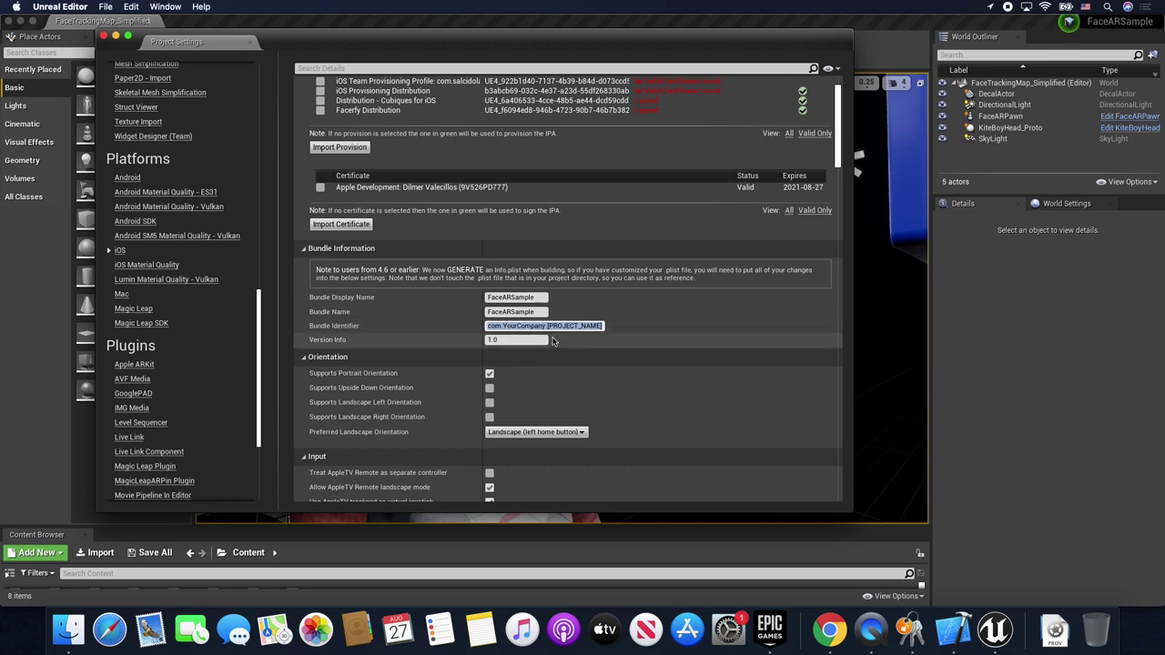
text(com.dilmergames.)
text(FaceARSample)
key(Return)
- Select the FaceARSample Development provision and the Apple Development certificate for signing
click(545, 242)
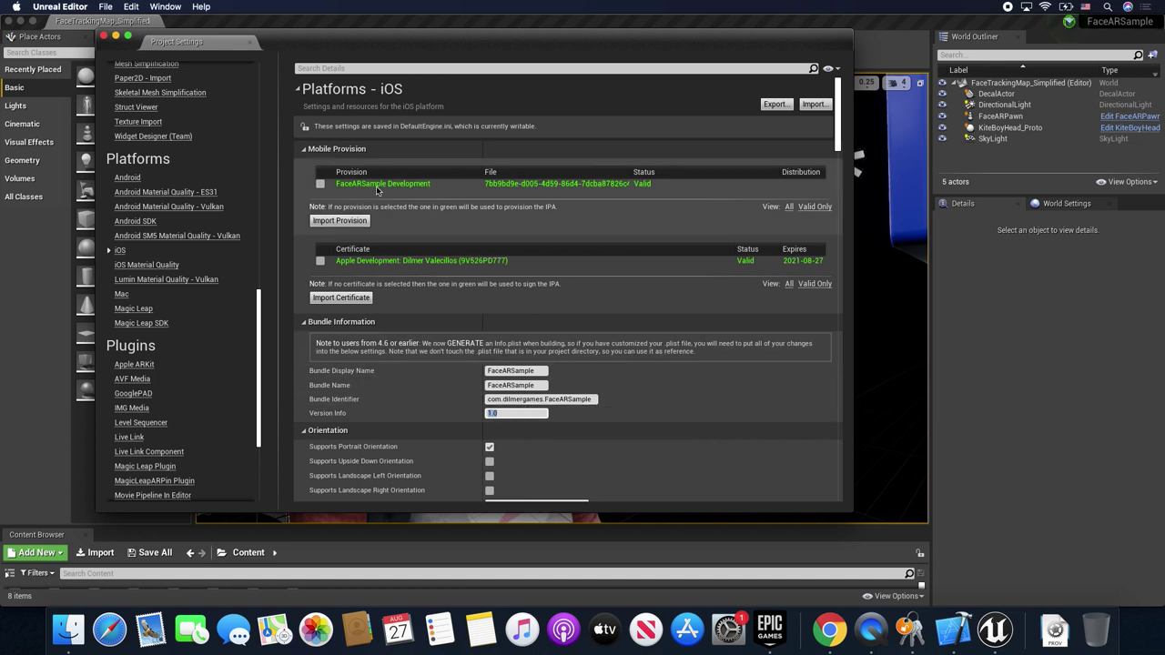
click(320, 184)
click(320, 261)
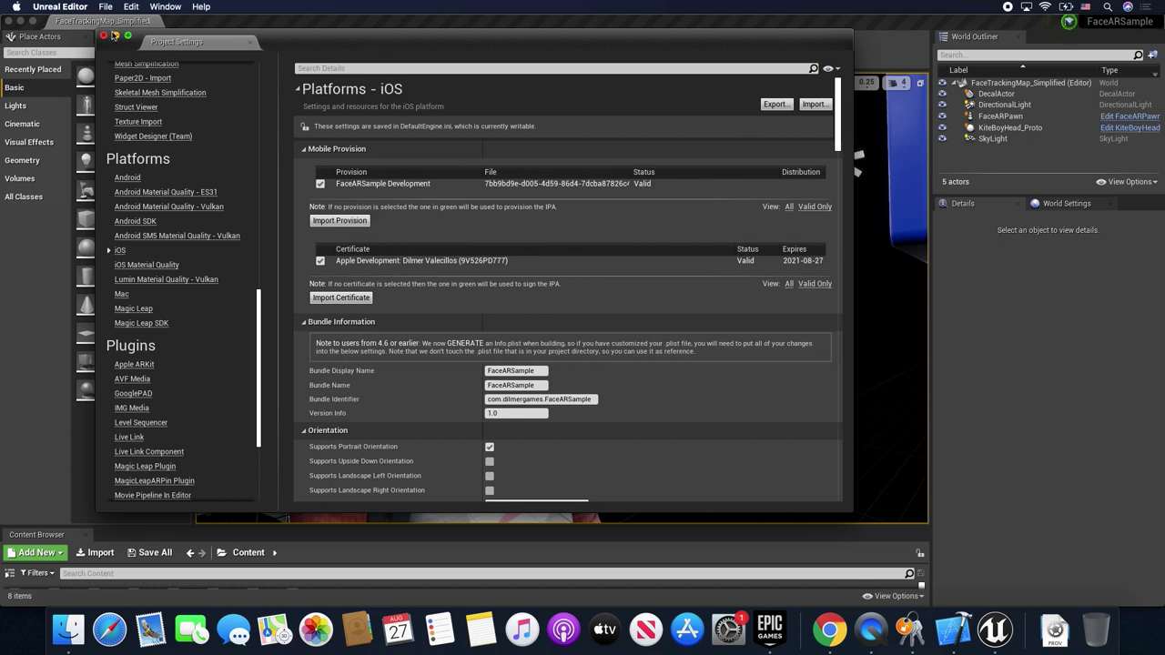
scroll(592, 352, down, 10)
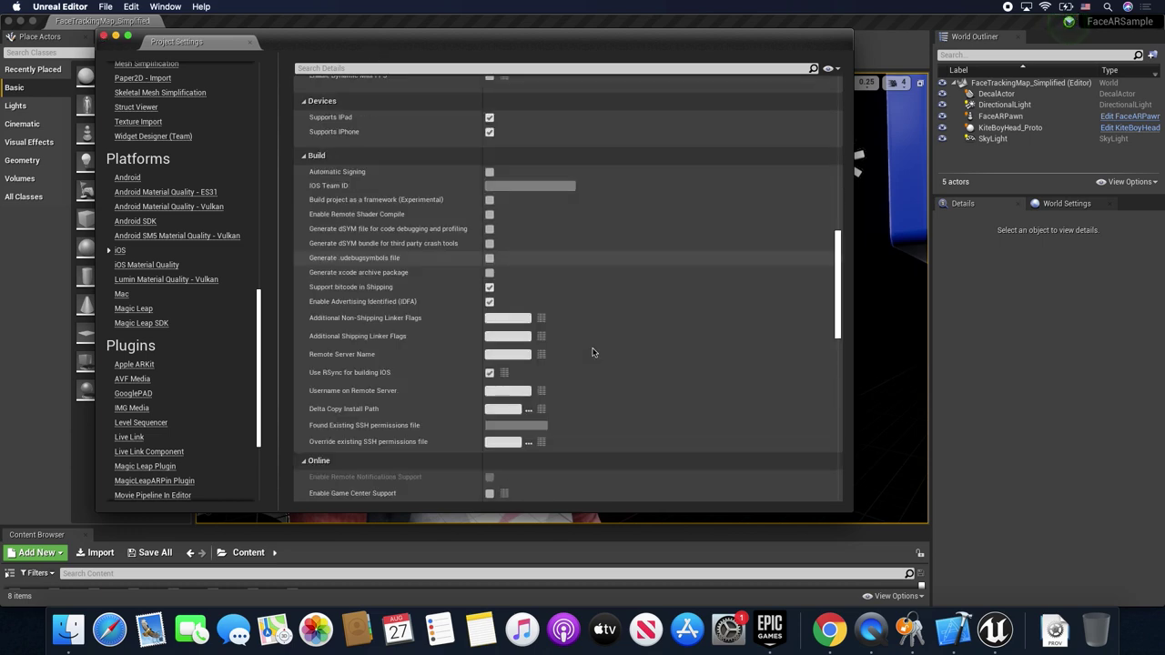
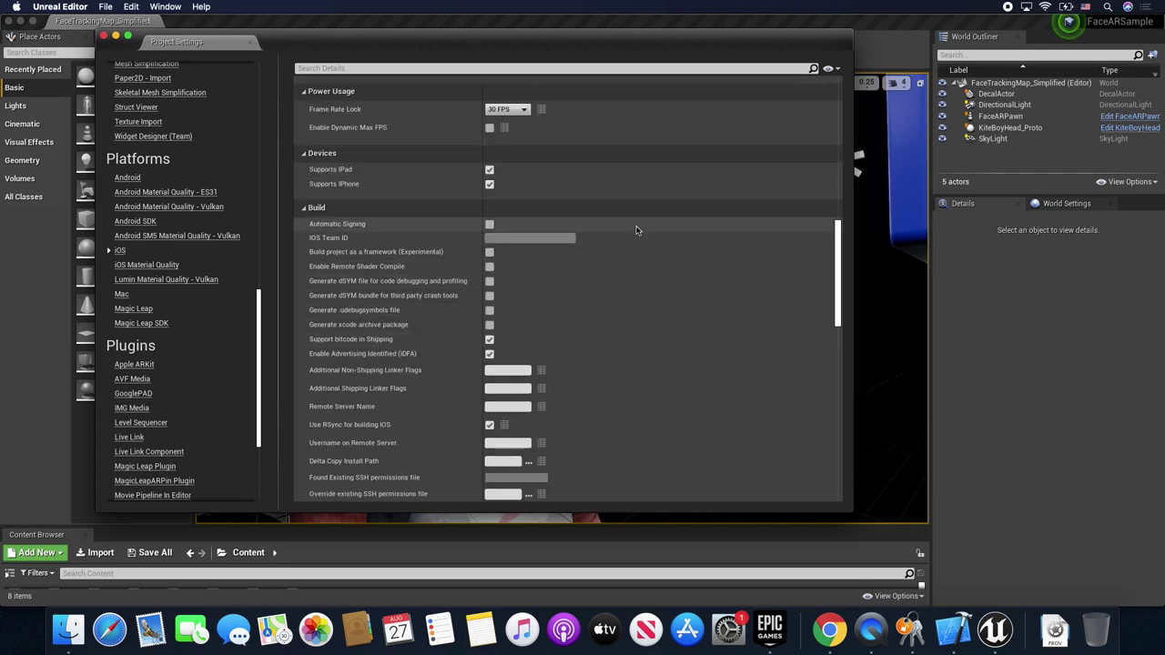
- Scroll back up the iOS platform settings page for FaceARSample
scroll(637, 229, up, 4)
scroll(637, 229, up, 10)
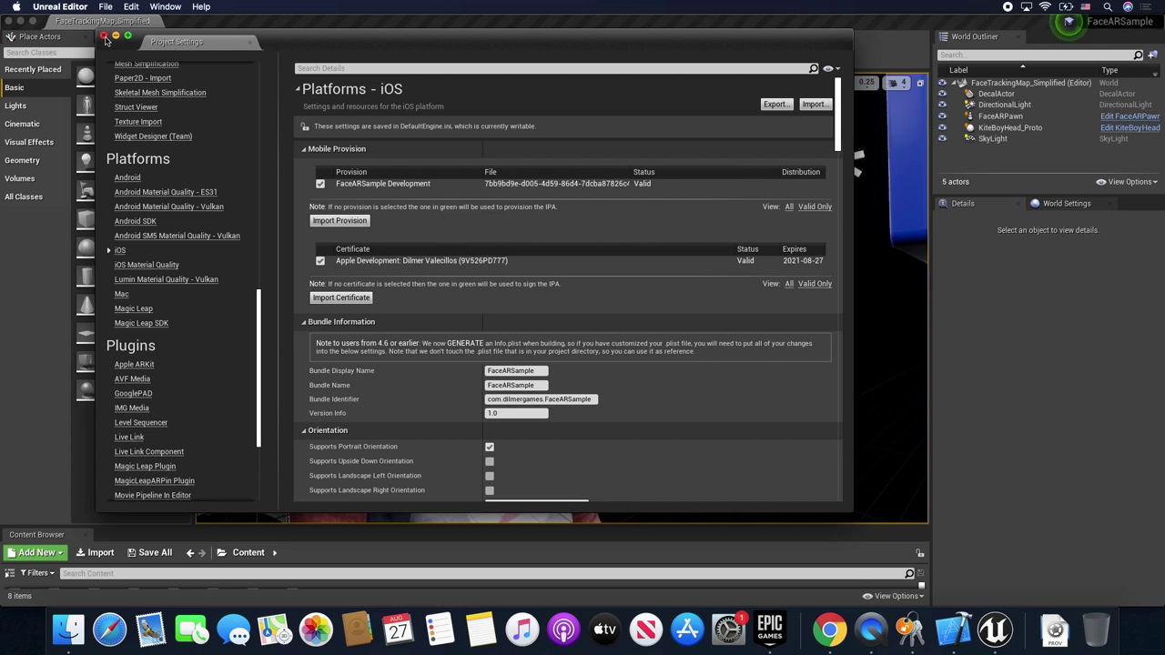
- Close Project Settings and confirm the connected iPhone appears in the Launch device list
click(104, 36)
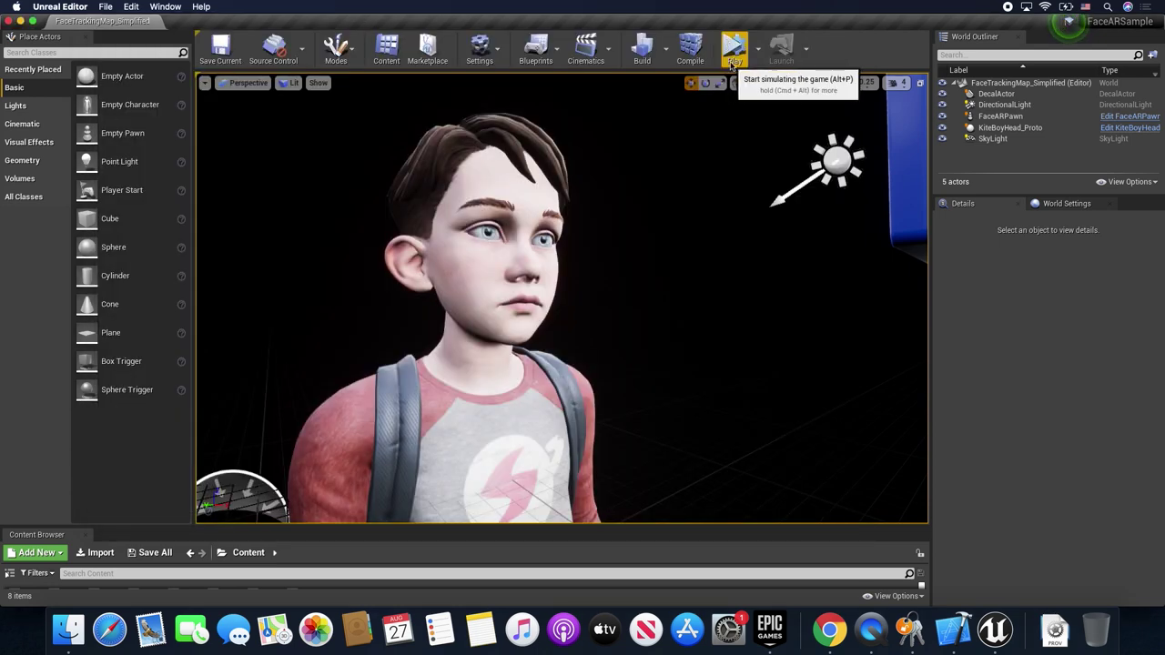
click(807, 51)
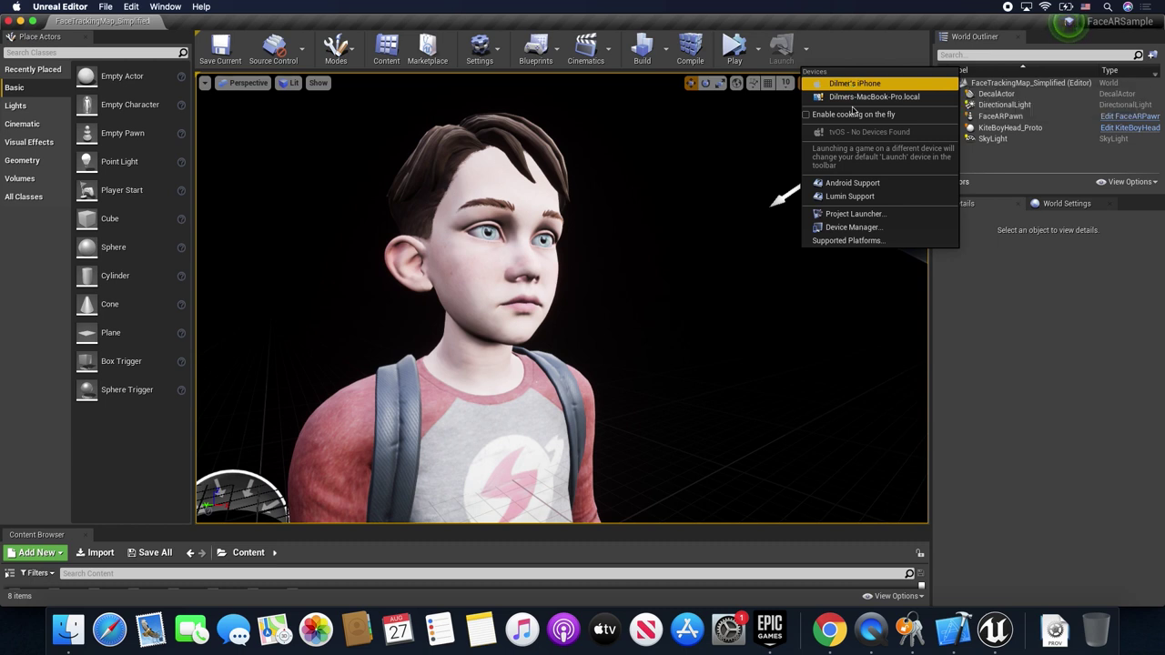
click(827, 52)
click(806, 53)
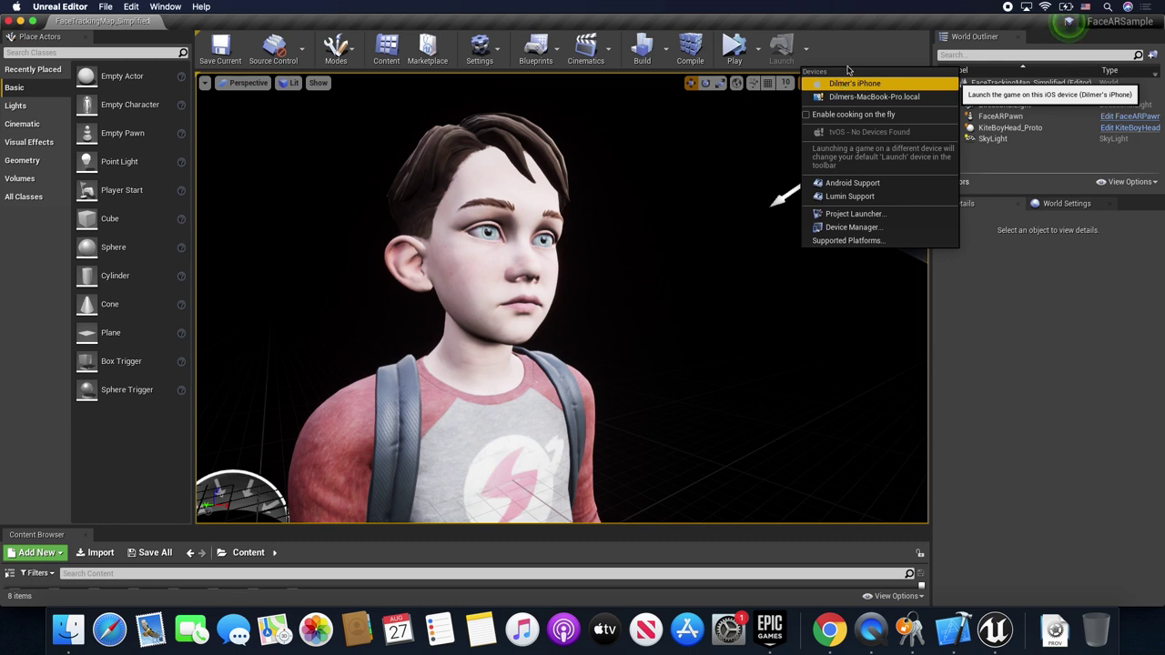
click(843, 84)
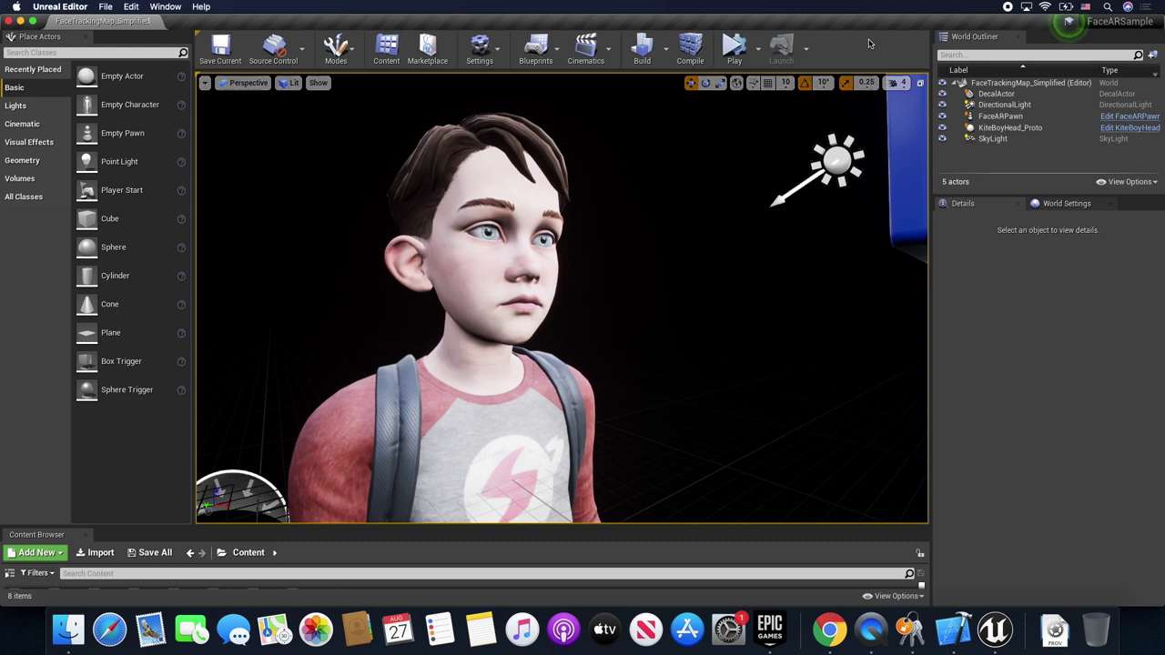
- Launch the project on the iPhone and show the Output Log to follow cooking
click(810, 52)
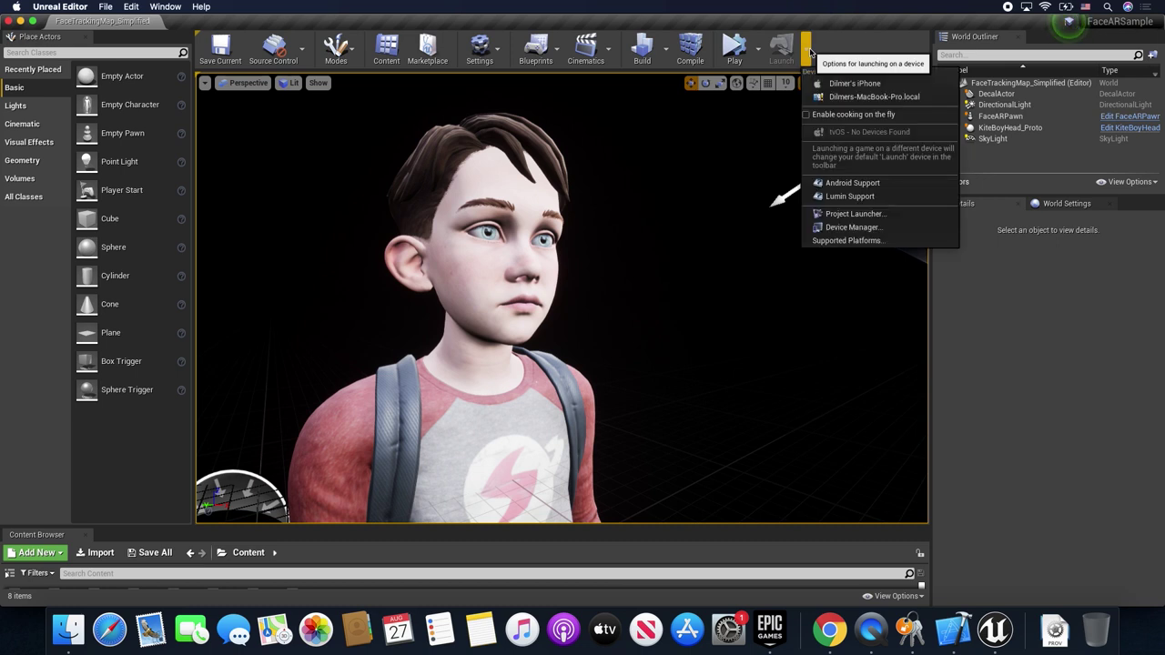
click(815, 89)
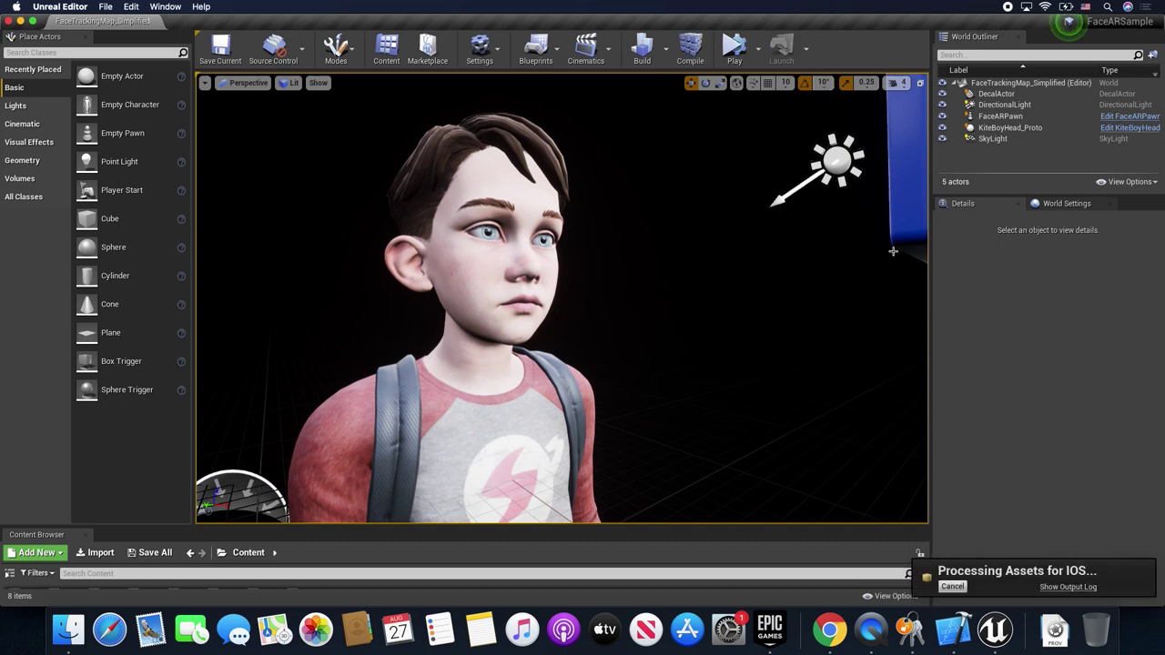
click(1040, 588)
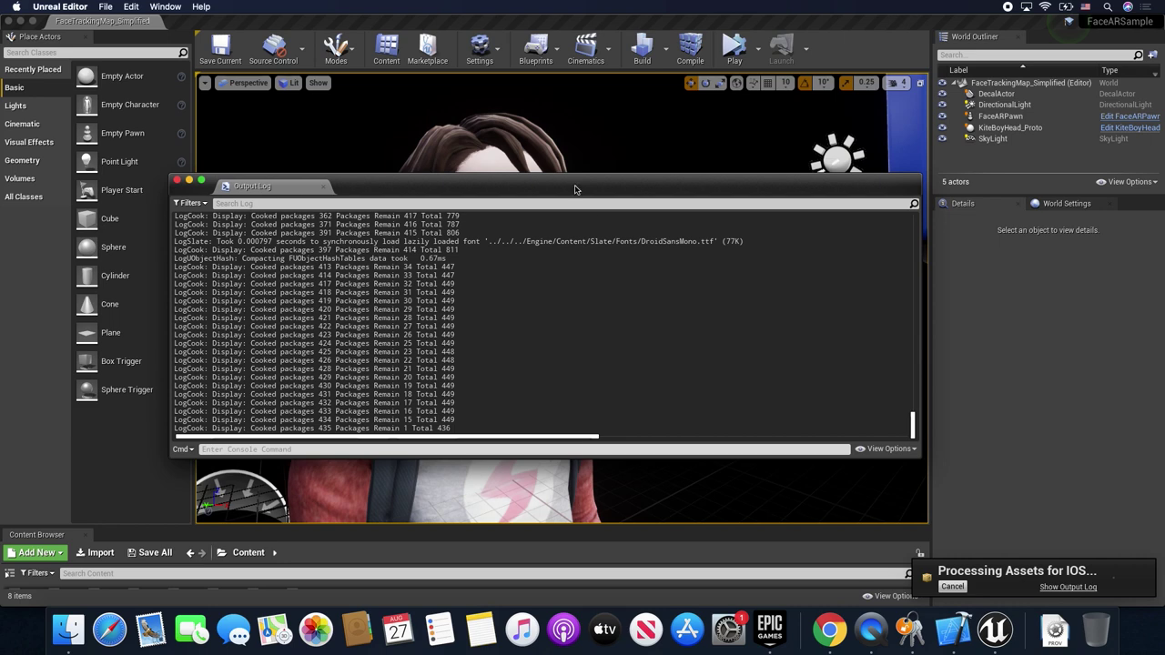
- Move the Output Log aside while the iOS build completes with BUILD SUCCESSFUL
drag(576, 187, 565, 112)
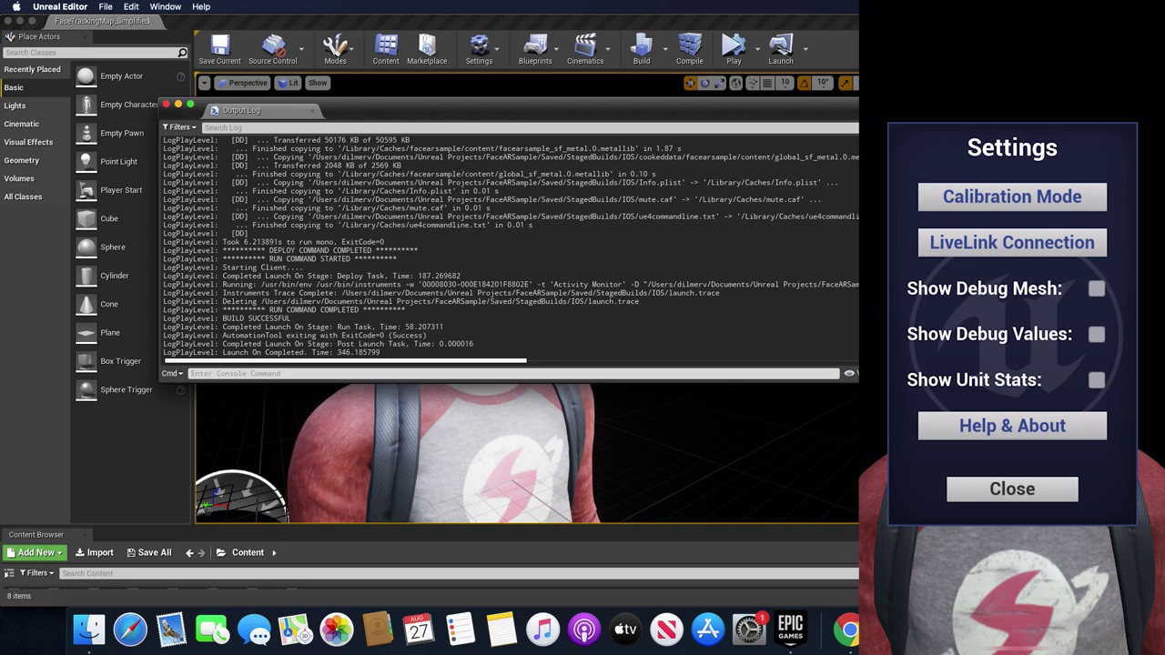
- Preview the face with Show Debug Mesh on, then switch the debug mesh back off
click(1097, 289)
click(1012, 489)
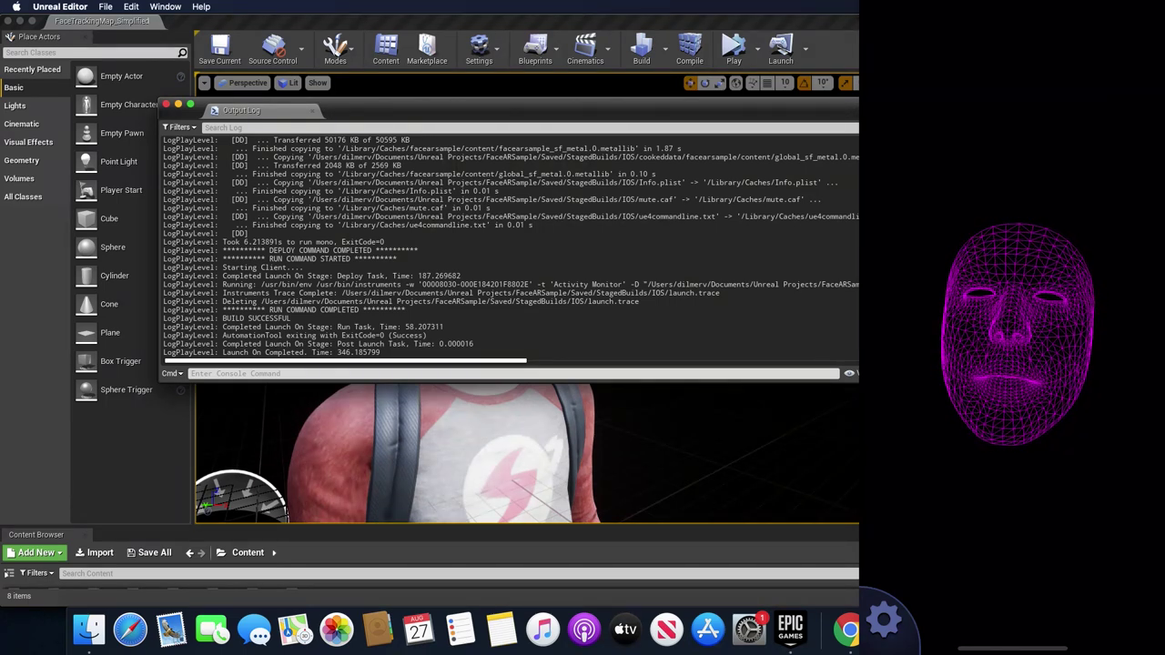
click(1012, 328)
click(1096, 288)
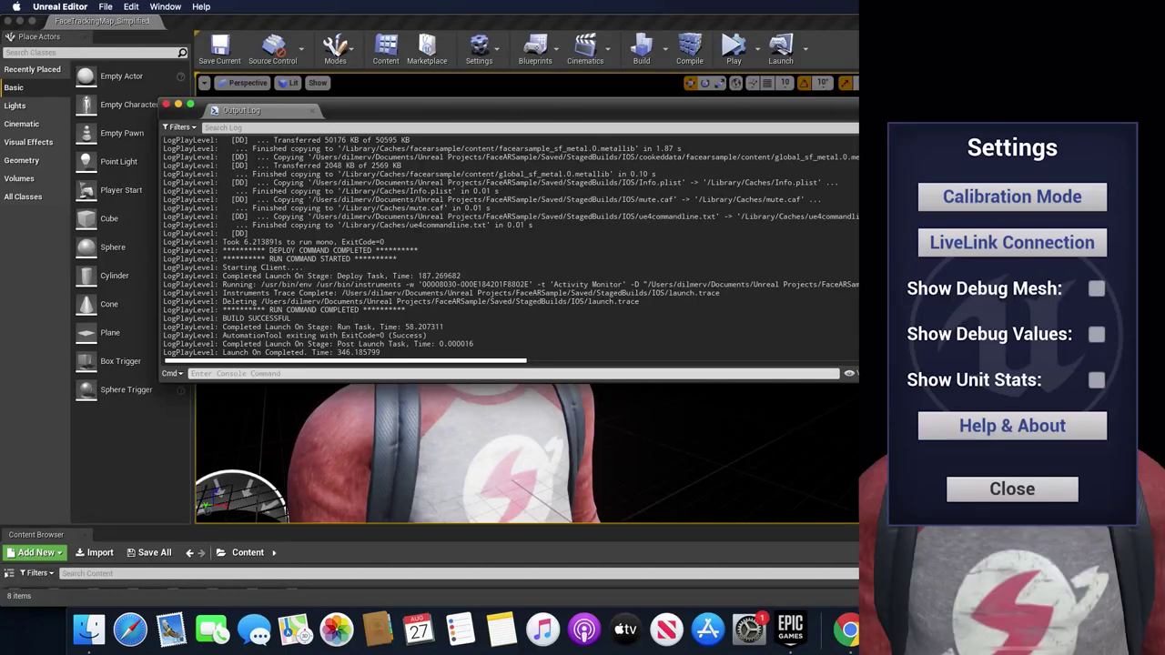
click(1012, 489)
- Enable Show Debug Values to watch live blendshape values such as BrowInnerUp
click(885, 619)
click(1097, 334)
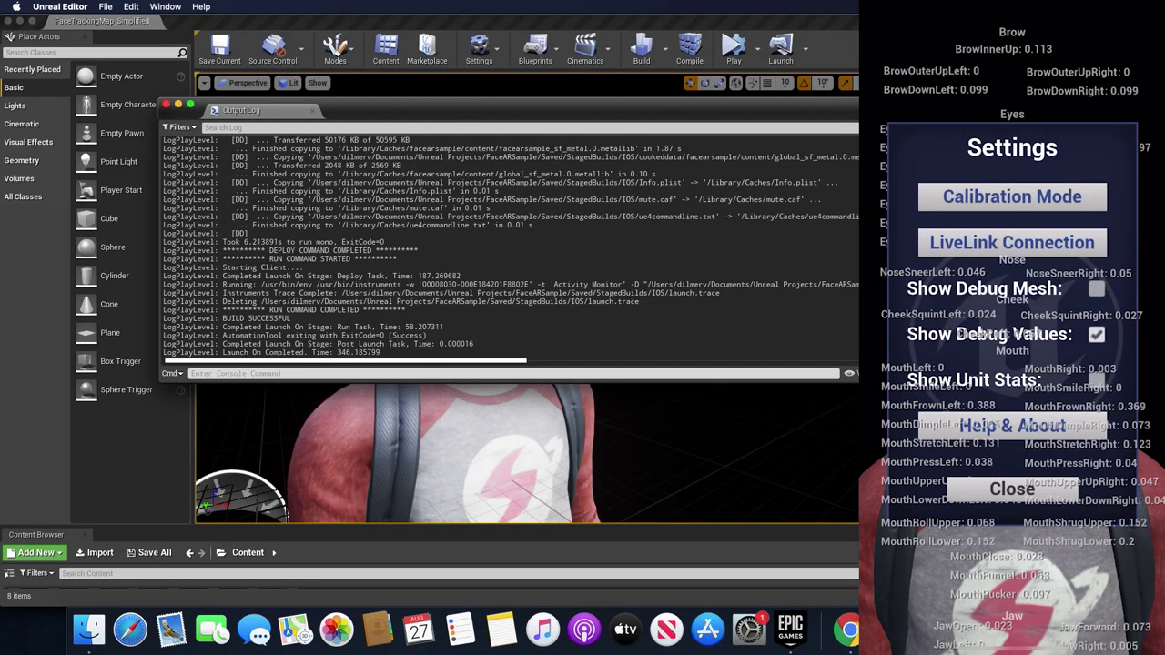
click(1012, 488)
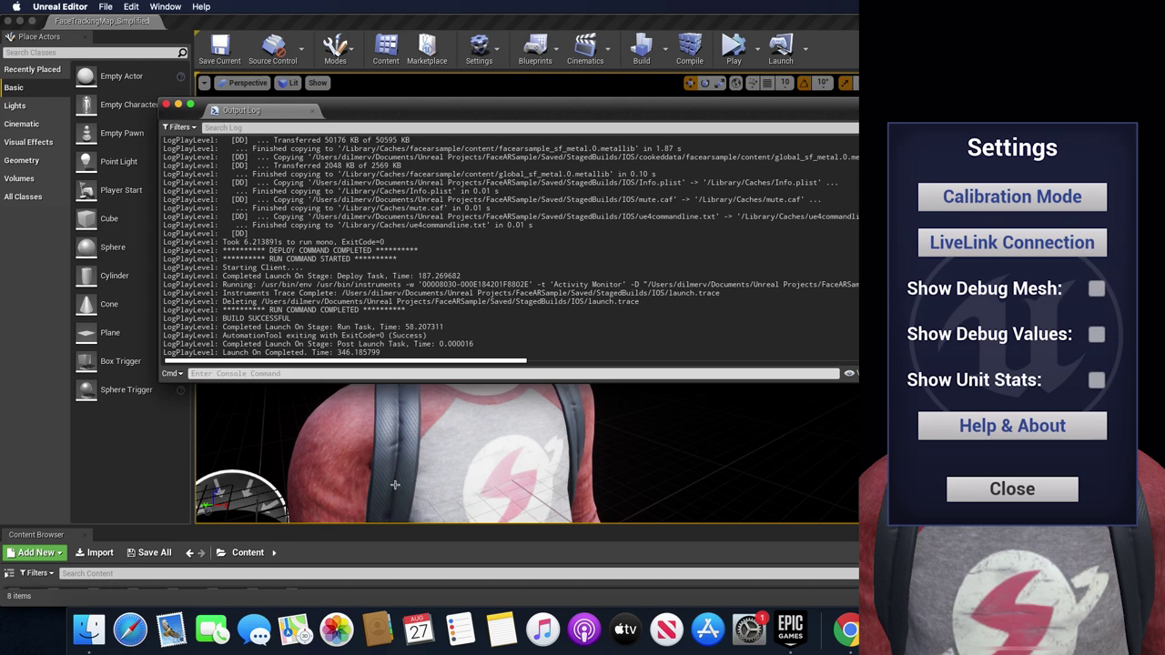
- Open Terminal through Spotlight, enlarge its window, and run ifconfig
key(super+space)
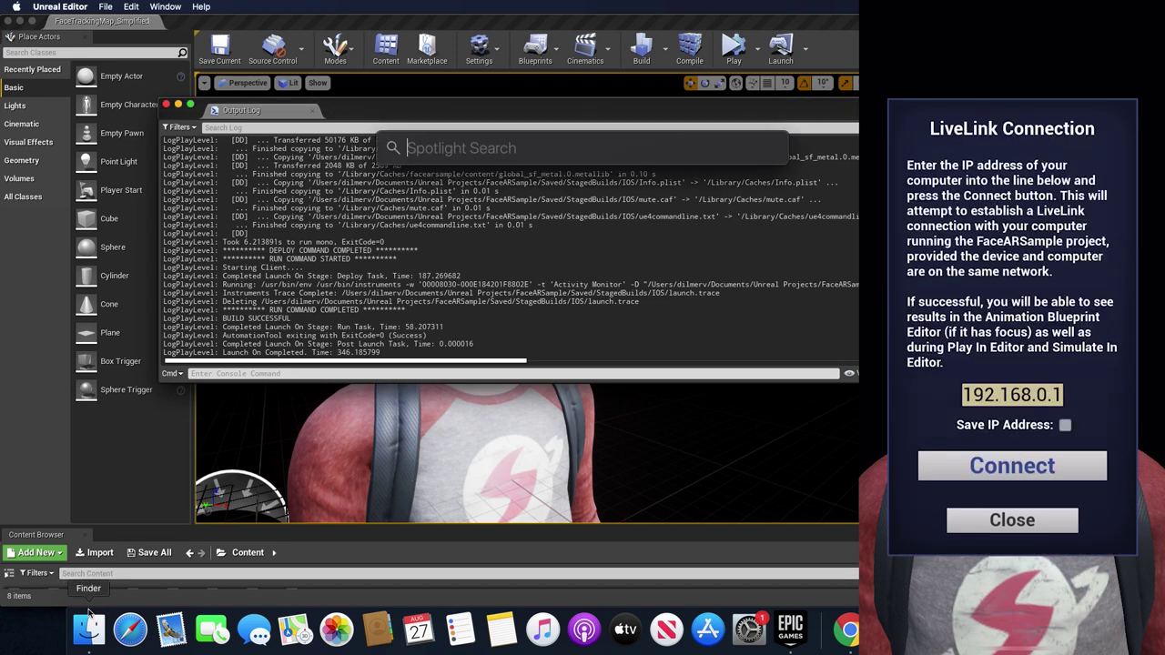
text(terminal)
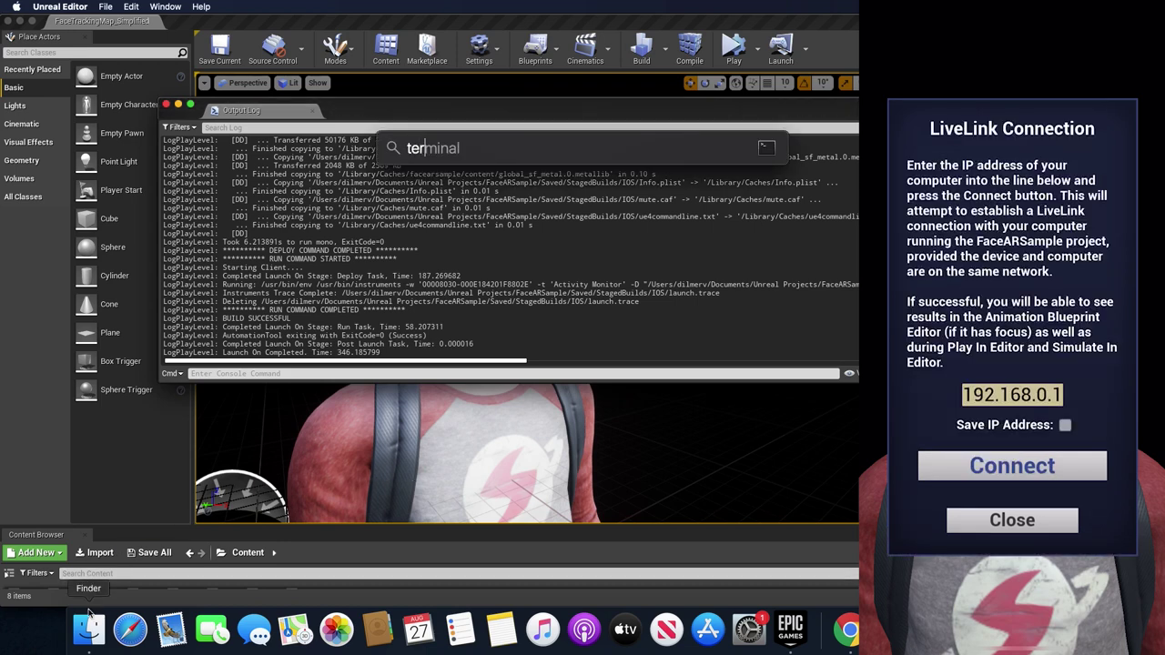
key(Return)
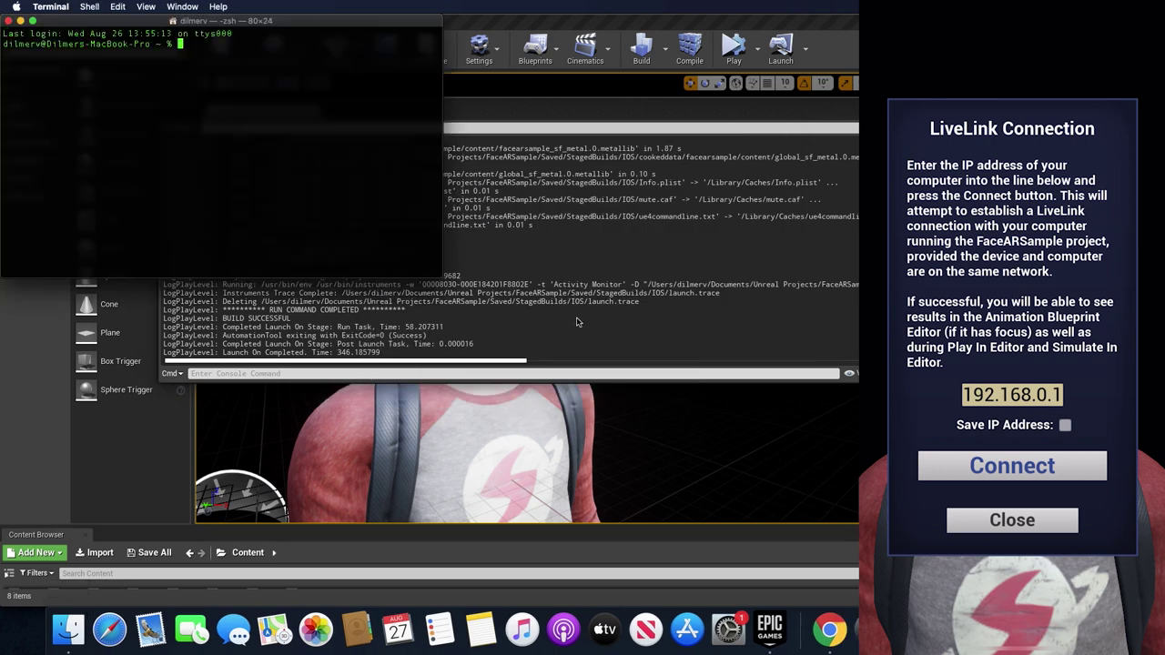
drag(440, 278, 933, 406)
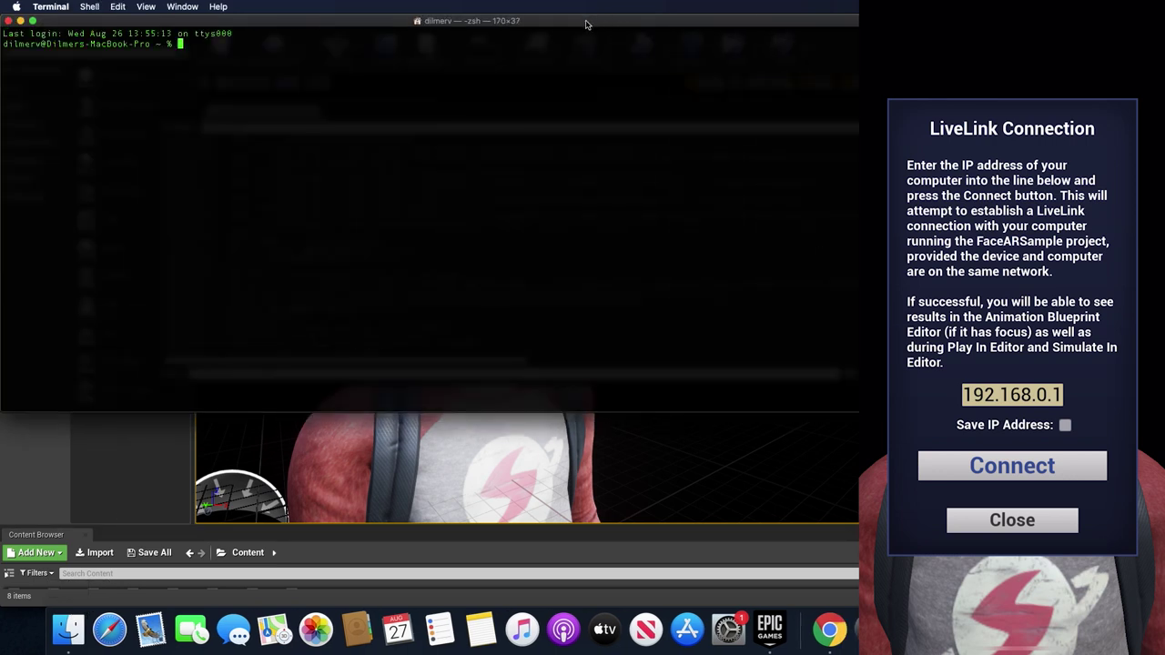
drag(593, 20, 783, 78)
text(ifconfig)
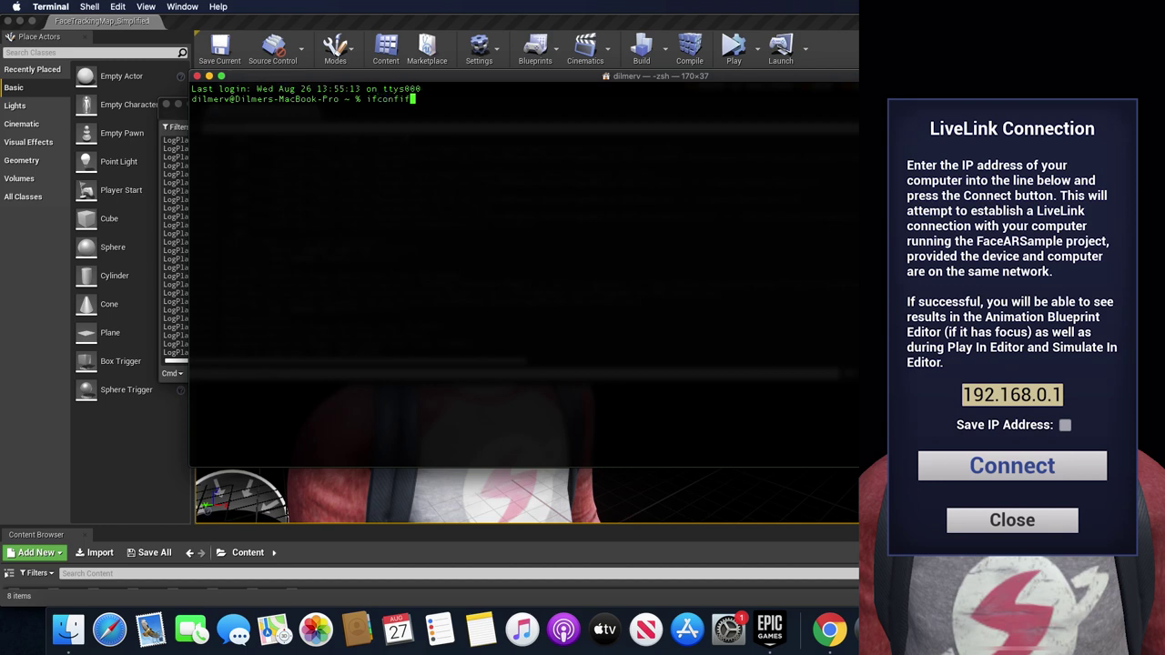
key(Return)
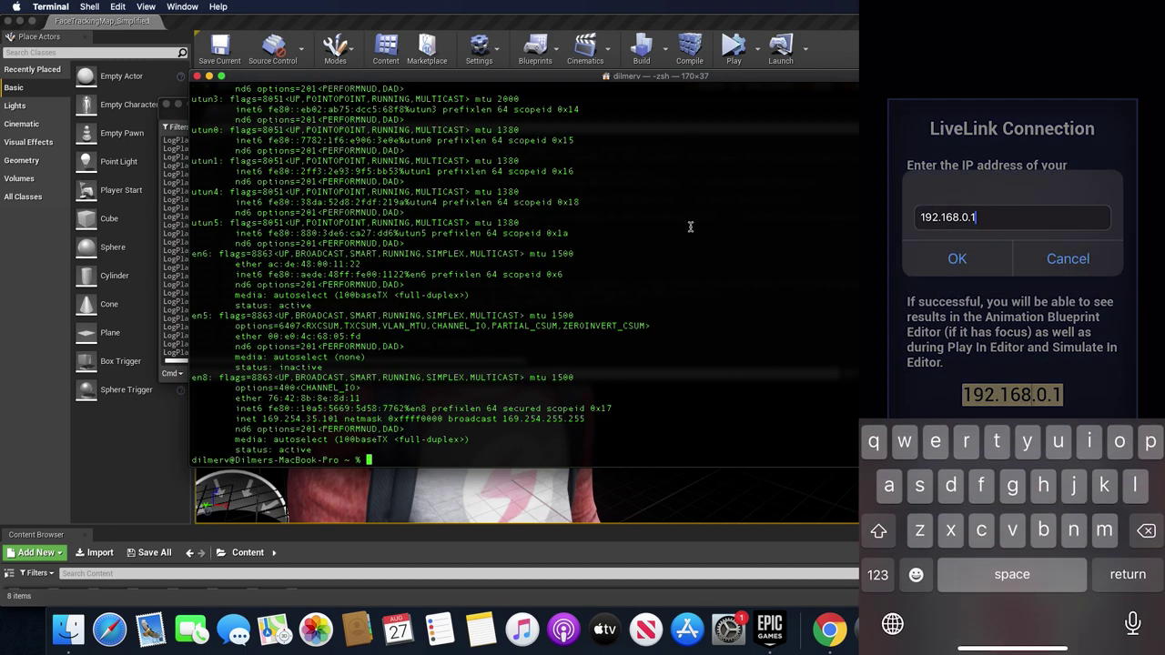
- Search the output for 192 and select the en0 address 192.168.40.113
key(super+f)
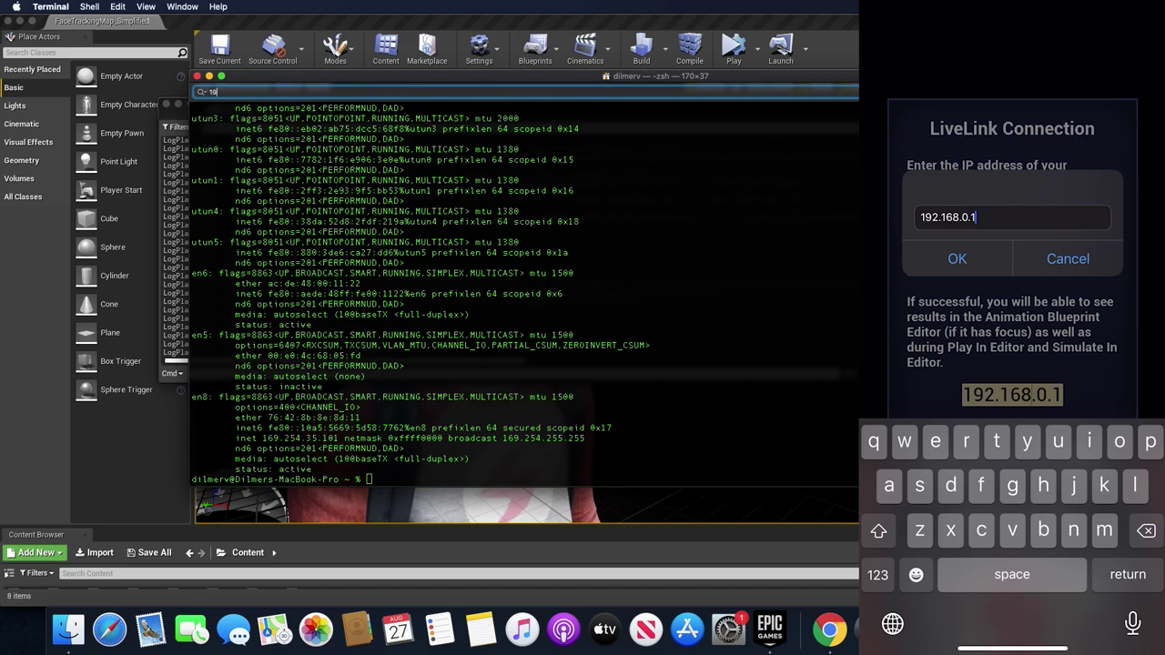
text(192)
key(BackSpace)
key(BackSpace)
key(BackSpace)
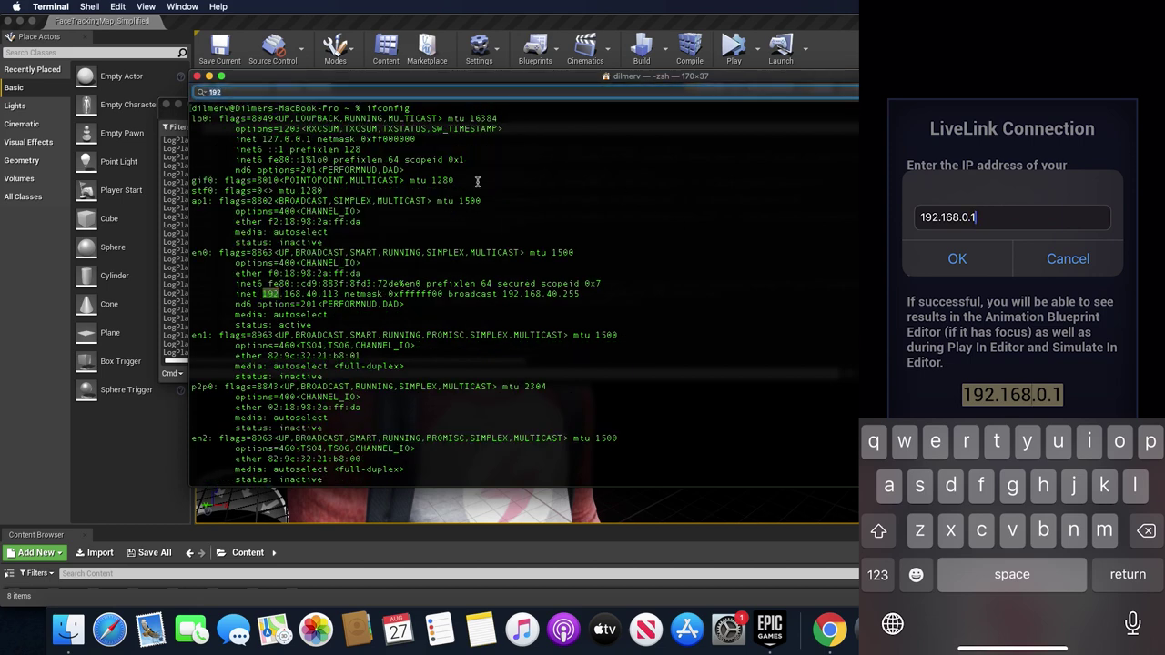
click(295, 293)
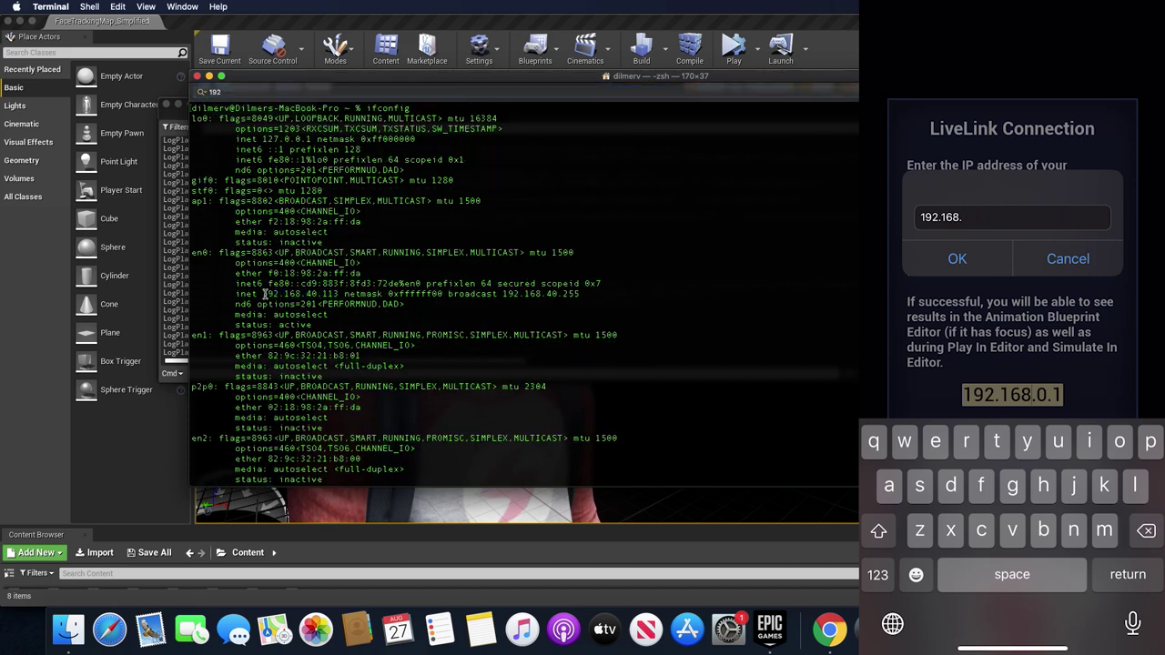
drag(341, 294, 262, 296)
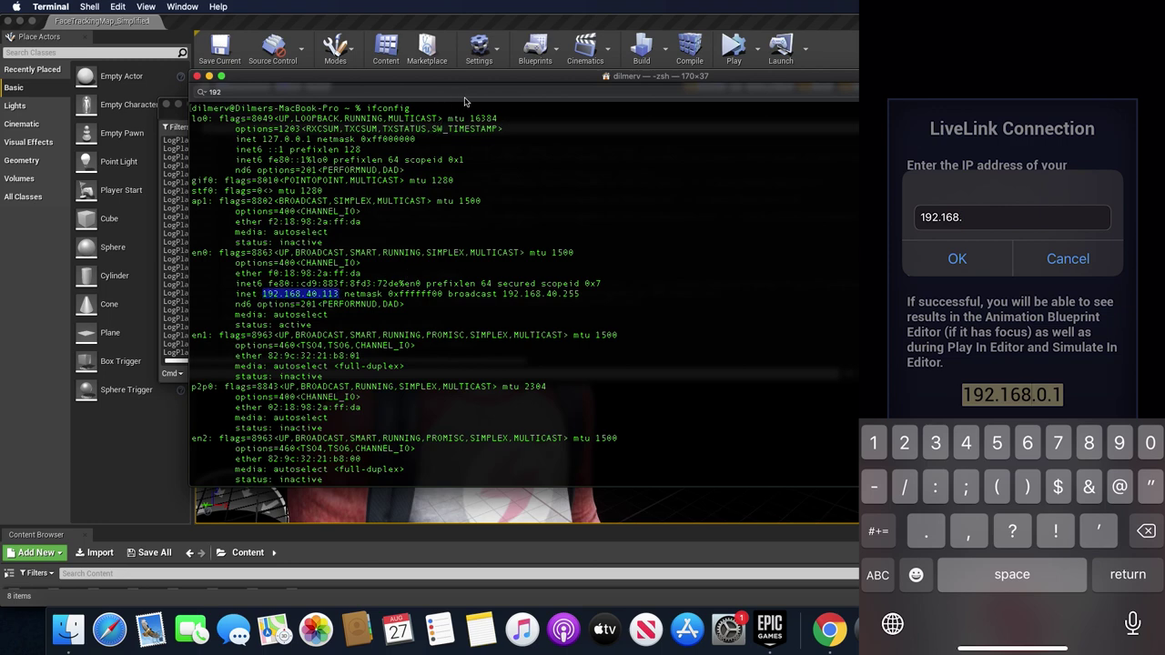
drag(476, 79, 355, 74)
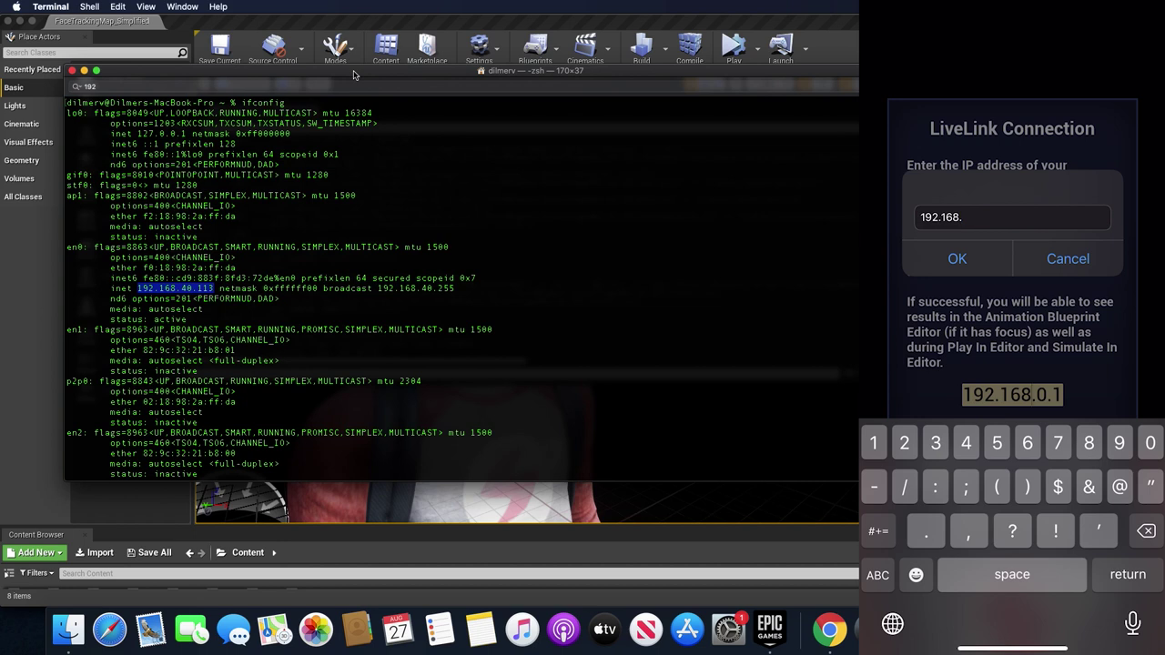
- Enter 192.168.40.113 as the phone's LiveLink IP, confirm, and connect
text(40.)
text(113)
click(957, 259)
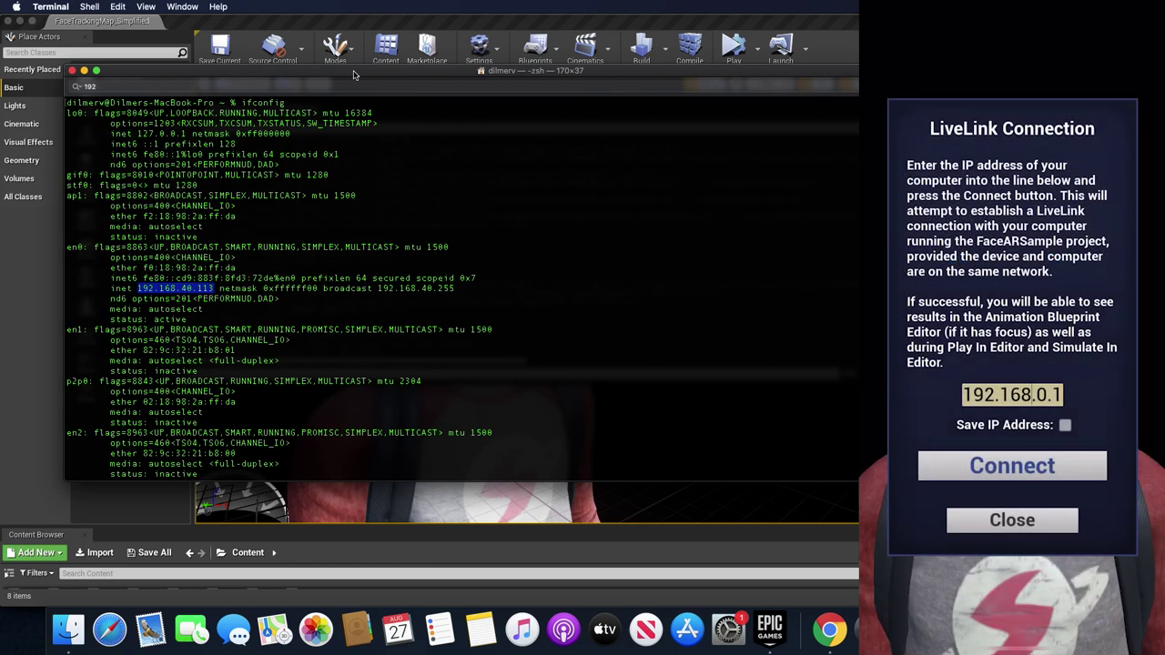
click(1012, 465)
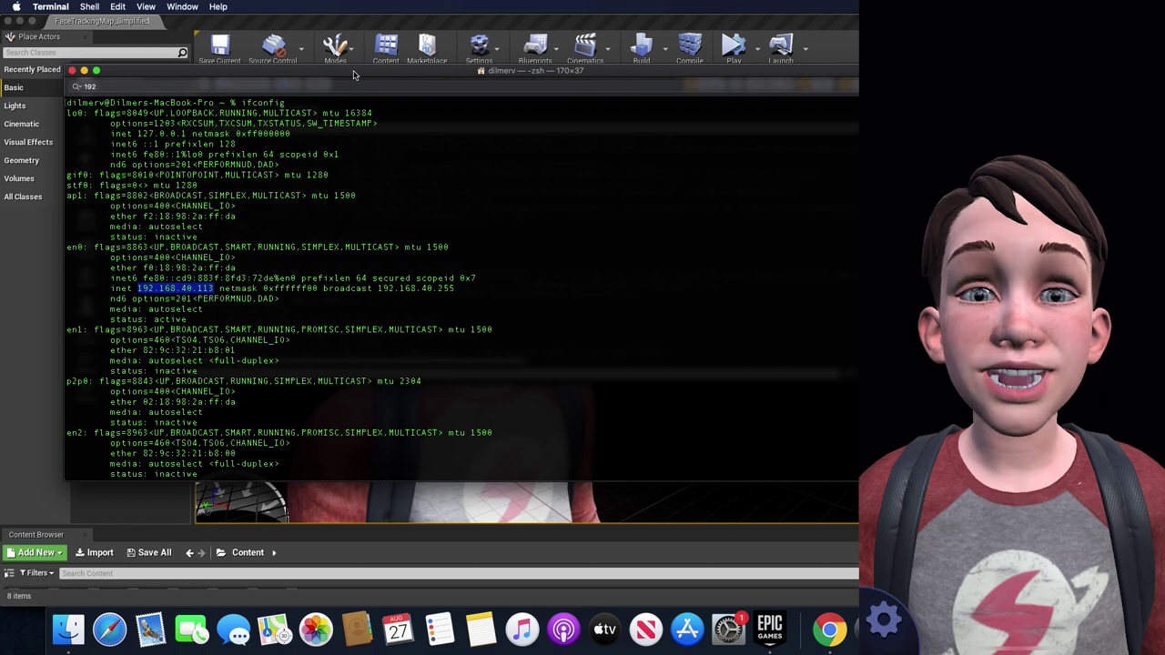
- Bring Unreal Editor back to the front and check the Launch options list
click(467, 26)
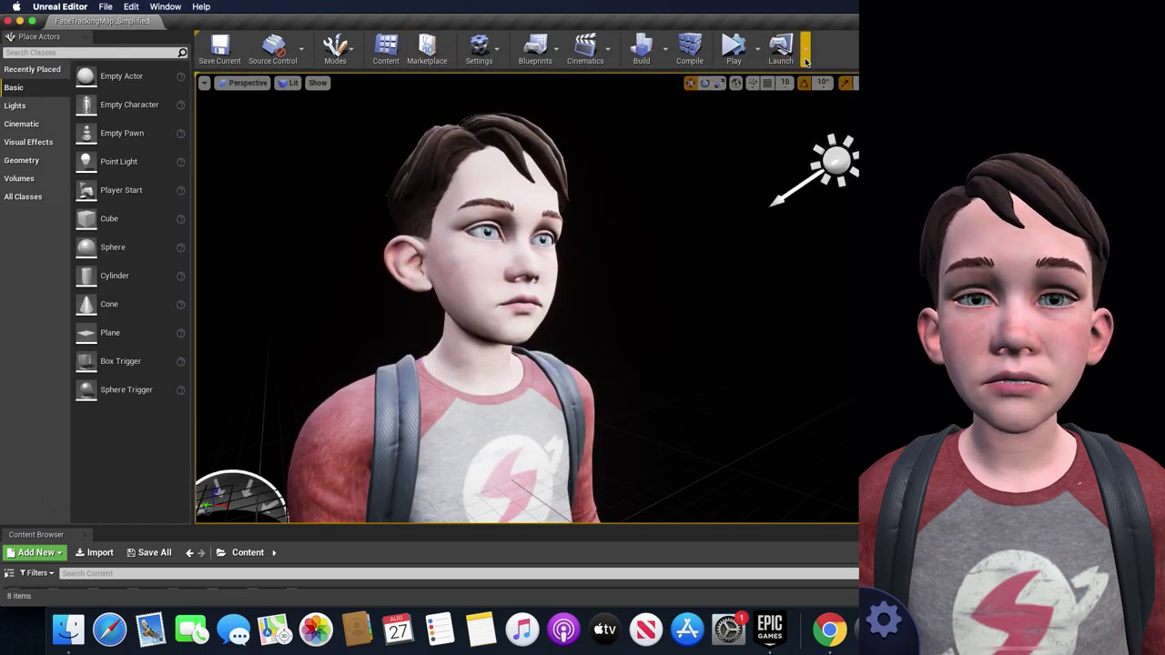
click(806, 61)
click(805, 60)
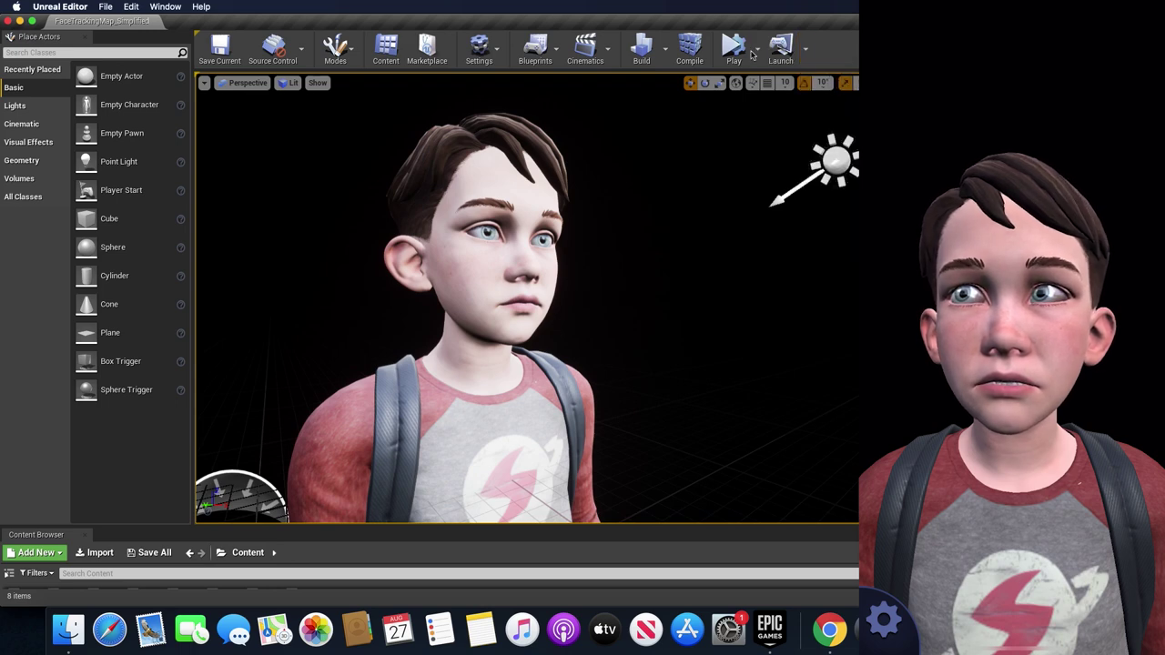
- Play FaceTrackingMap_Simplified in the selected viewport and frame KiteBoyHead_Proto with F
click(756, 52)
click(778, 80)
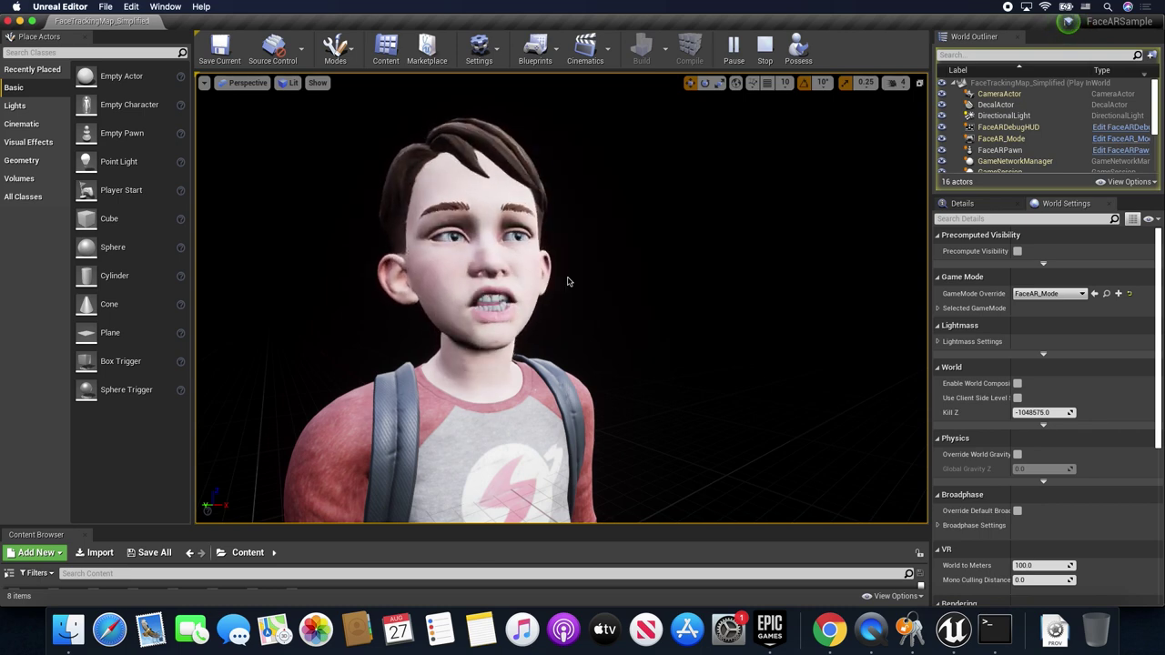
click(463, 298)
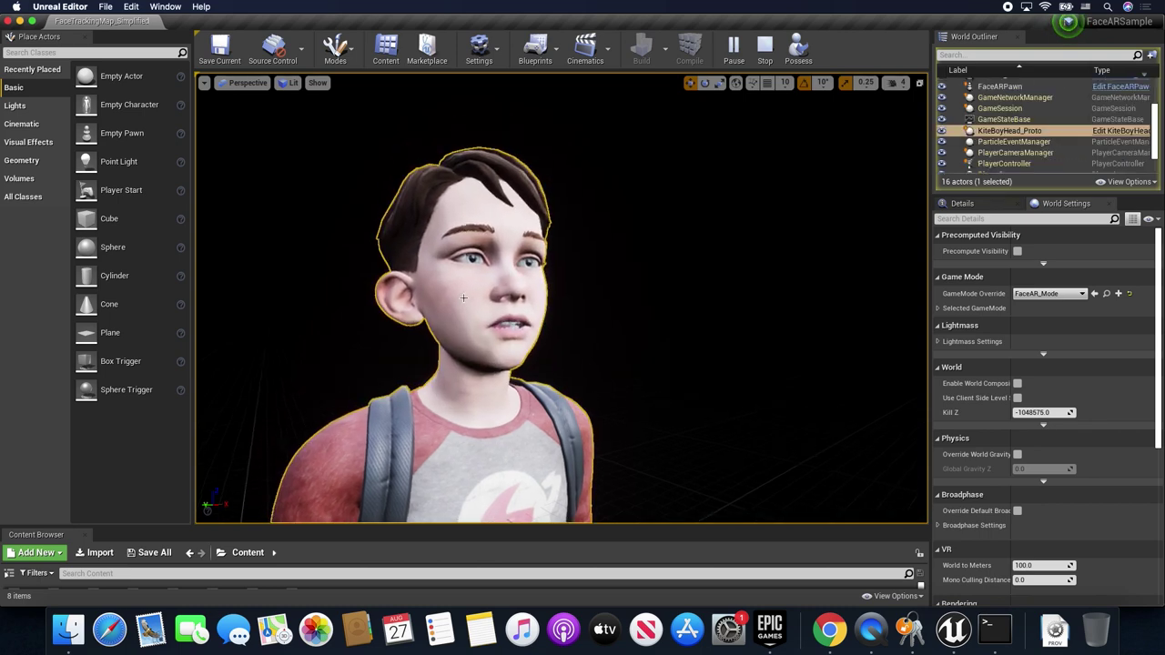
key(f)
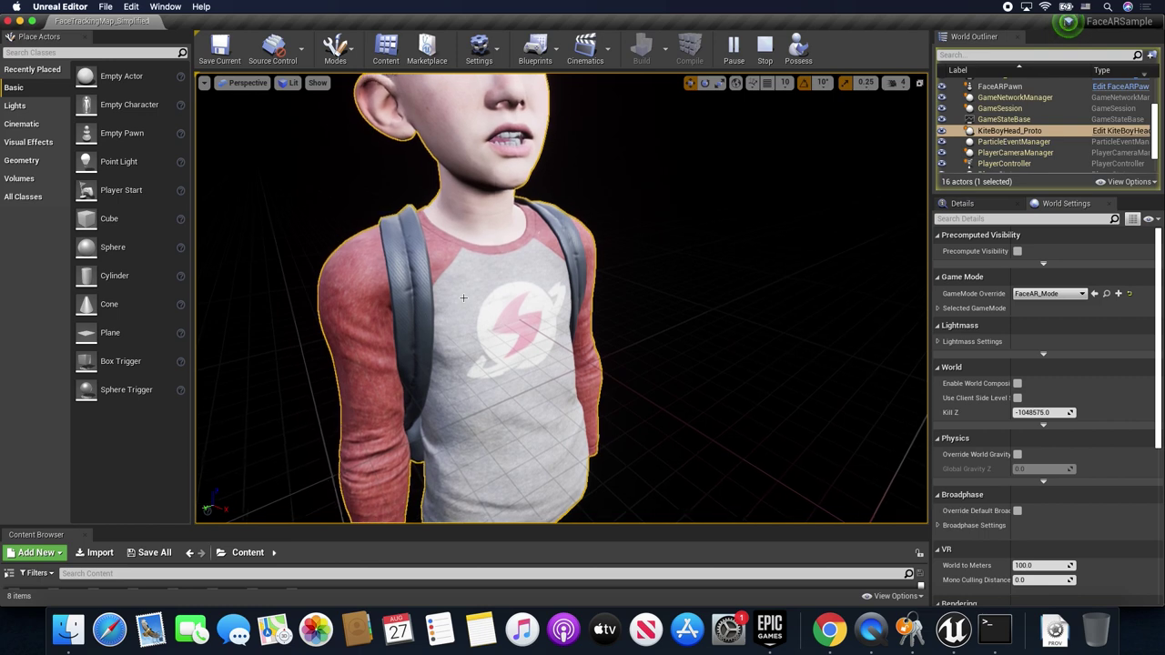